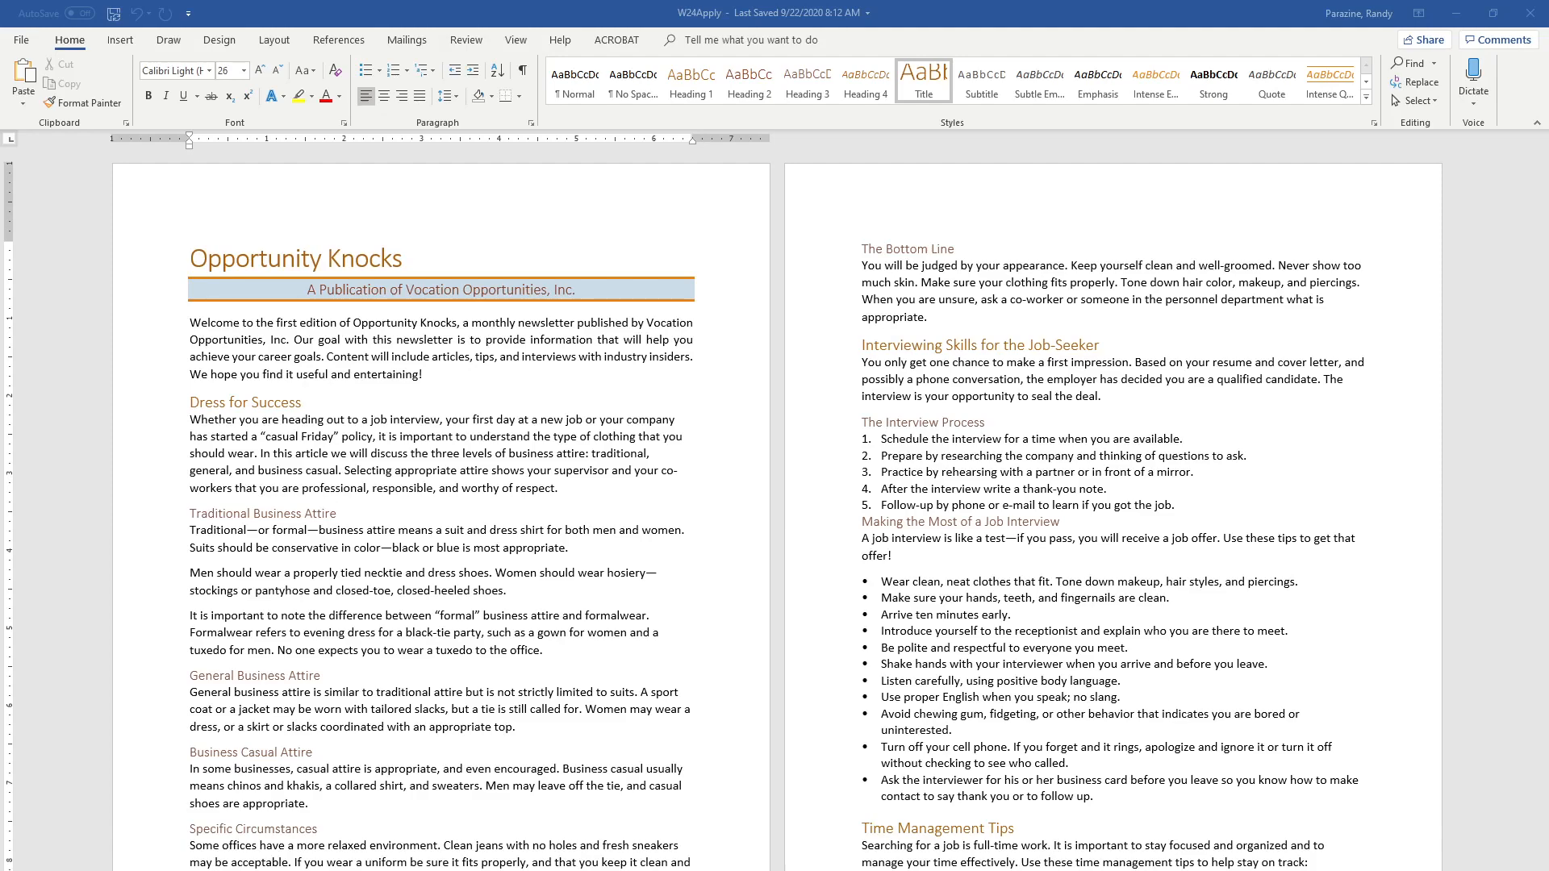
Add a header to the newsletter with the author's full name on one line and the date 10/20/2020 below it
{"action": "left_click", "coordinate": [417, 196]}
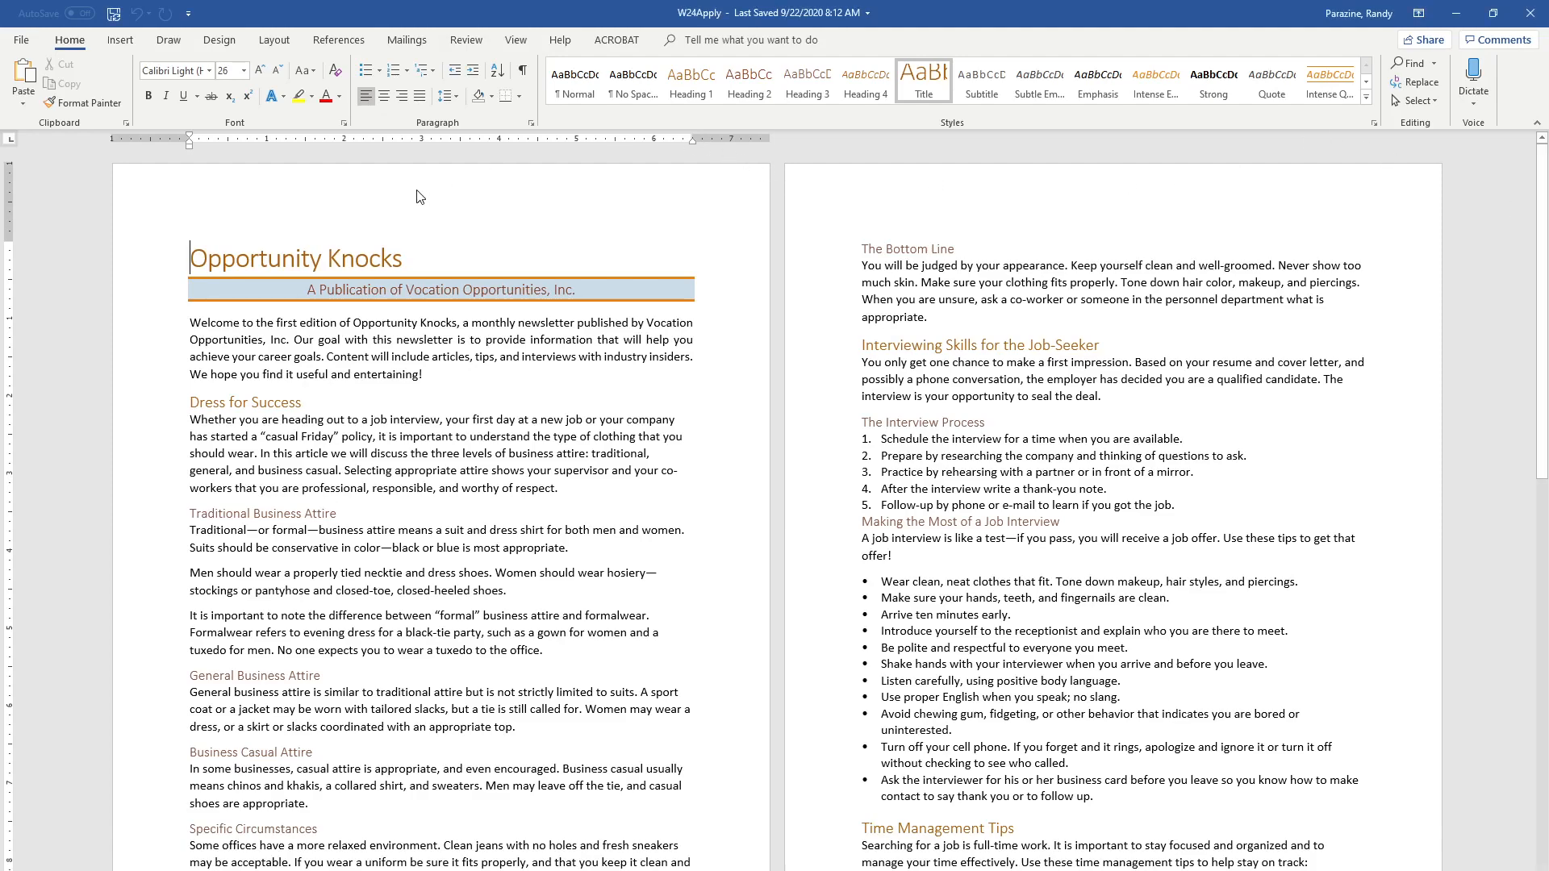
{"action": "double_click", "coordinate": [416, 190]}
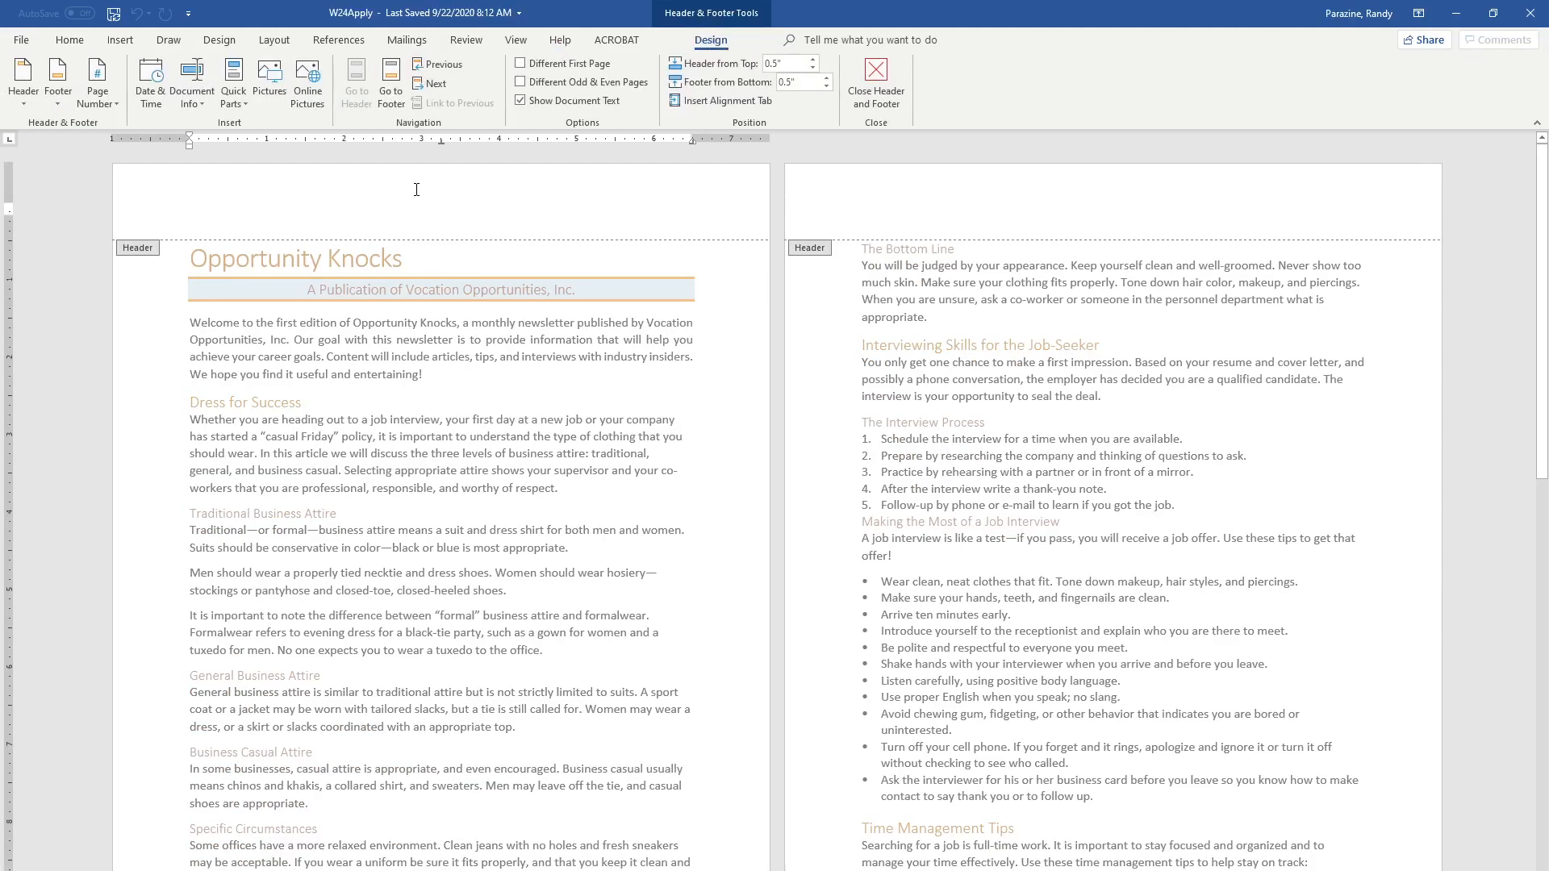
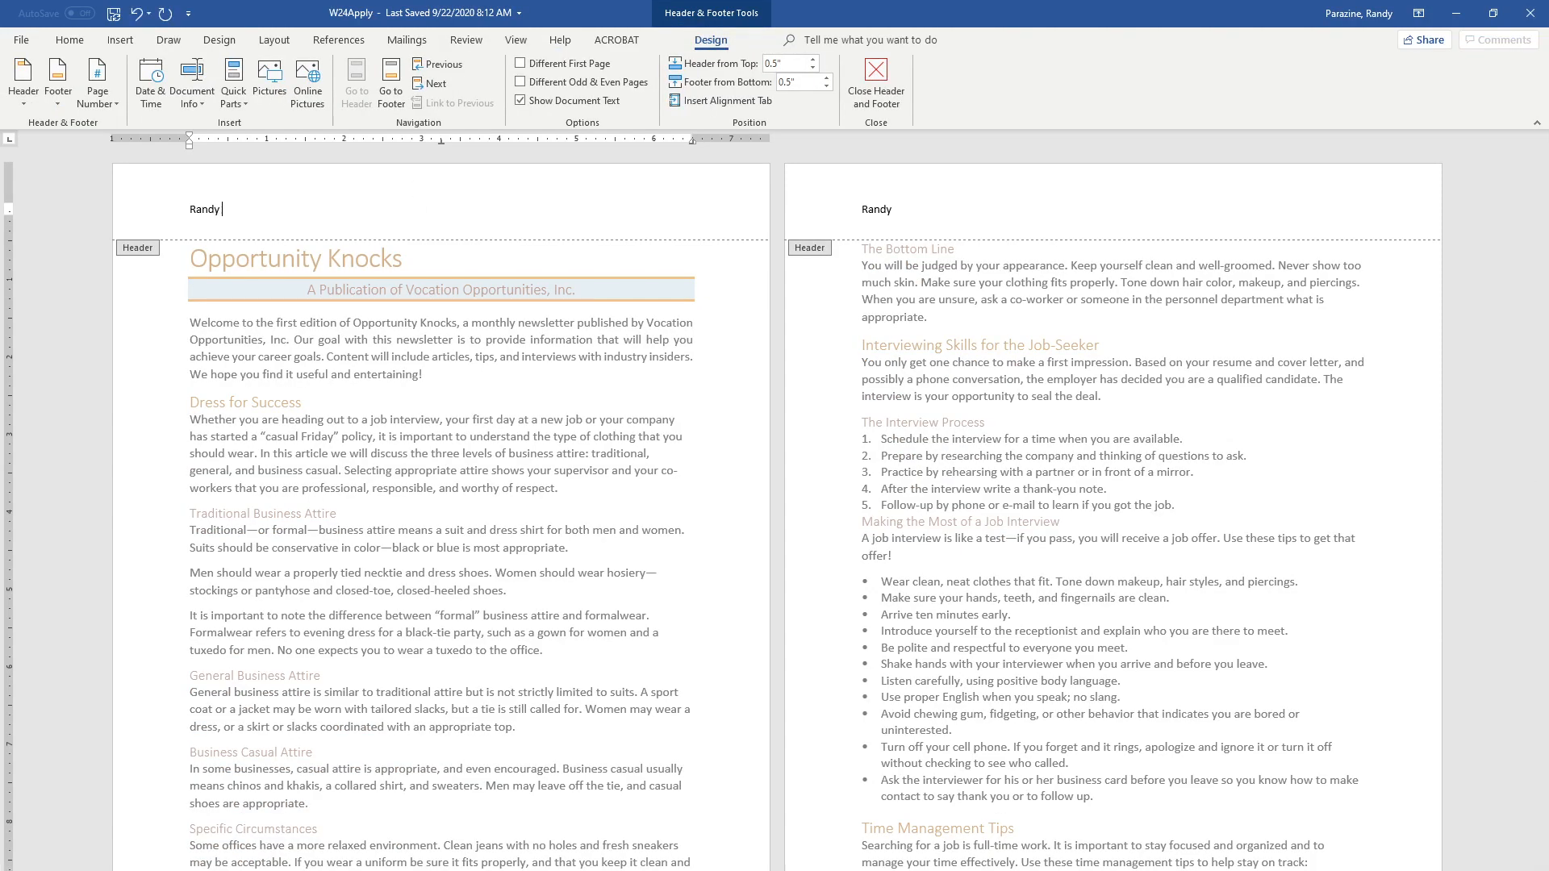
{"action": "key", "text": "Return"}
{"action": "type", "text": "10/20/2020"}
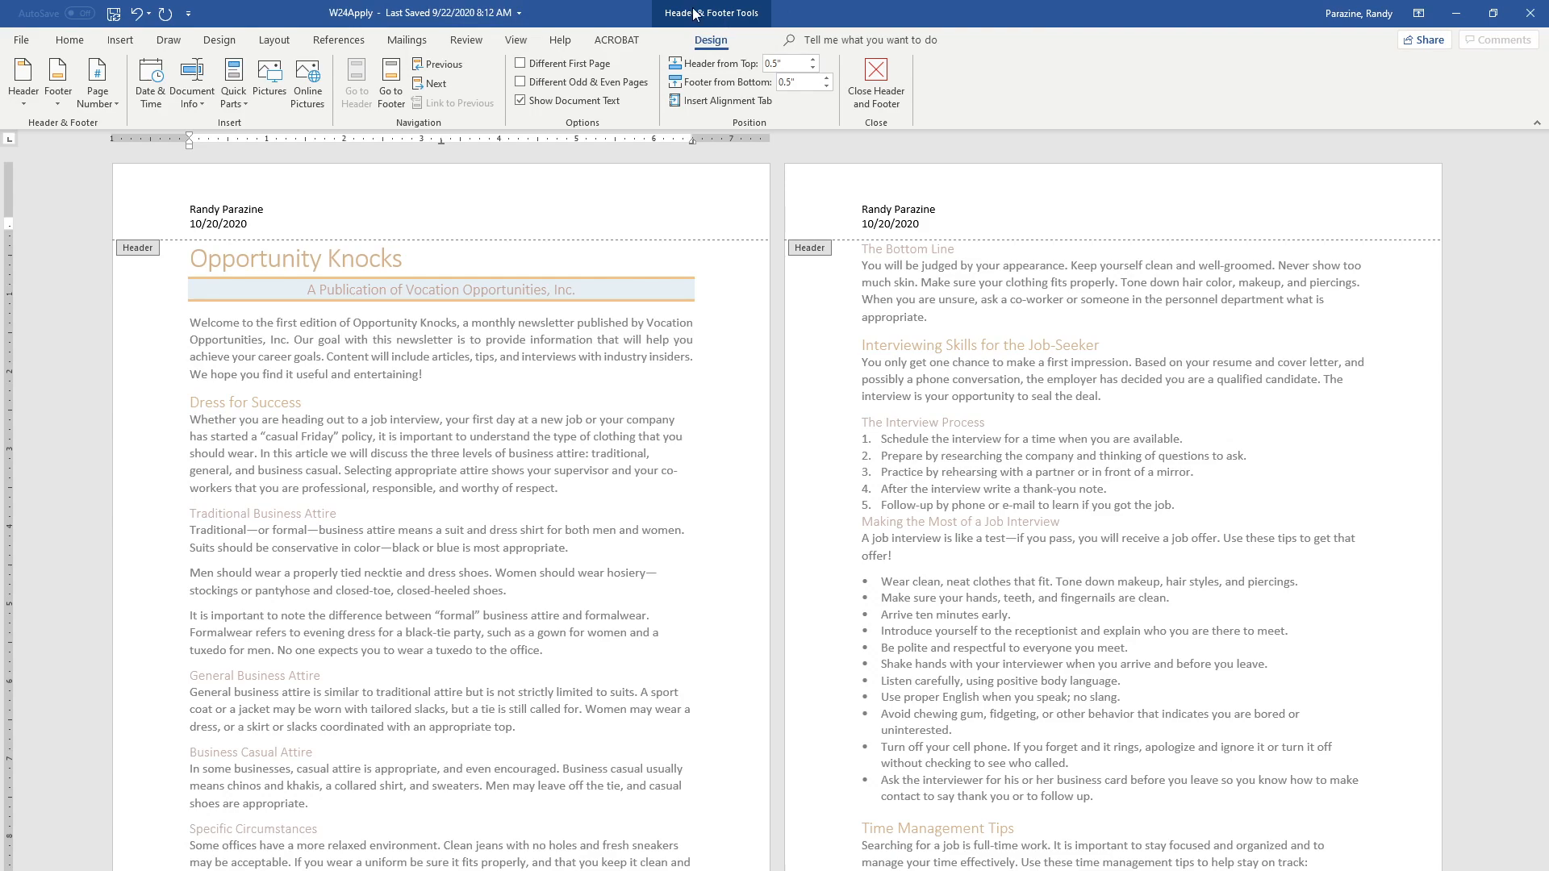
Add page numbers at the bottom of the page in the Plain Number 3 style and close the header and footer
{"action": "left_click", "coordinate": [113, 103]}
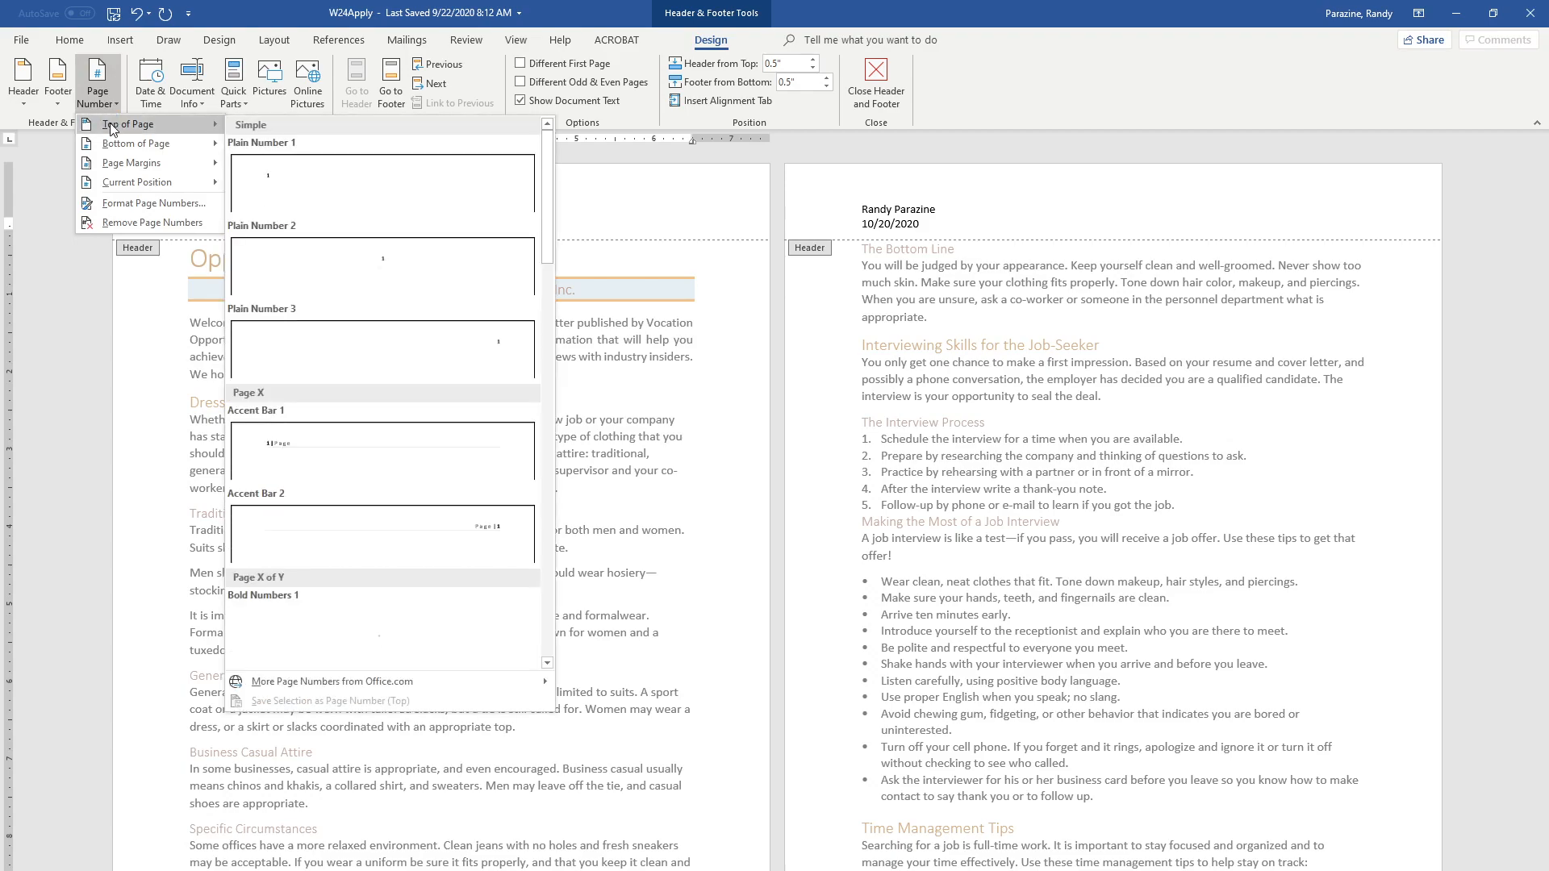
{"action": "mouse_move", "coordinate": [115, 143]}
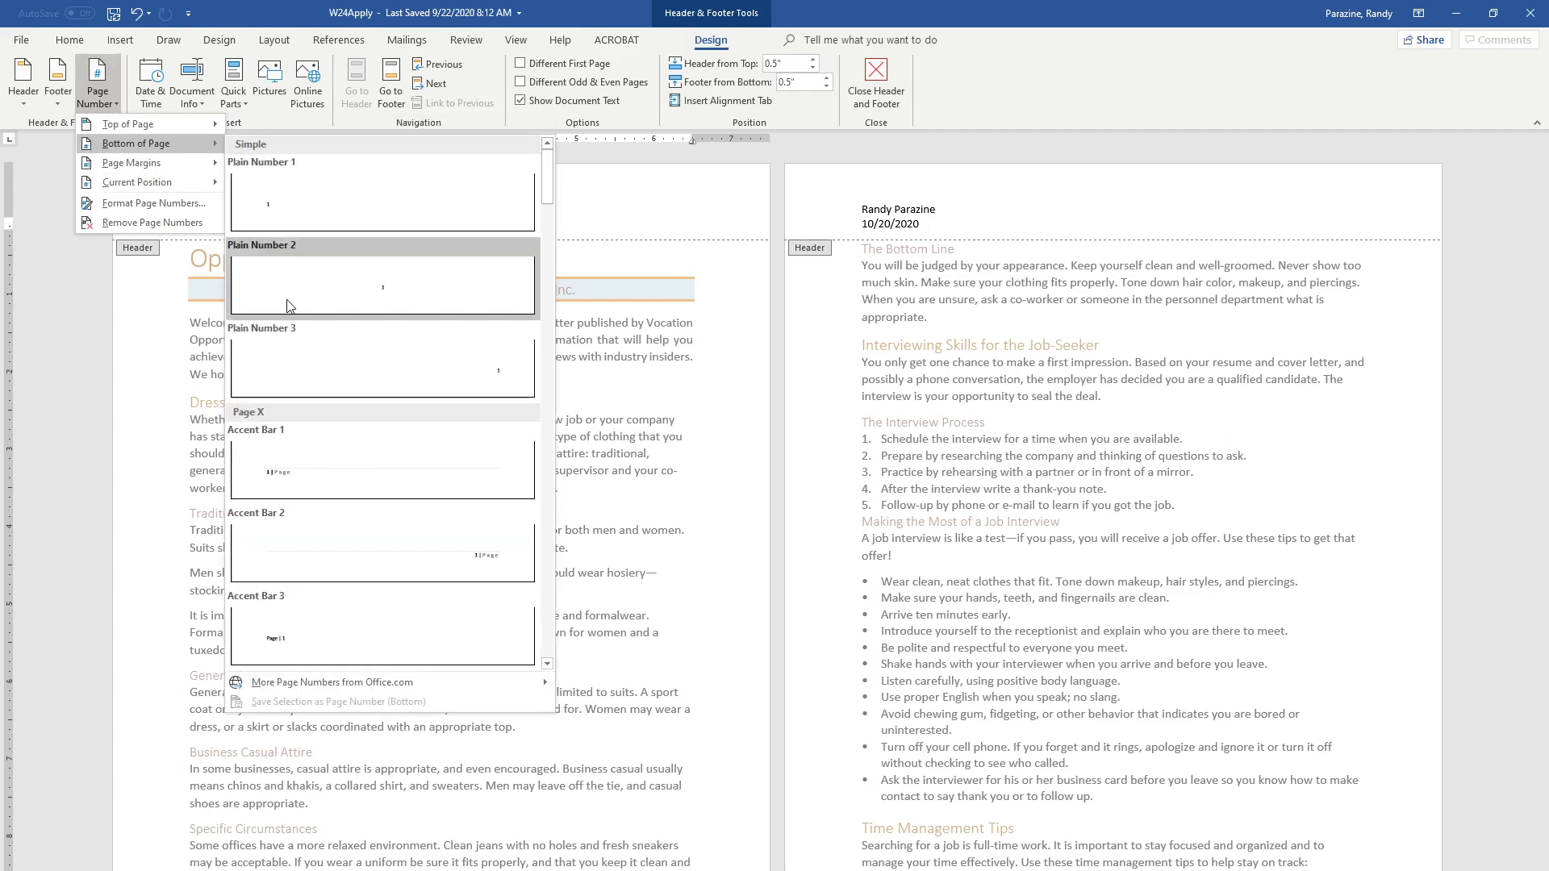
{"action": "left_click", "coordinate": [285, 361]}
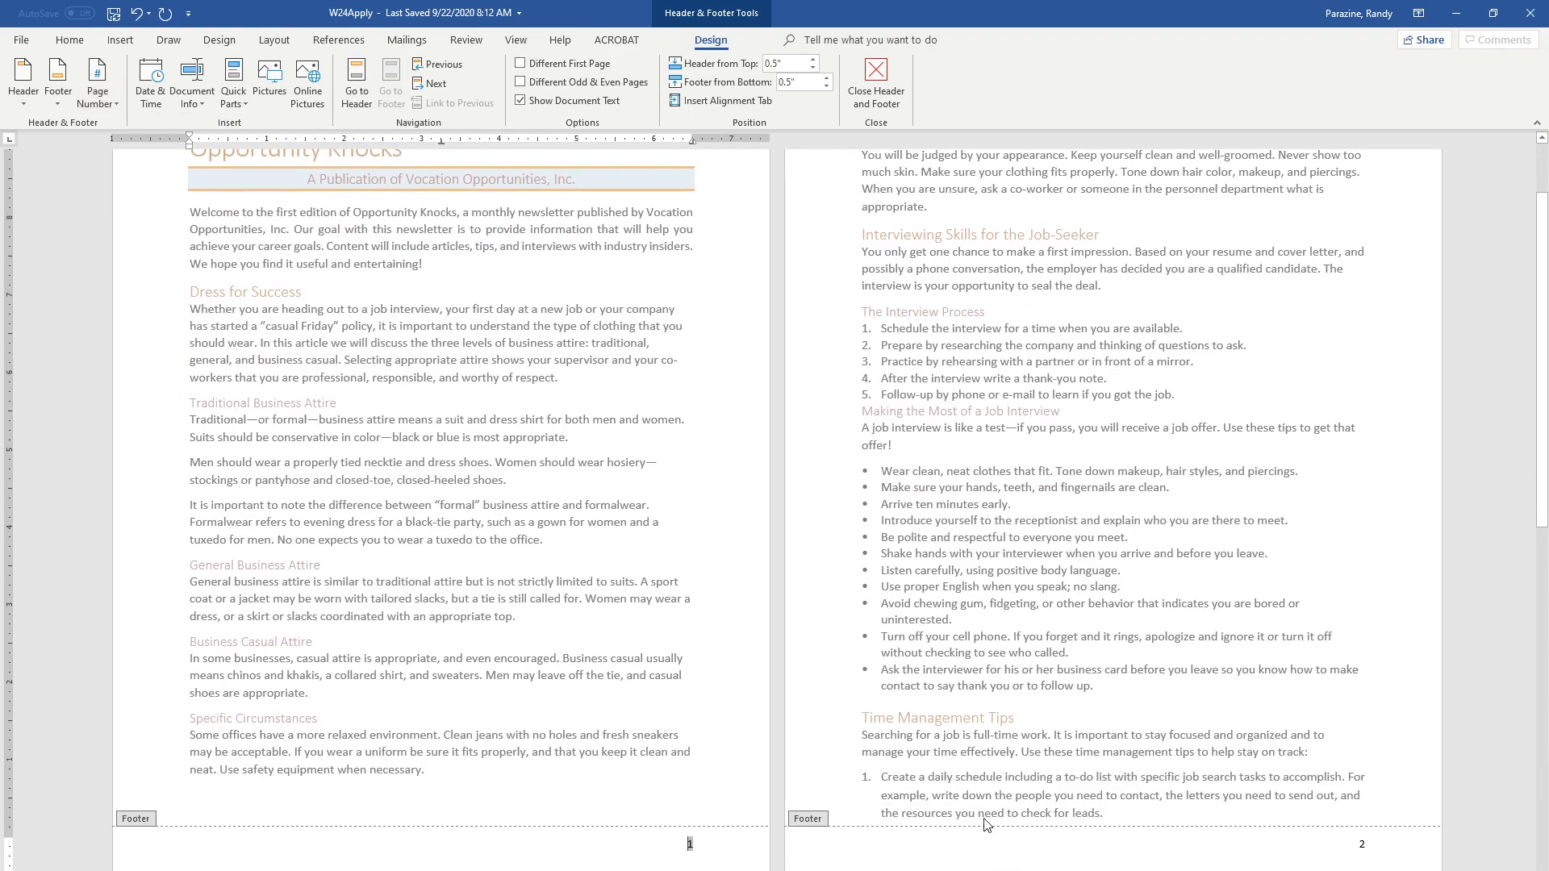
{"action": "scroll", "coordinate": [993, 831], "scroll_direction": "down", "scroll_amount": 10}
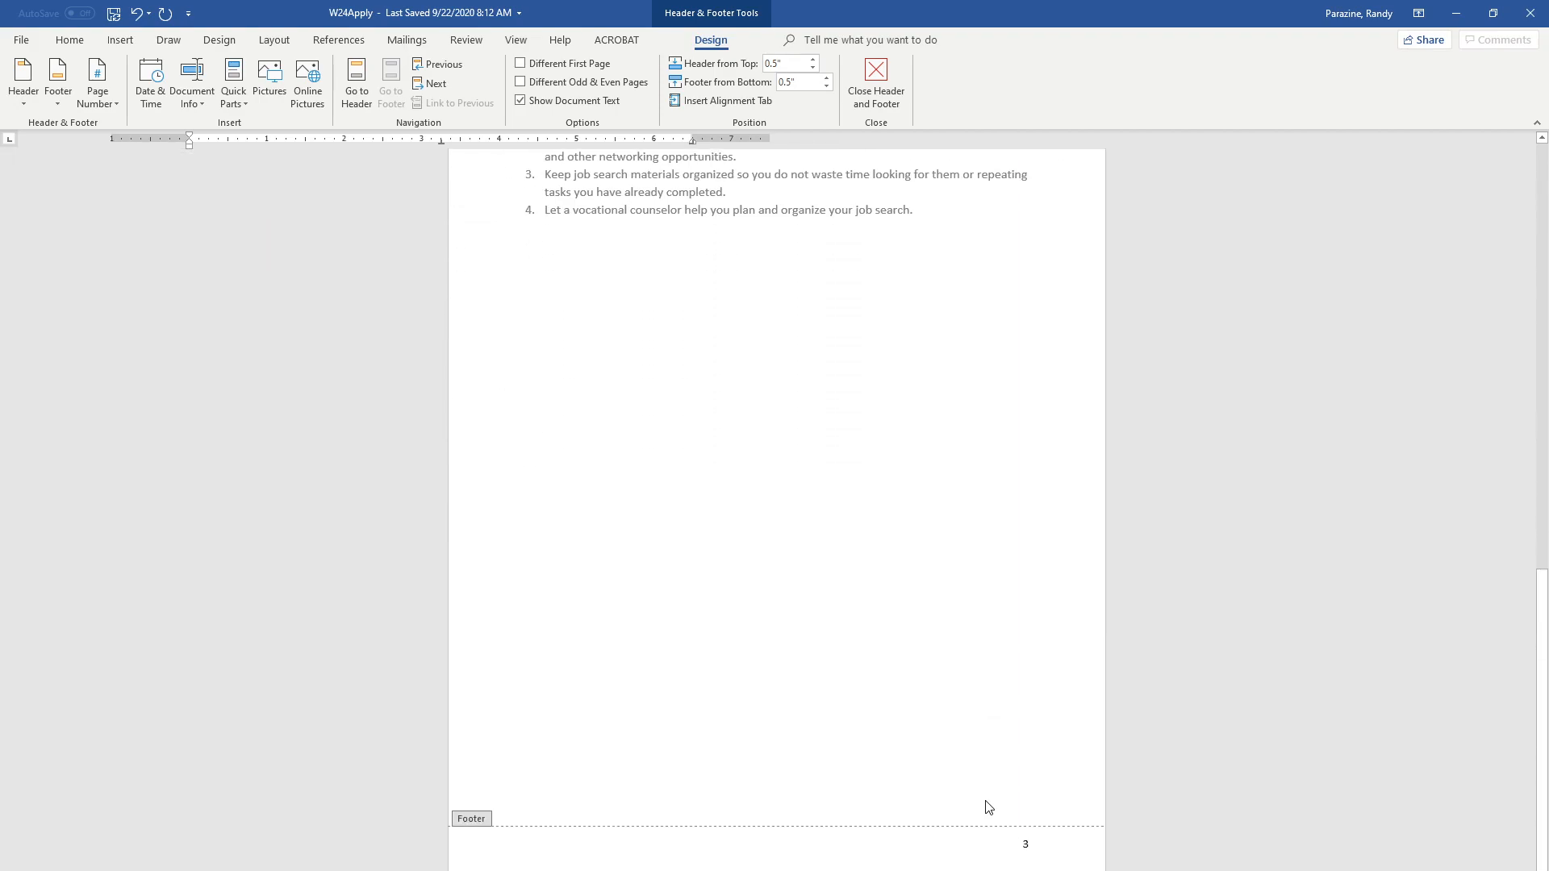
{"action": "scroll", "coordinate": [887, 766], "scroll_direction": "up", "scroll_amount": 12}
{"action": "scroll", "coordinate": [766, 480], "scroll_direction": "up", "scroll_amount": 1}
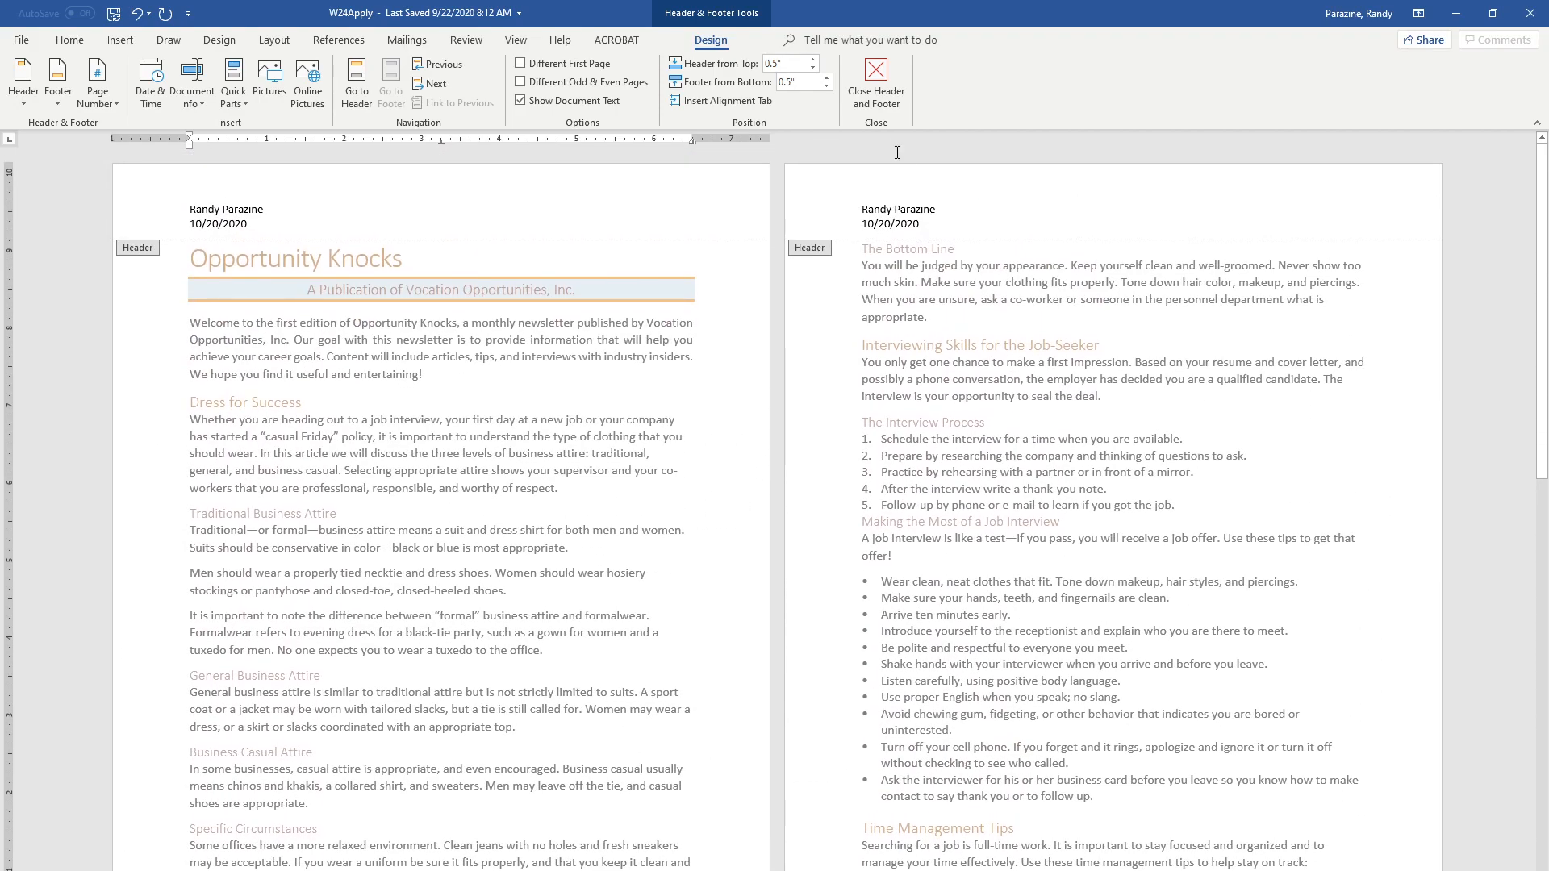
{"action": "left_click", "coordinate": [876, 80]}
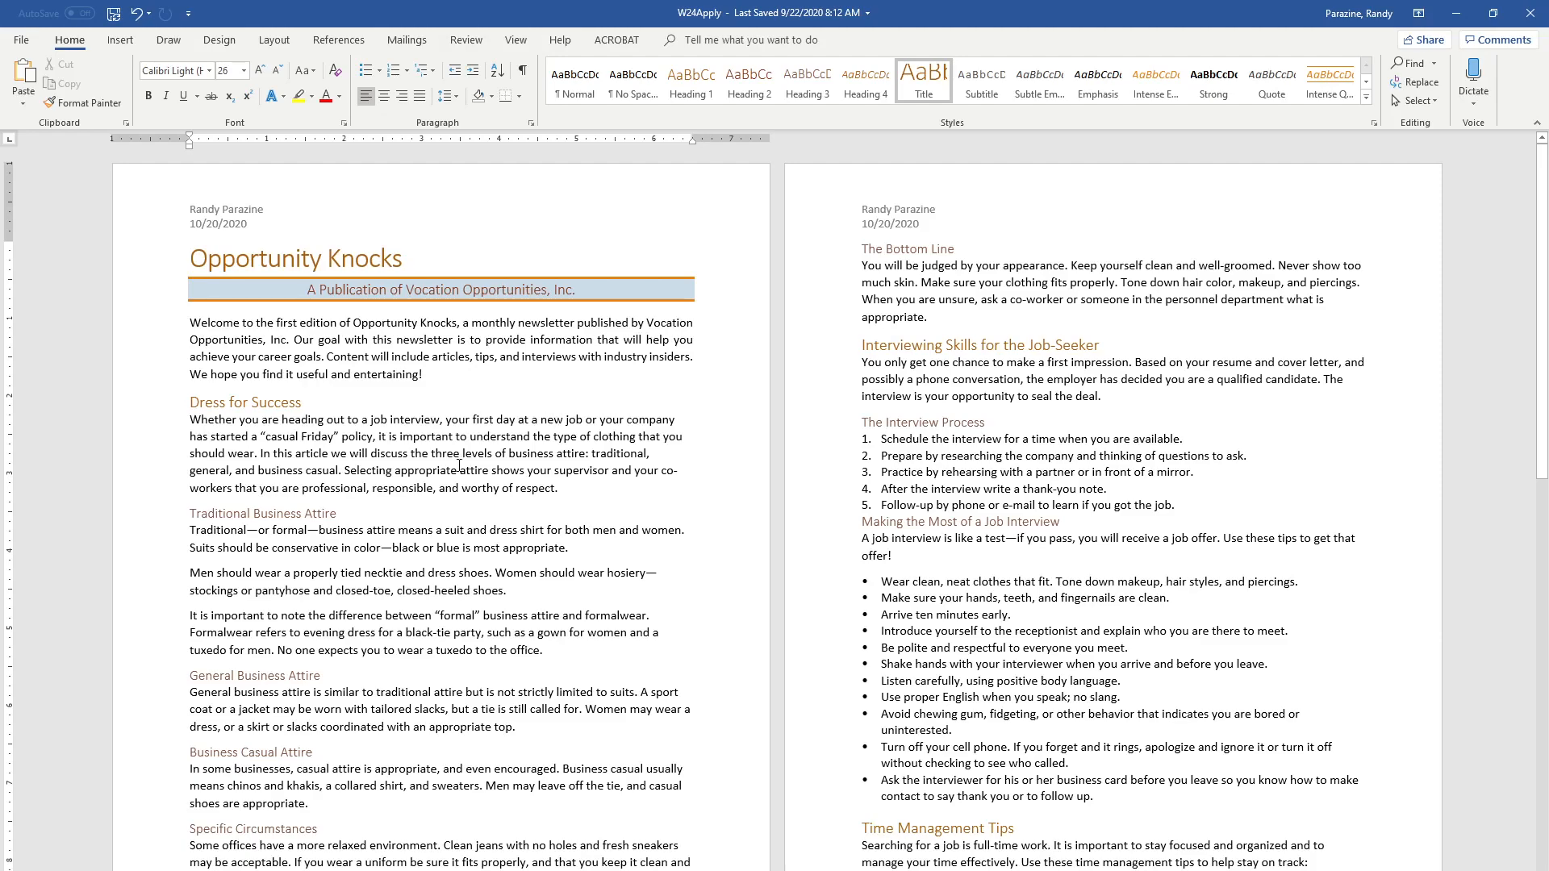
Insert a continuous section break before the "Dress for Success" heading and show the formatting marks
{"action": "left_click", "coordinate": [191, 402]}
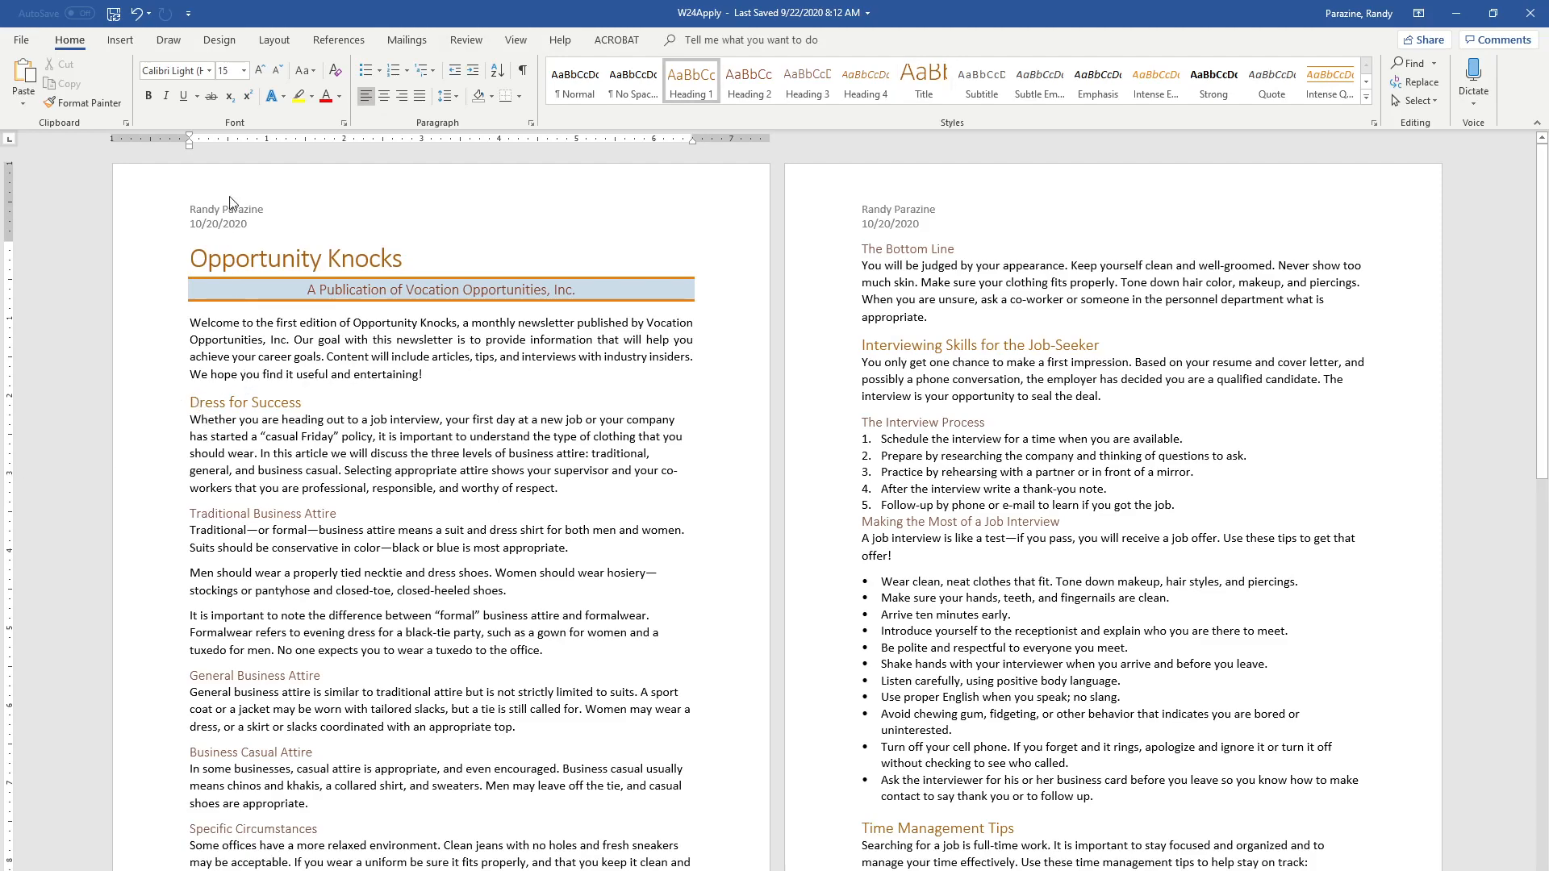
{"action": "left_click", "coordinate": [273, 40]}
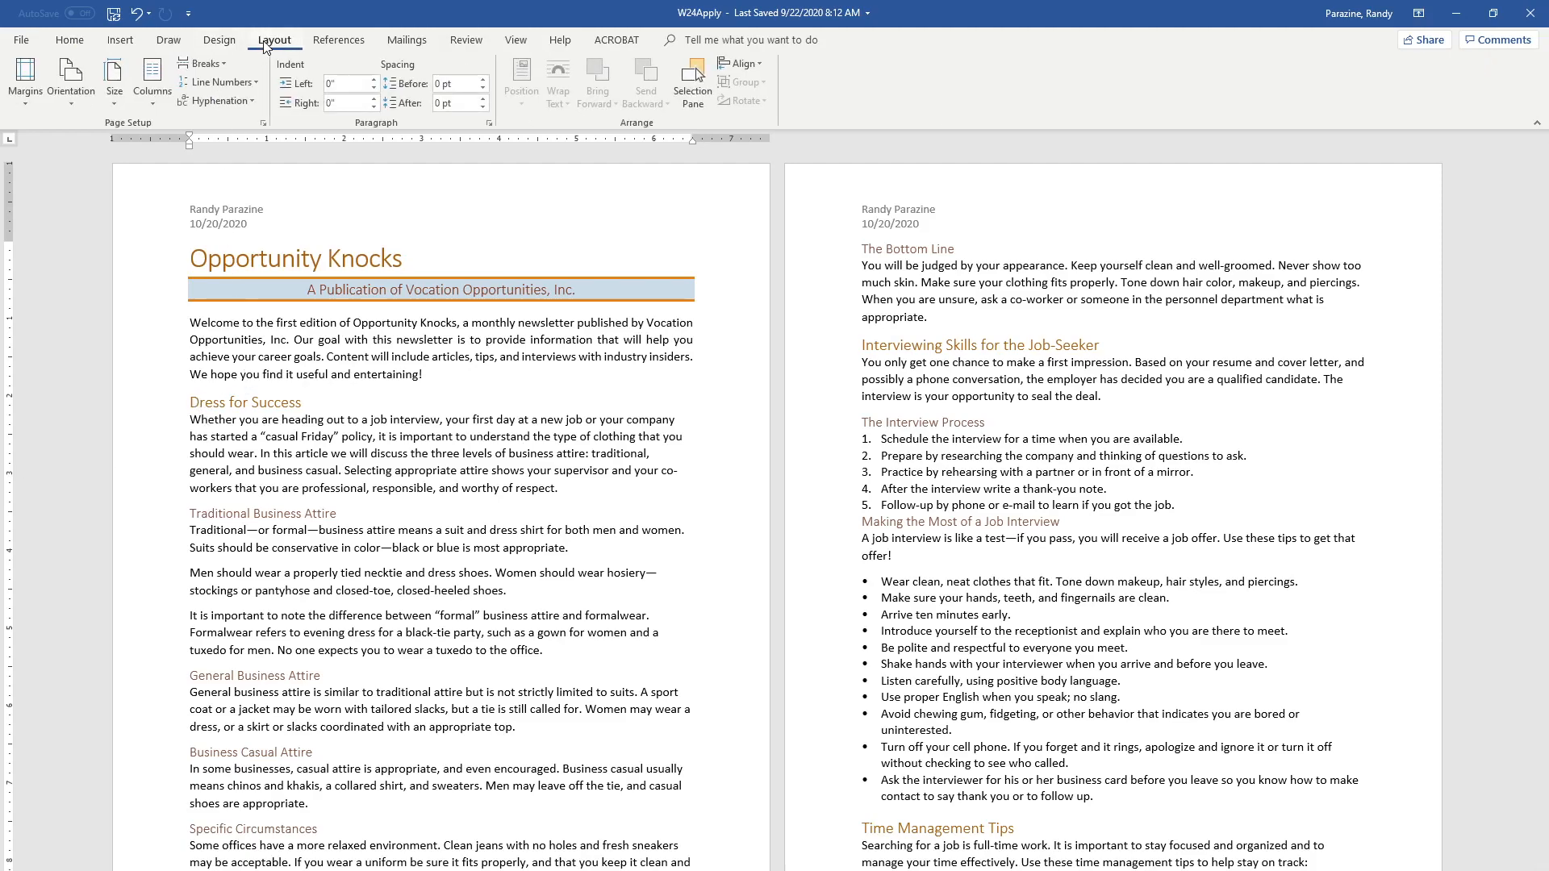
{"action": "left_click", "coordinate": [214, 65]}
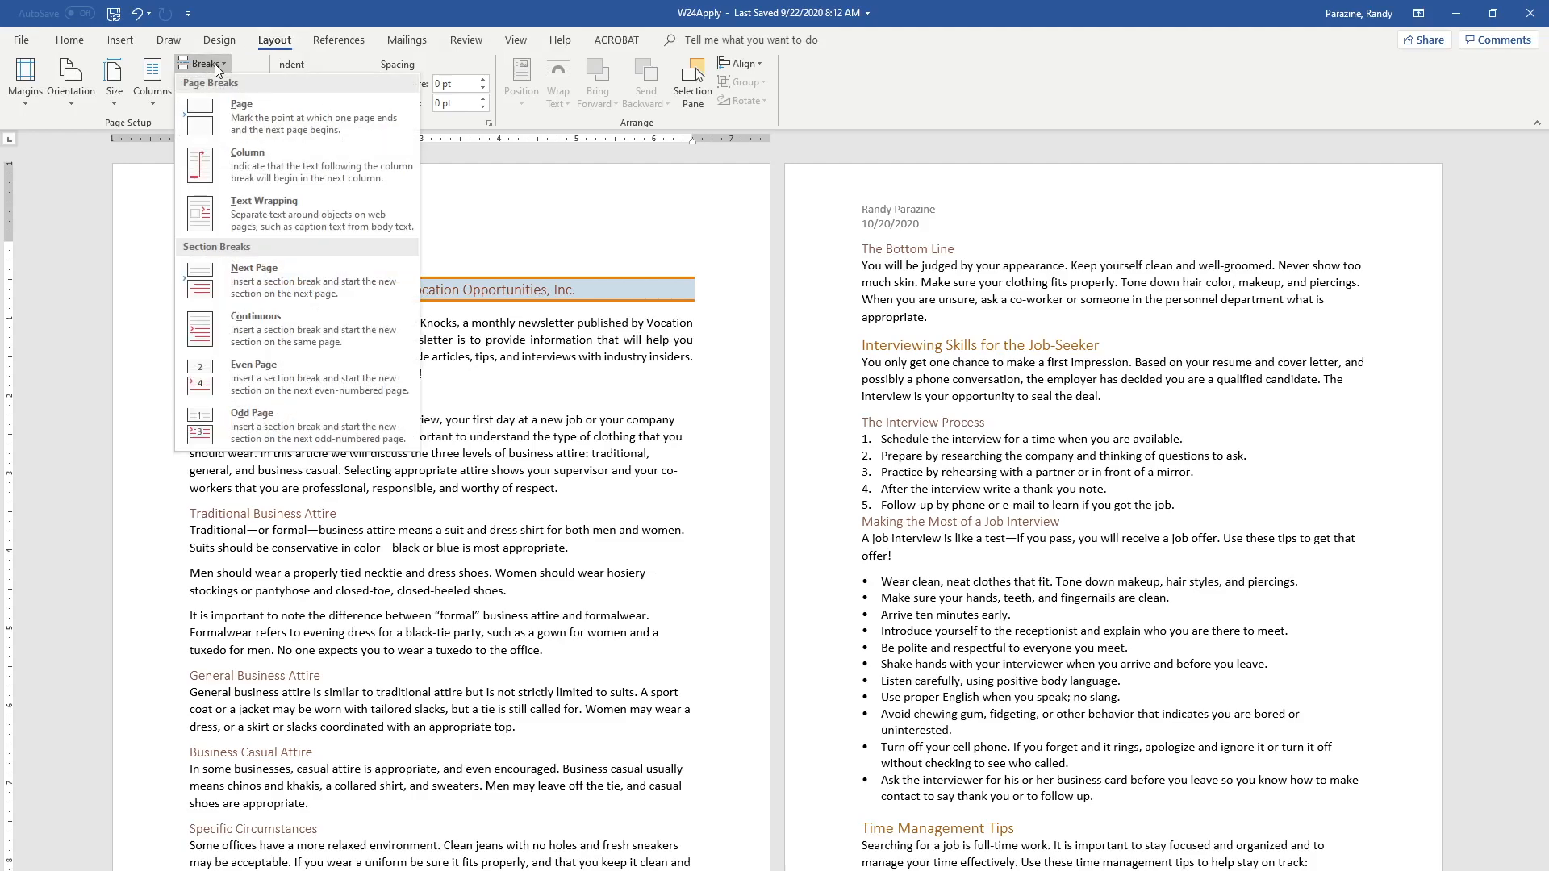
{"action": "left_click", "coordinate": [256, 334]}
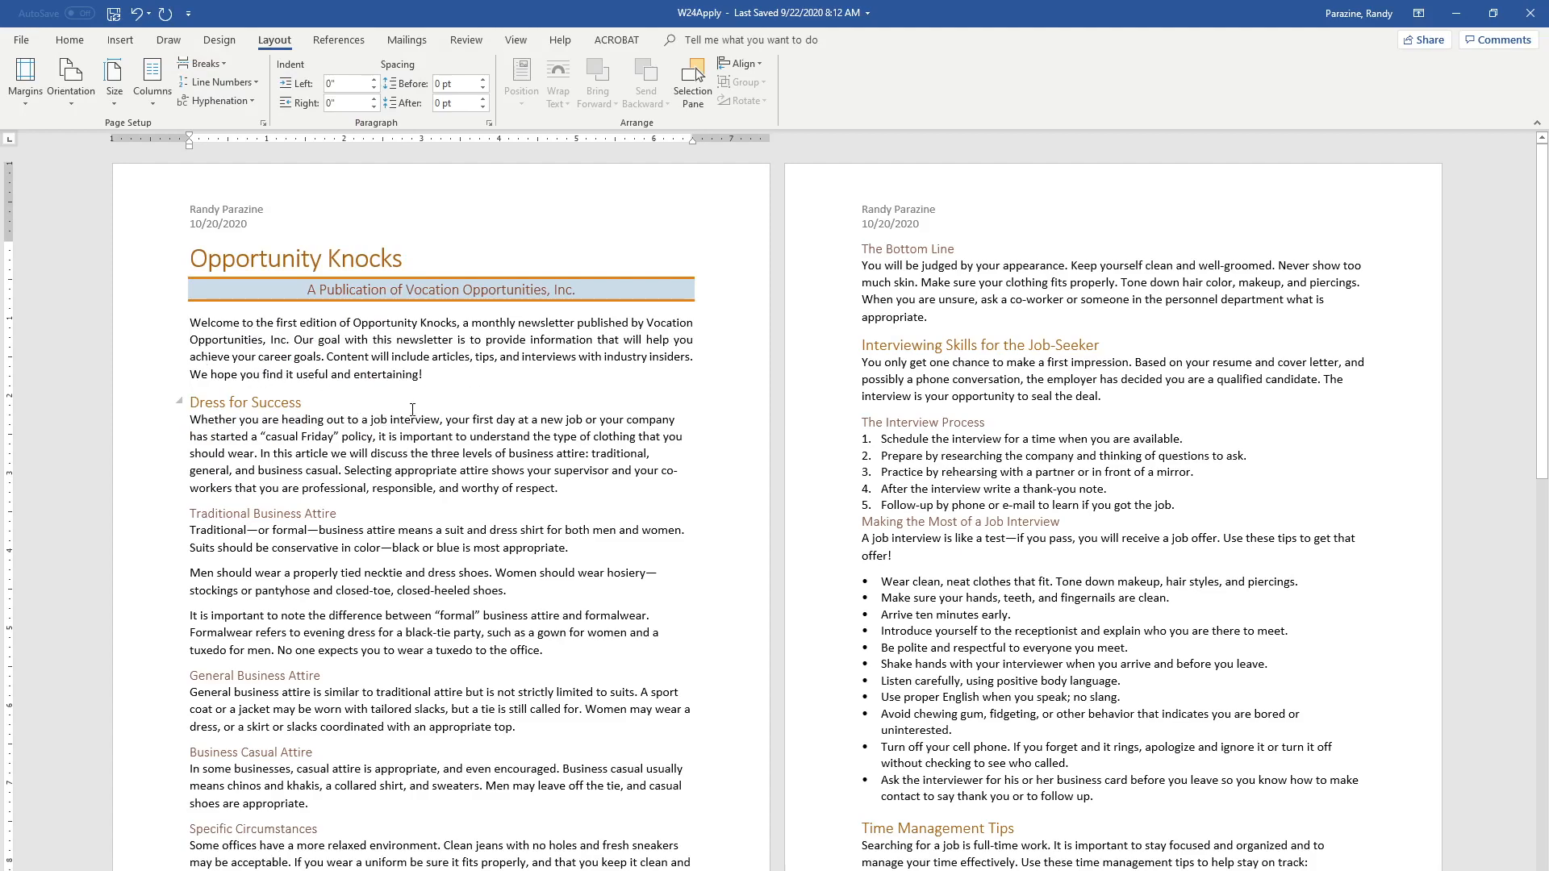
{"action": "left_click", "coordinate": [81, 45]}
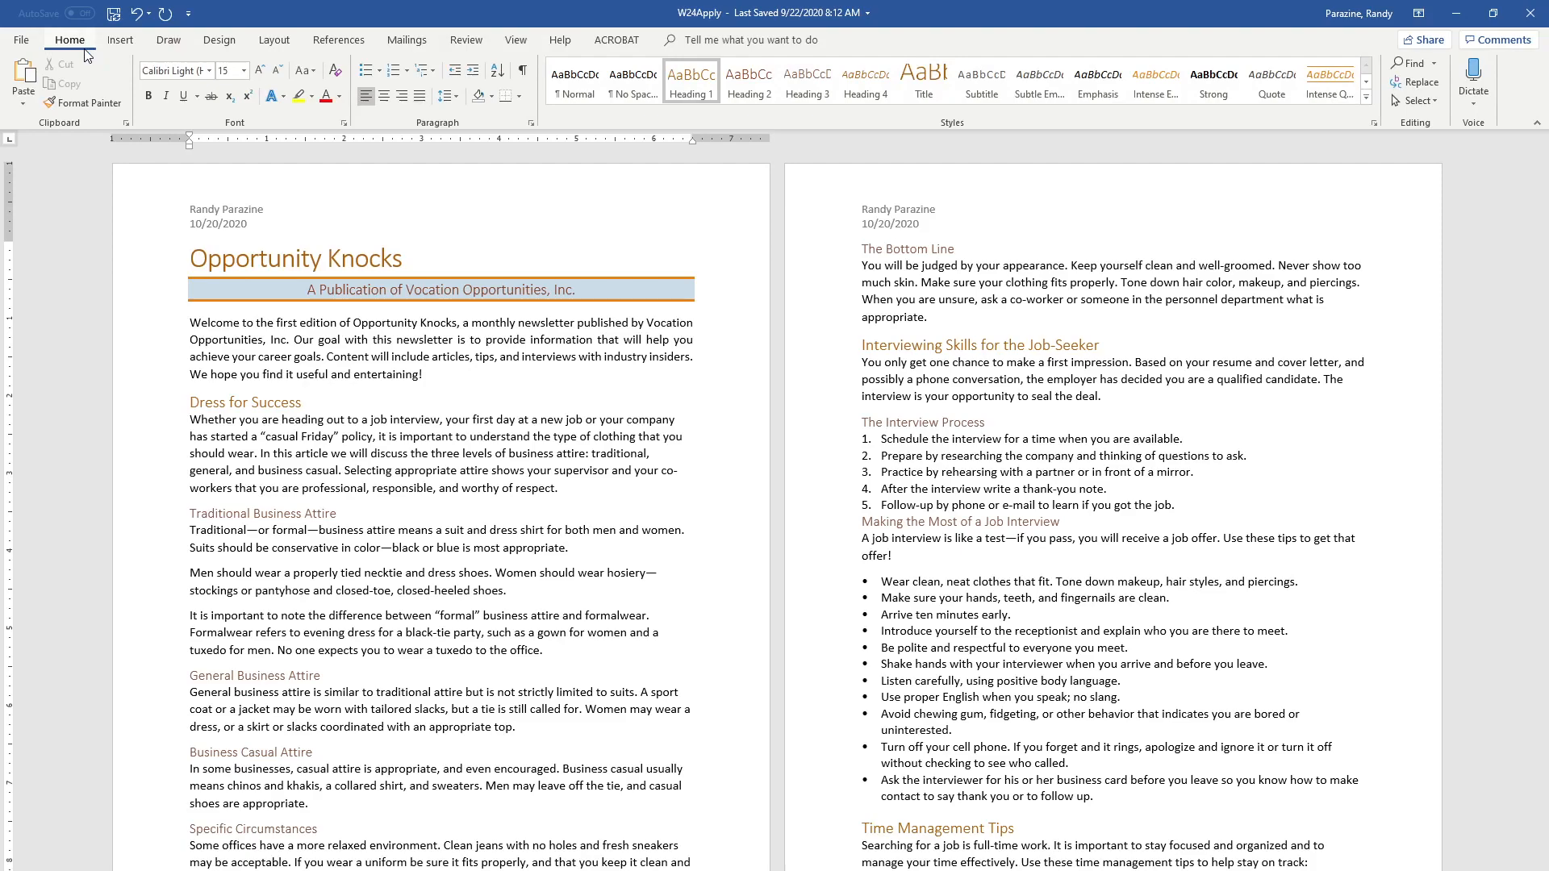
{"action": "left_click", "coordinate": [520, 72]}
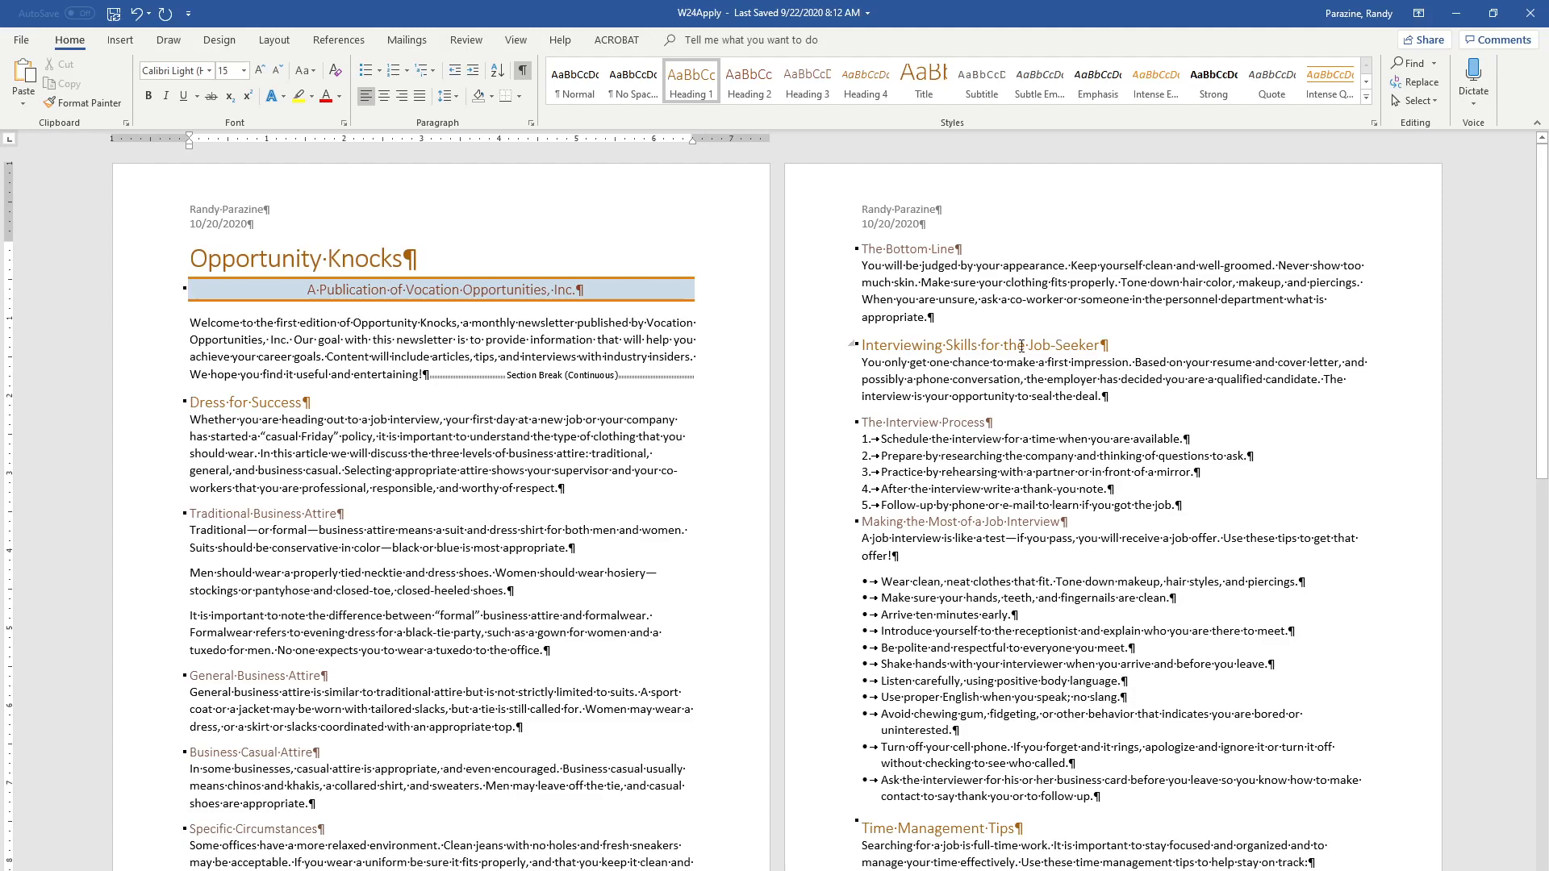
Insert continuous section breaks before the "Interviewing Skills for the Job-Seeker" and "The Interview Process" headings
{"action": "left_click", "coordinate": [862, 347]}
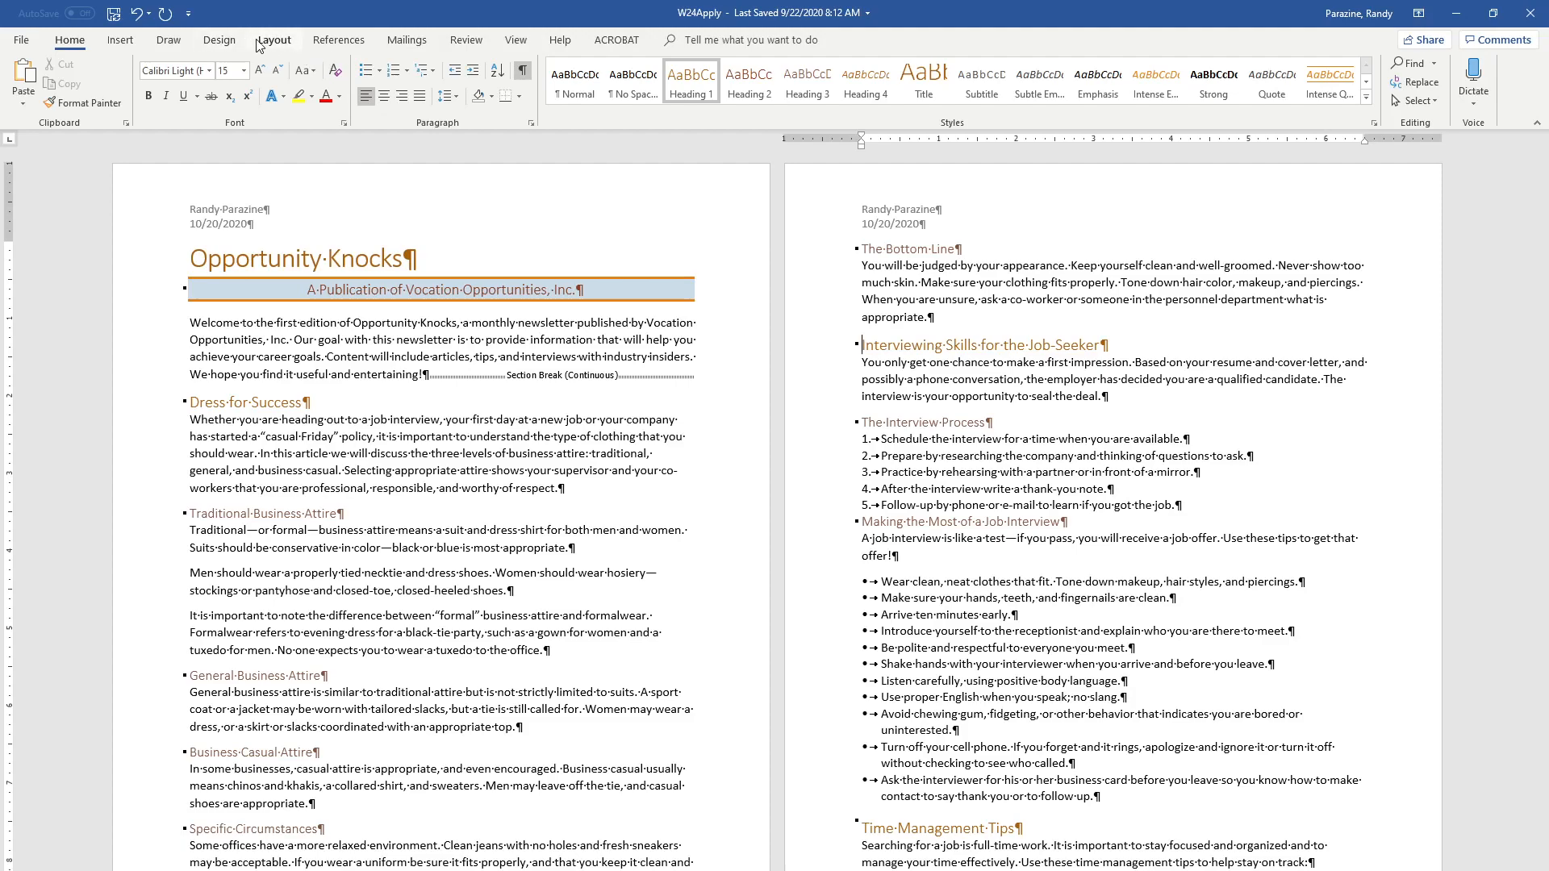
{"action": "left_click", "coordinate": [284, 45]}
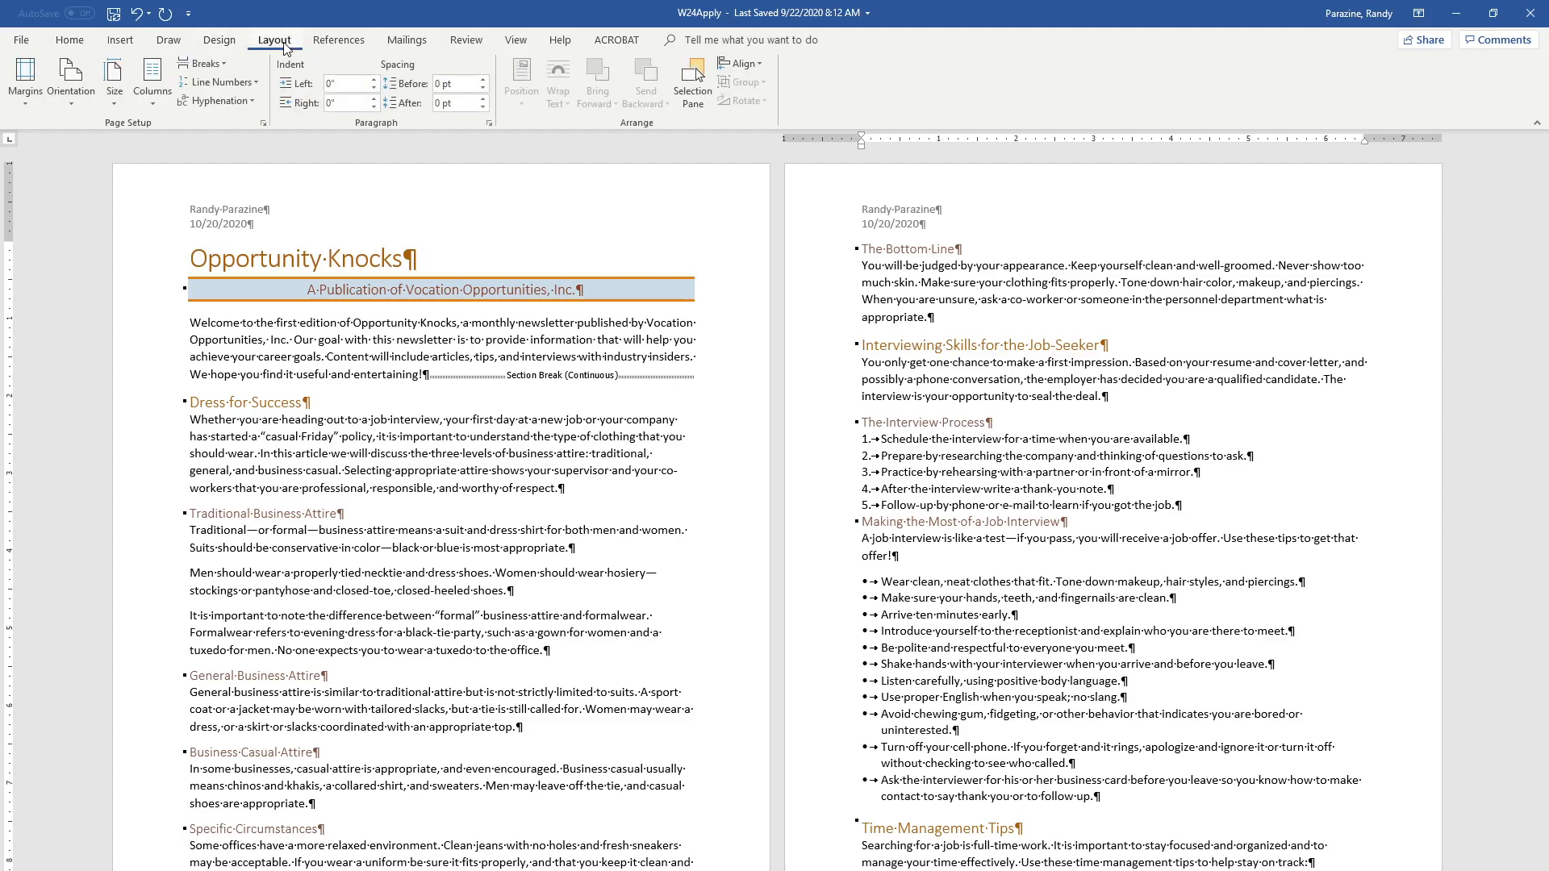
{"action": "left_click", "coordinate": [219, 61]}
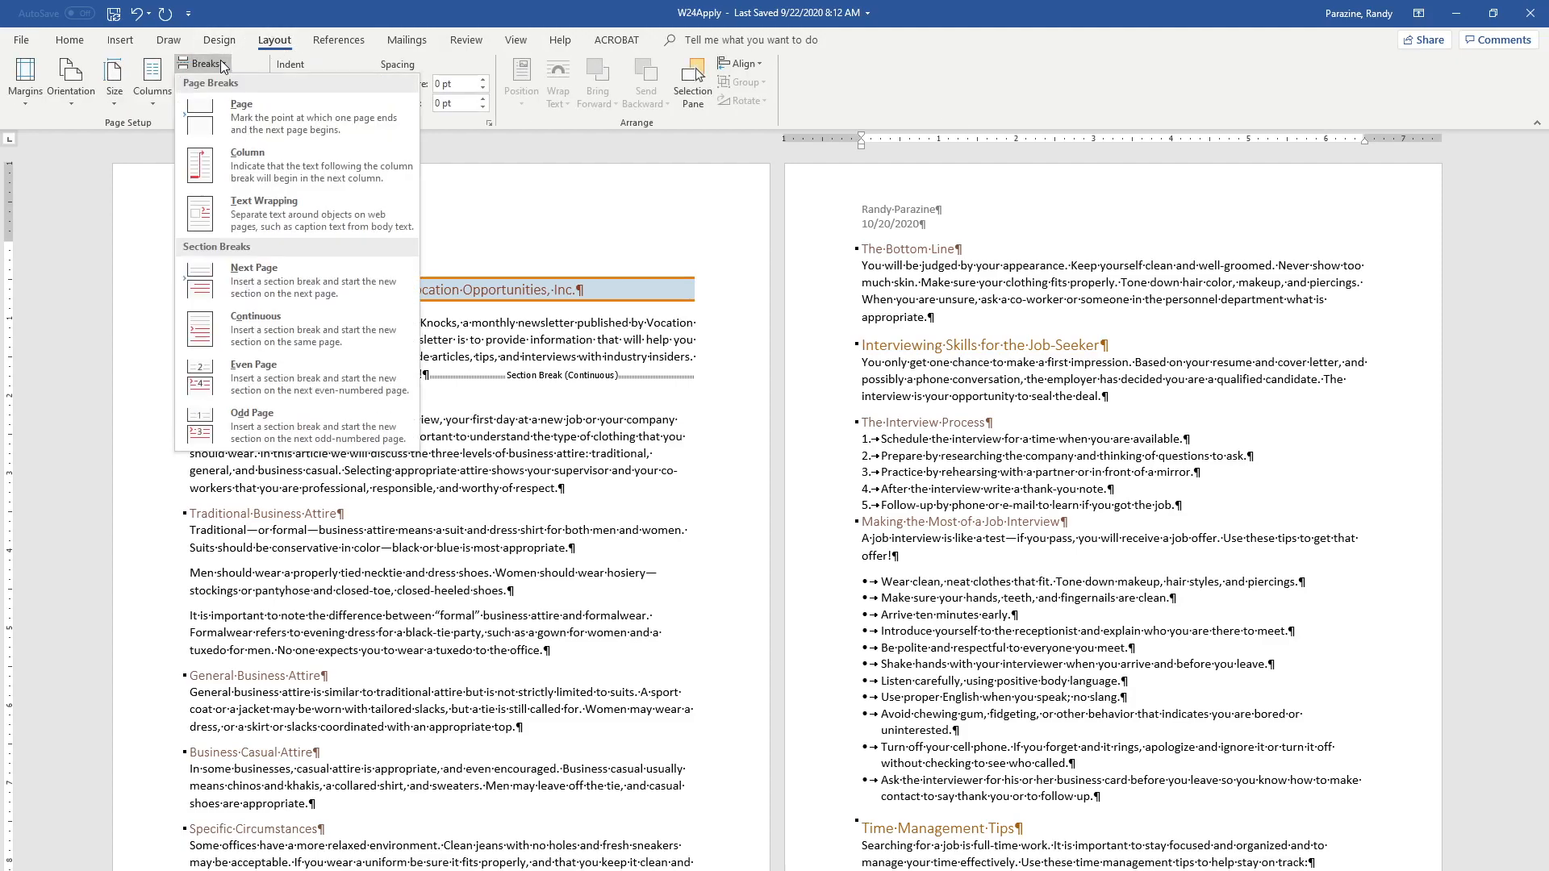
{"action": "left_click", "coordinate": [259, 321]}
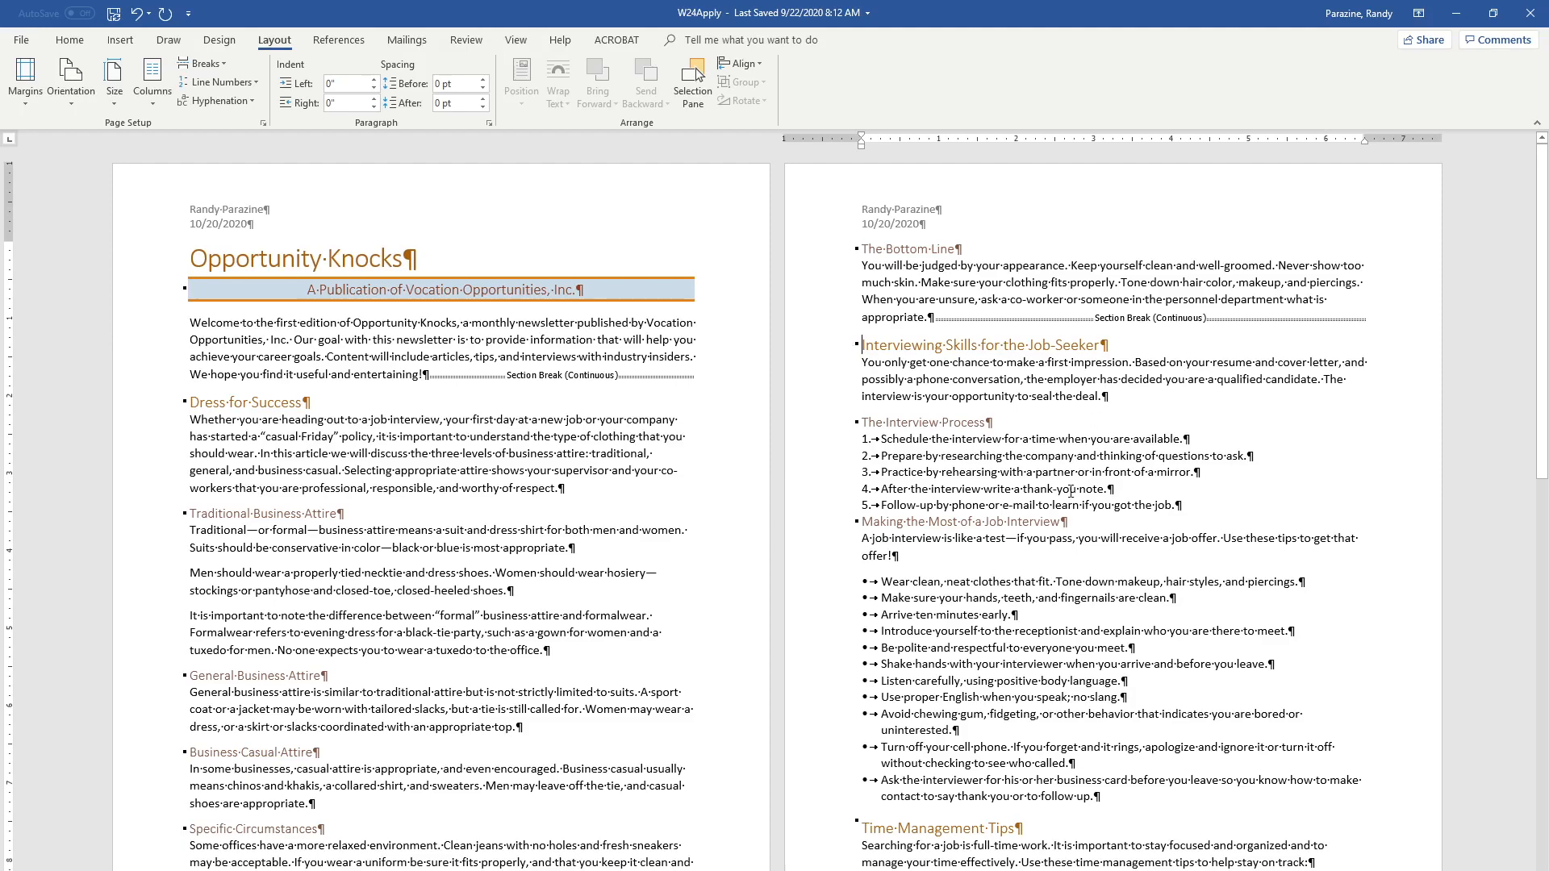
{"action": "left_click", "coordinate": [863, 421]}
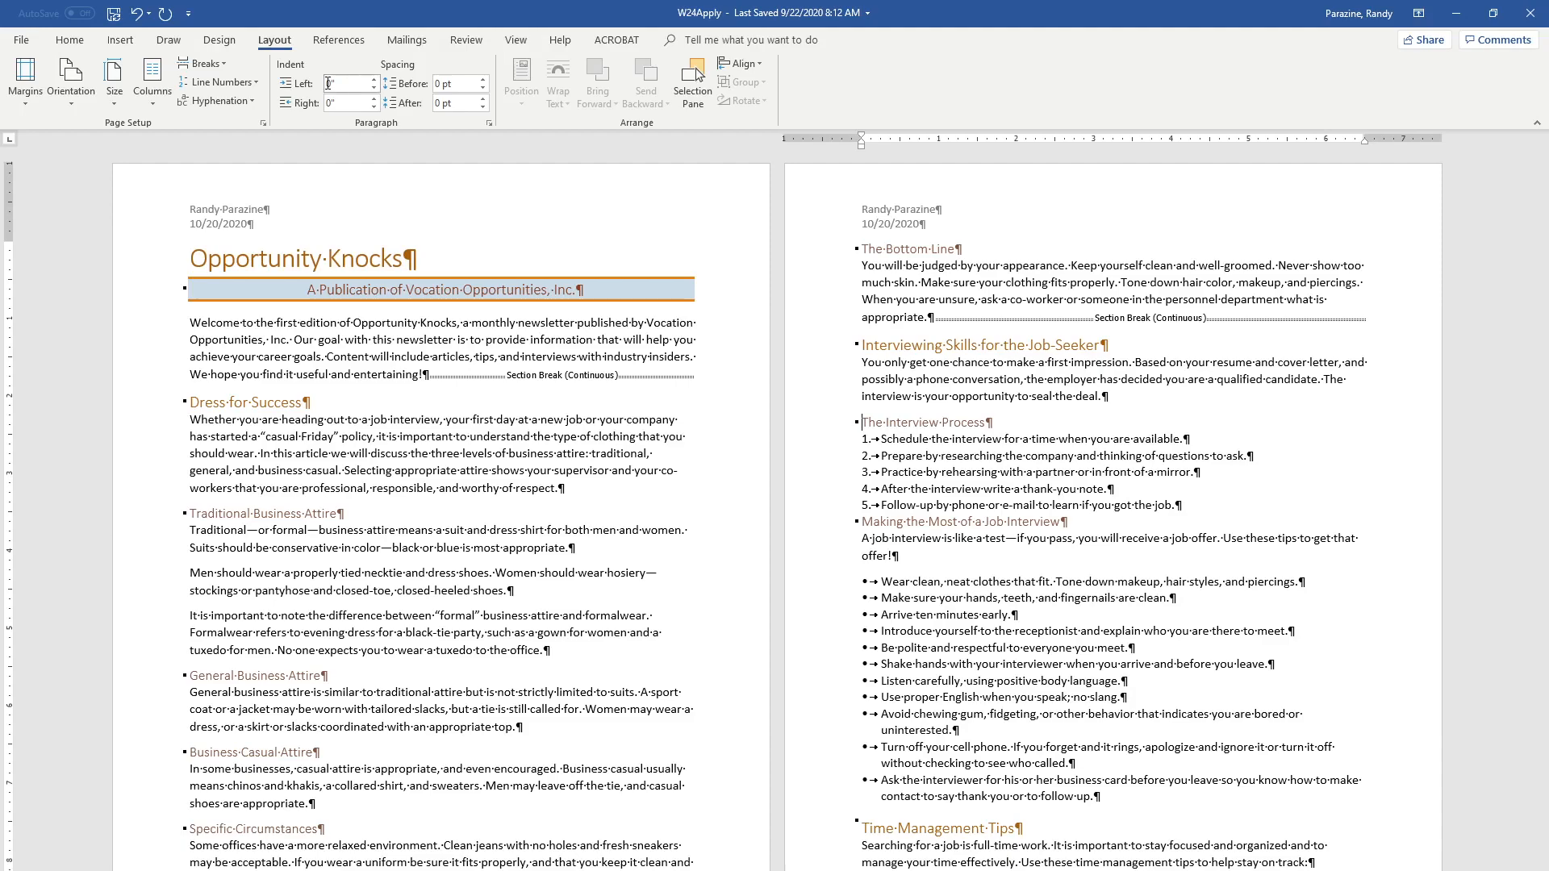
{"action": "left_click", "coordinate": [222, 65]}
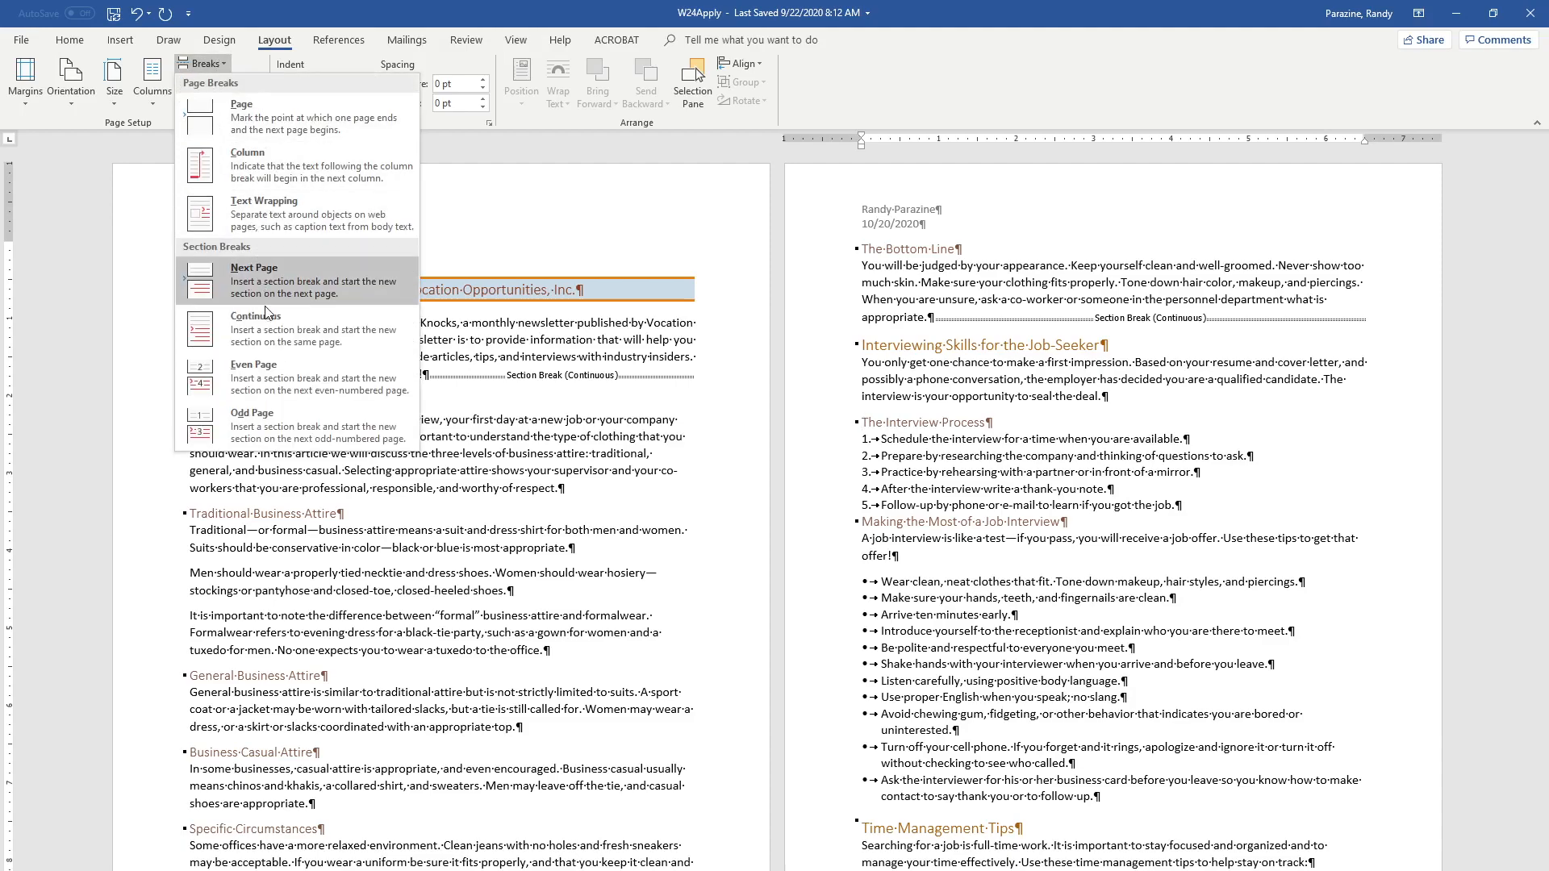
{"action": "left_click", "coordinate": [268, 326]}
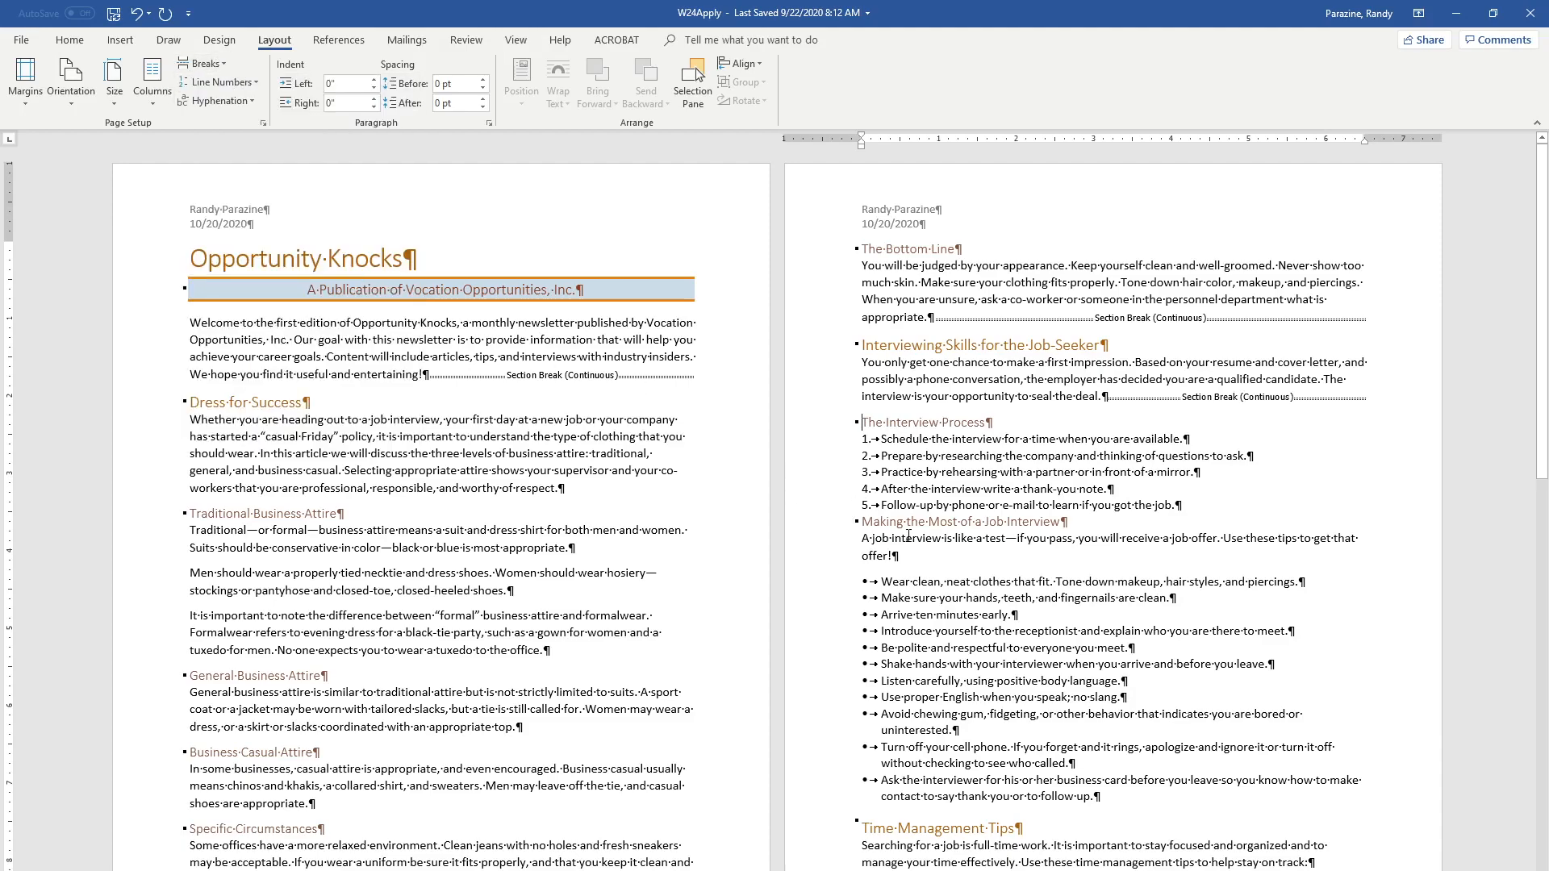
Insert a continuous section break before the "Time Management Tips" heading
{"action": "scroll", "coordinate": [925, 548], "scroll_direction": "down", "scroll_amount": 3}
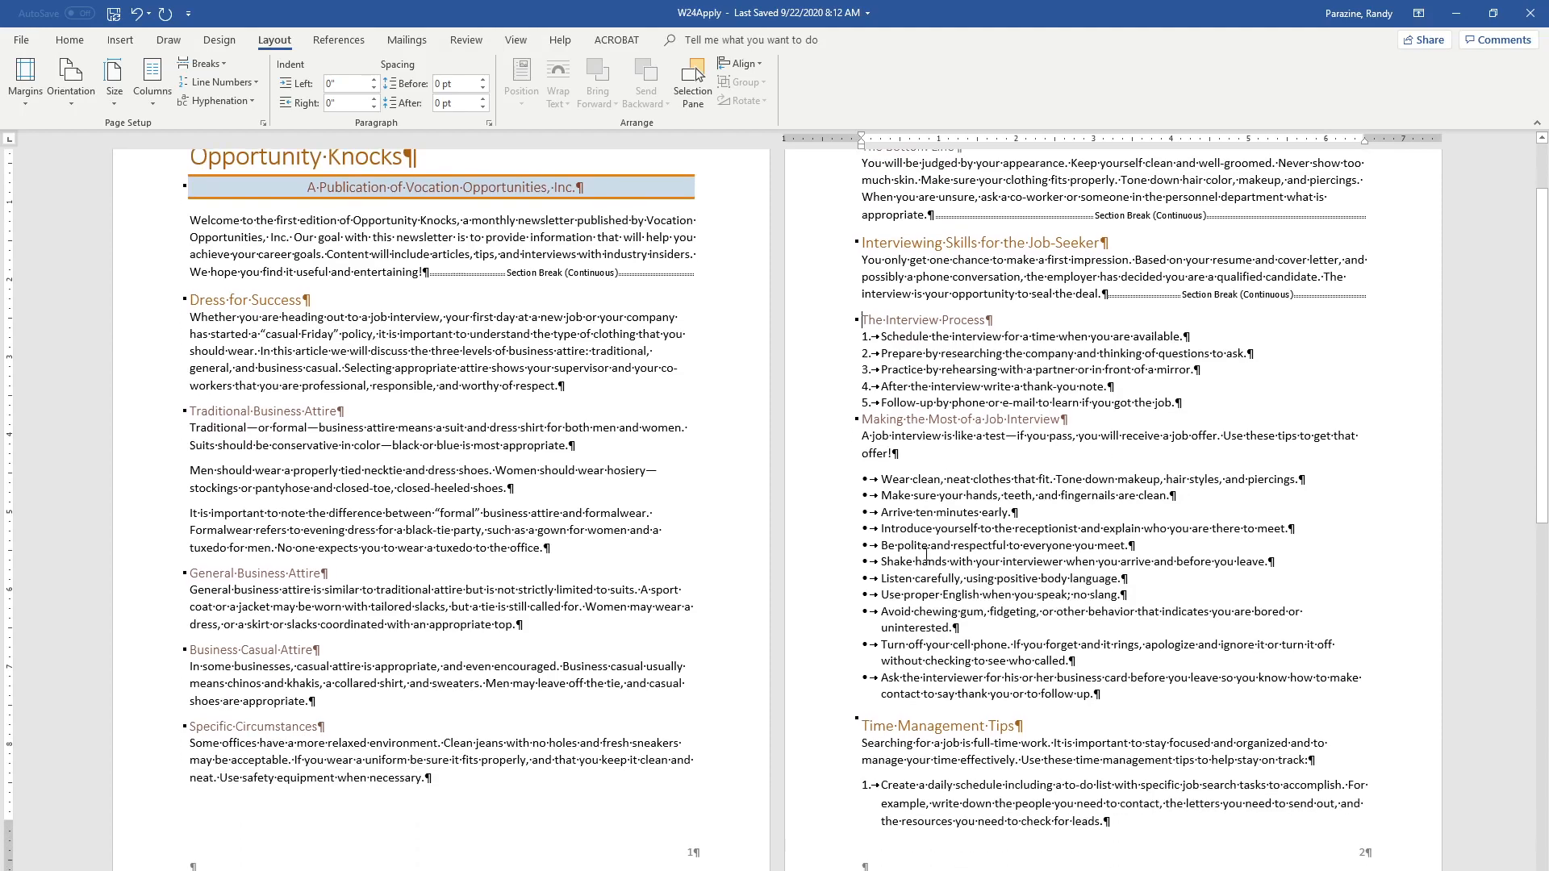
{"action": "left_click", "coordinate": [865, 713]}
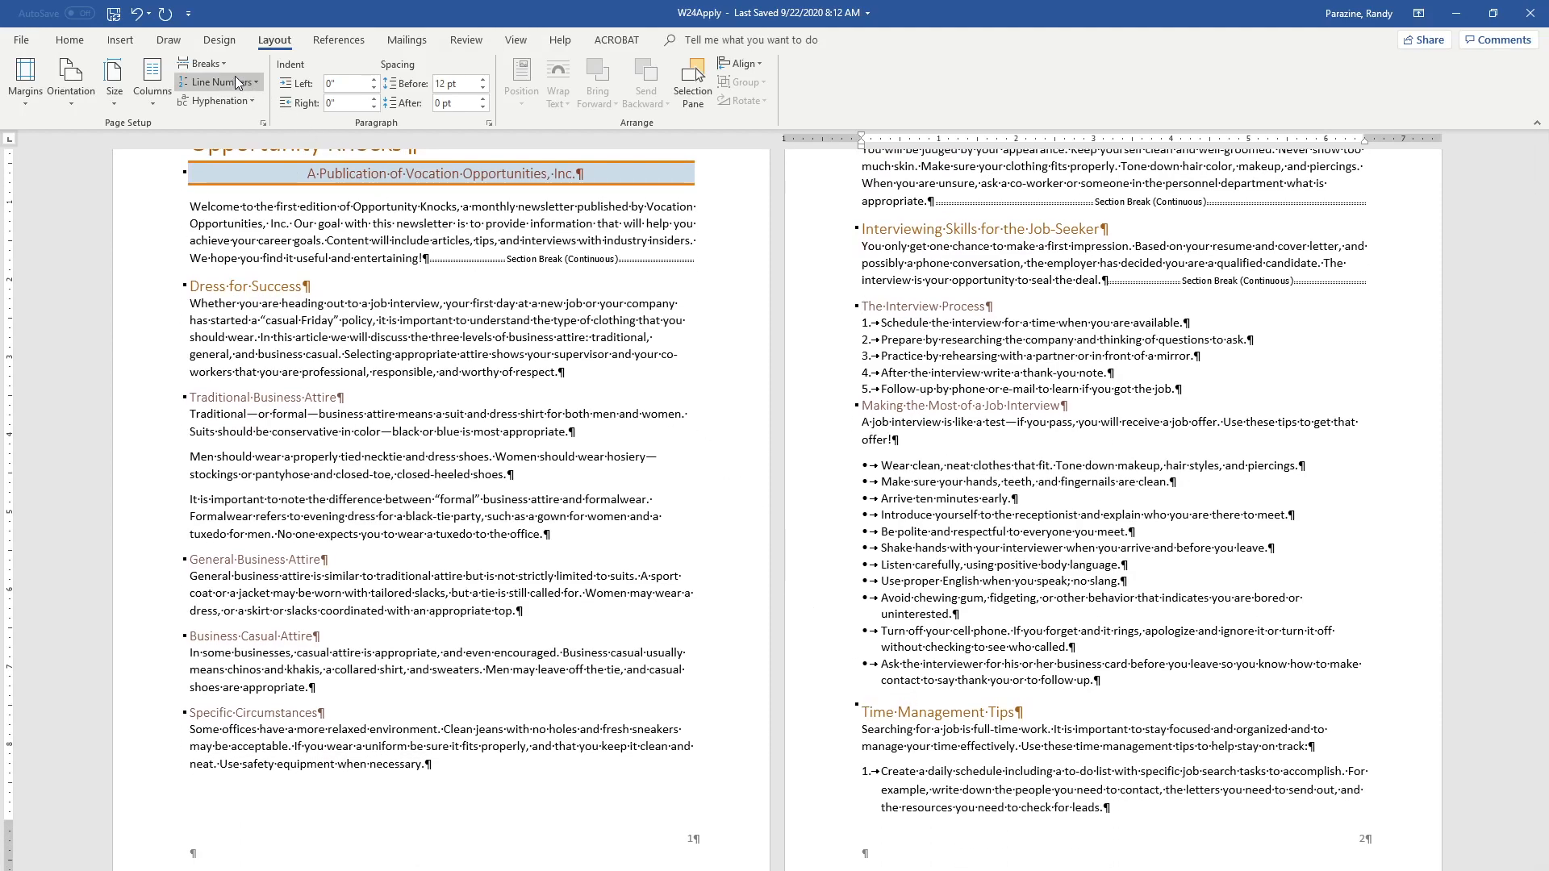
{"action": "left_click", "coordinate": [216, 63]}
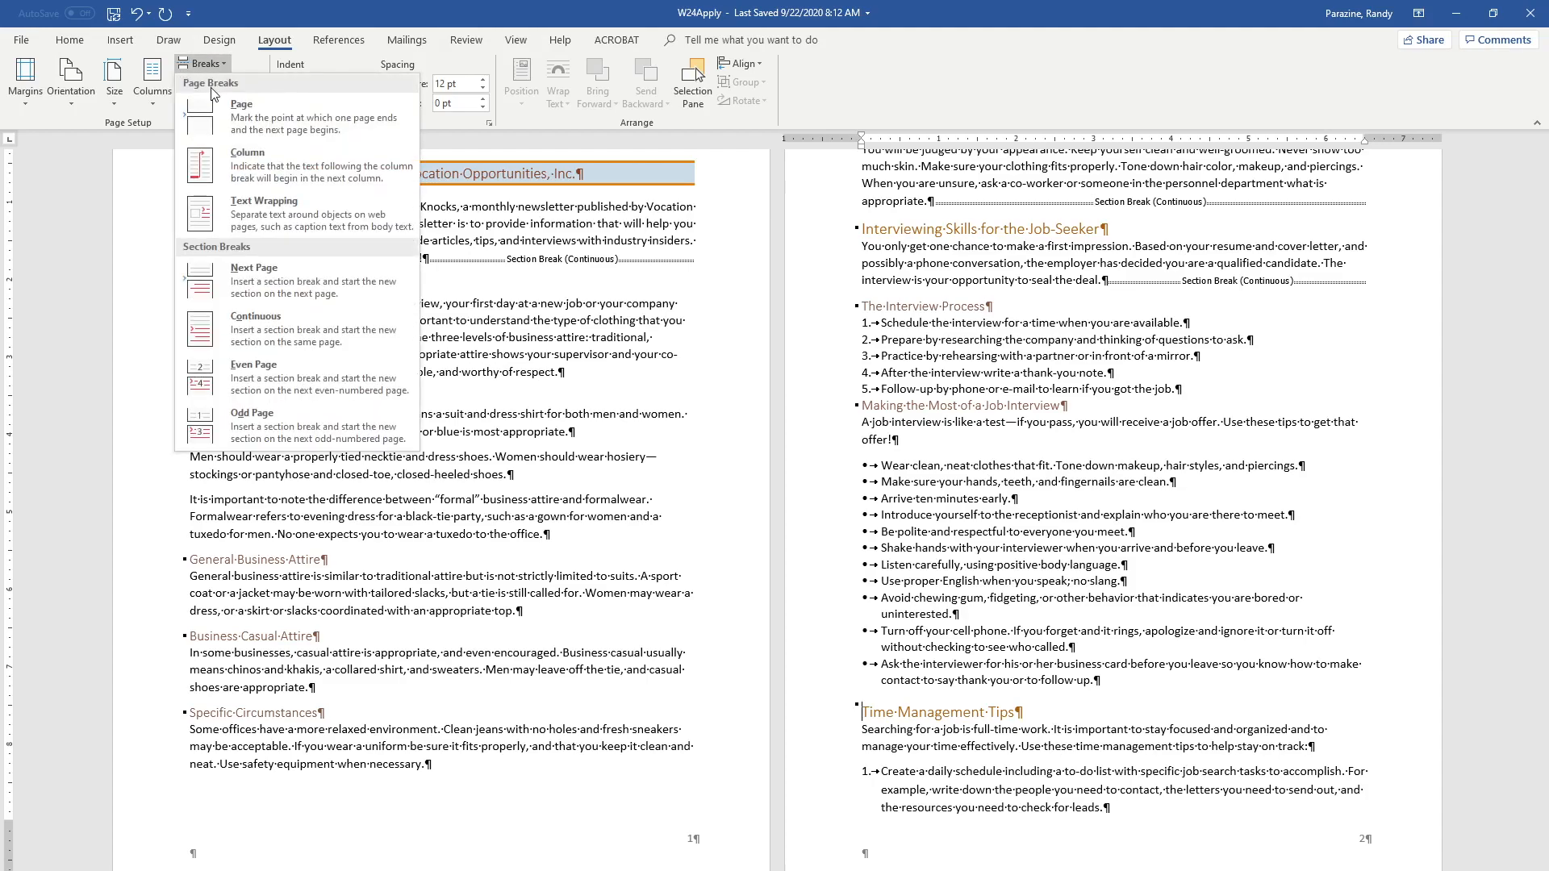
{"action": "left_click", "coordinate": [271, 339]}
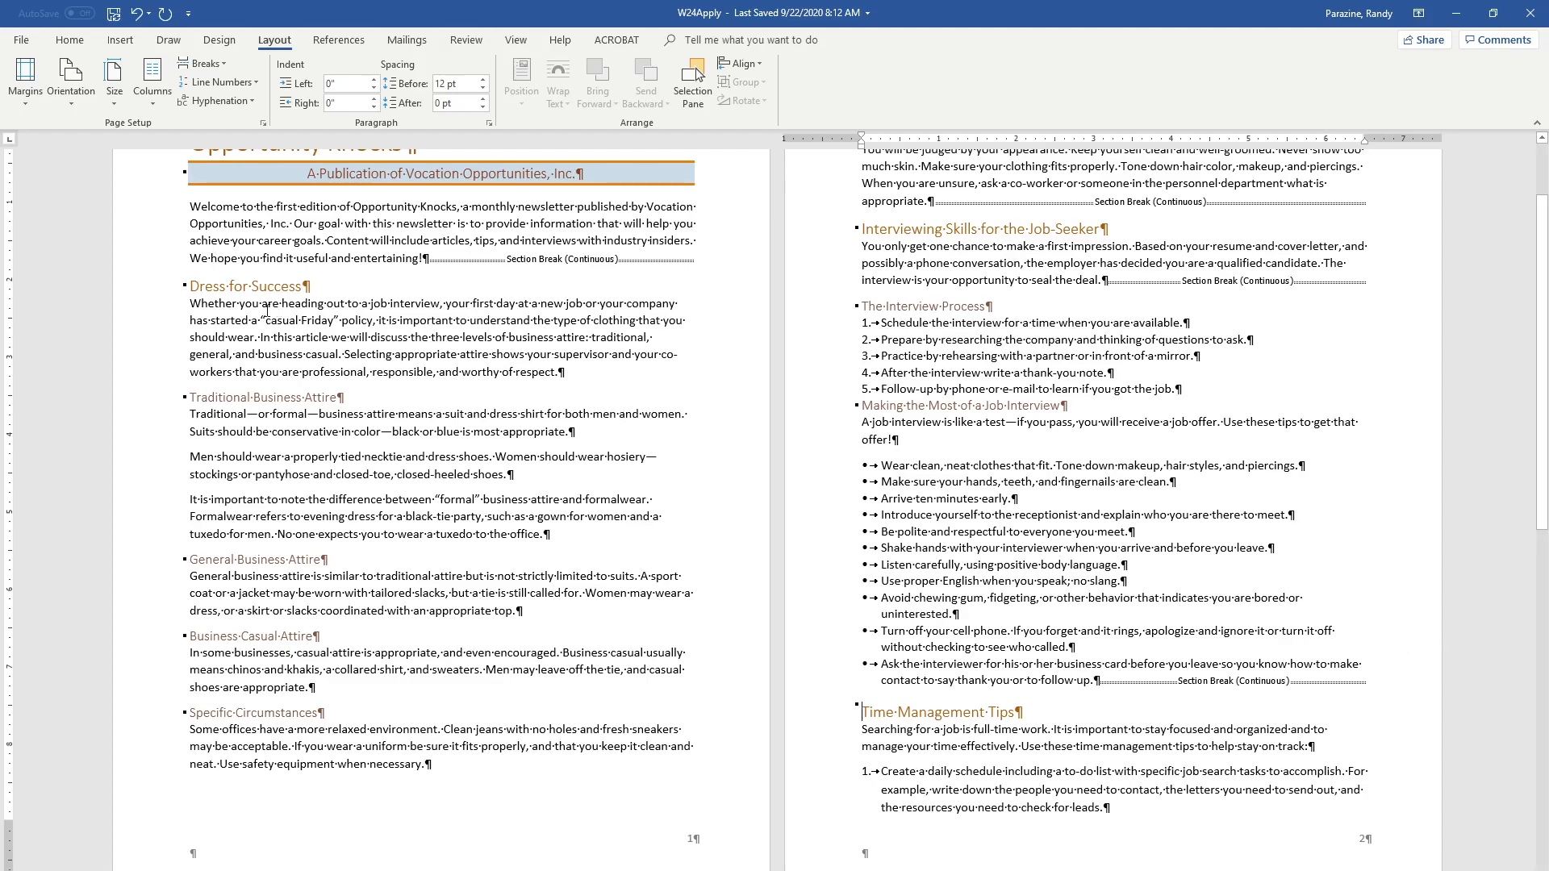
Format the "Dress for Success" section in two equal columns
{"action": "left_click", "coordinate": [395, 355]}
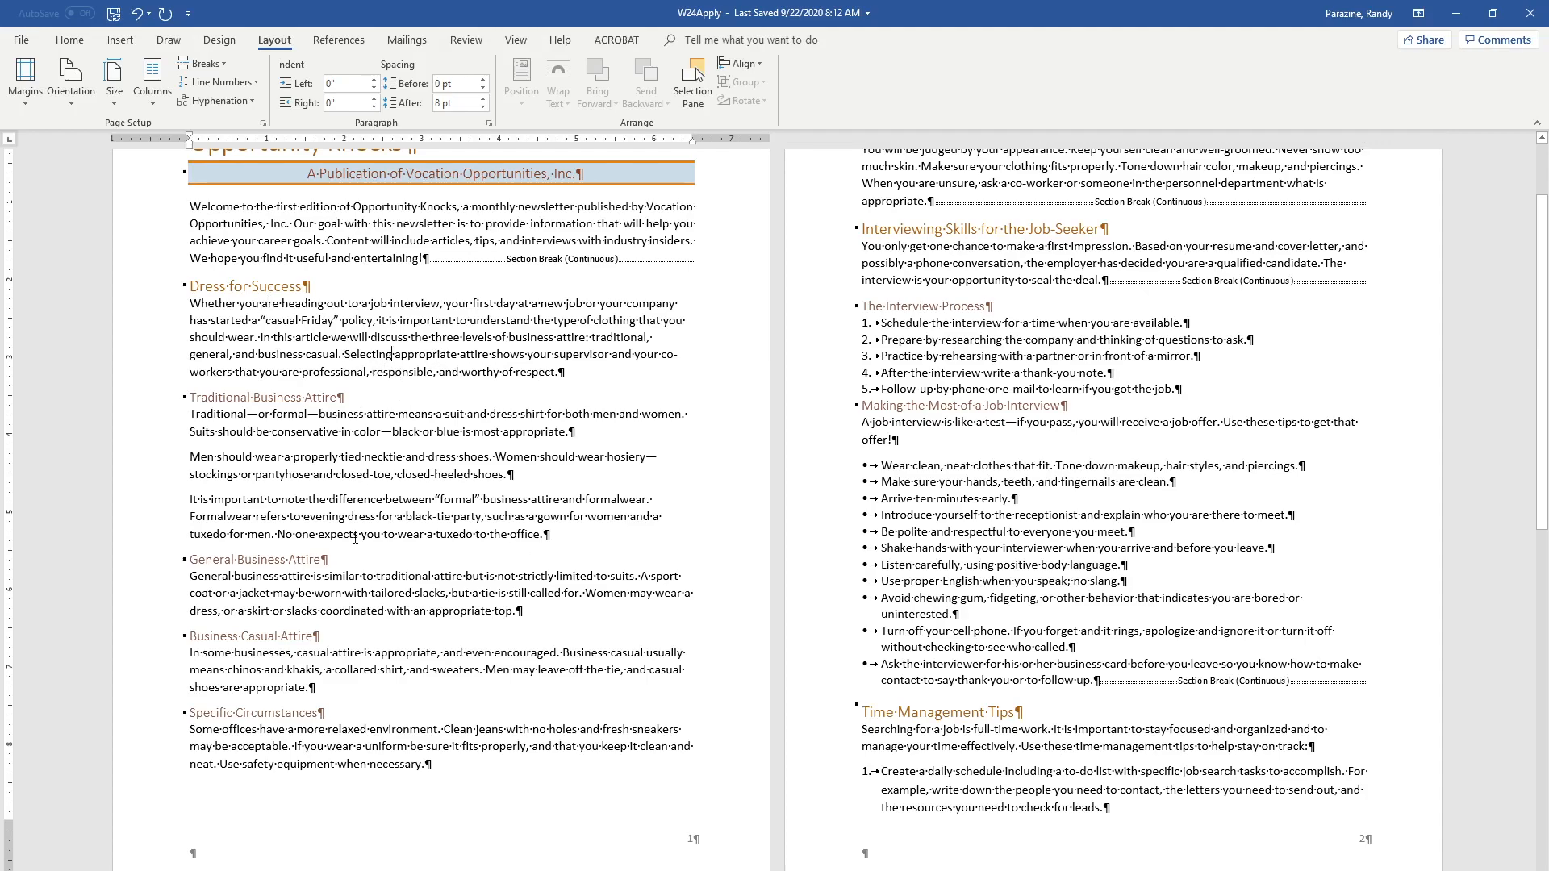
{"action": "left_click", "coordinate": [149, 91]}
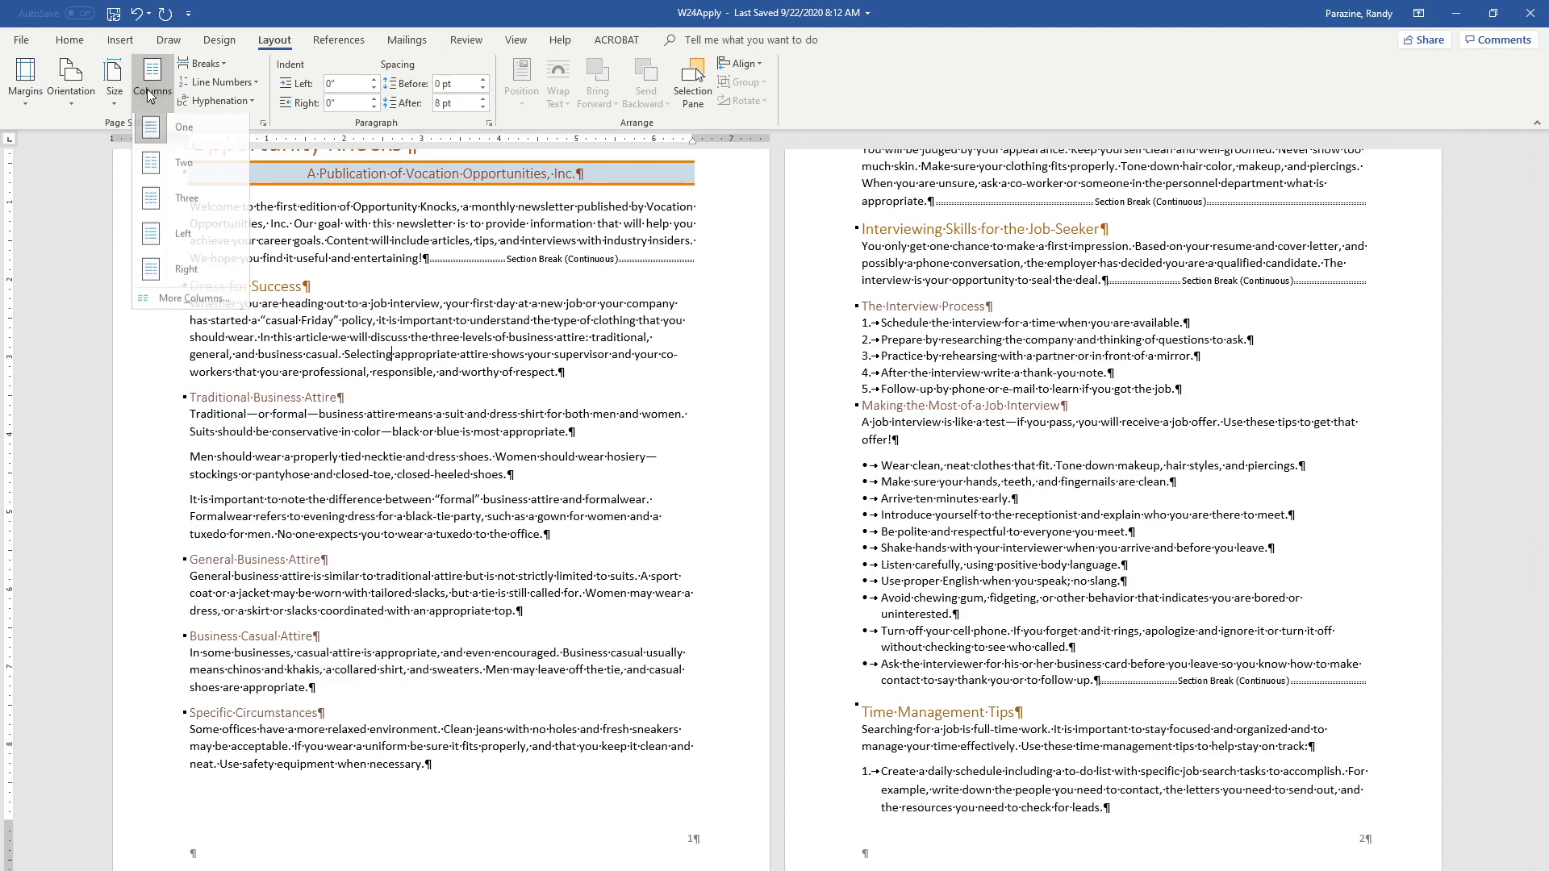
{"action": "left_click", "coordinate": [184, 167]}
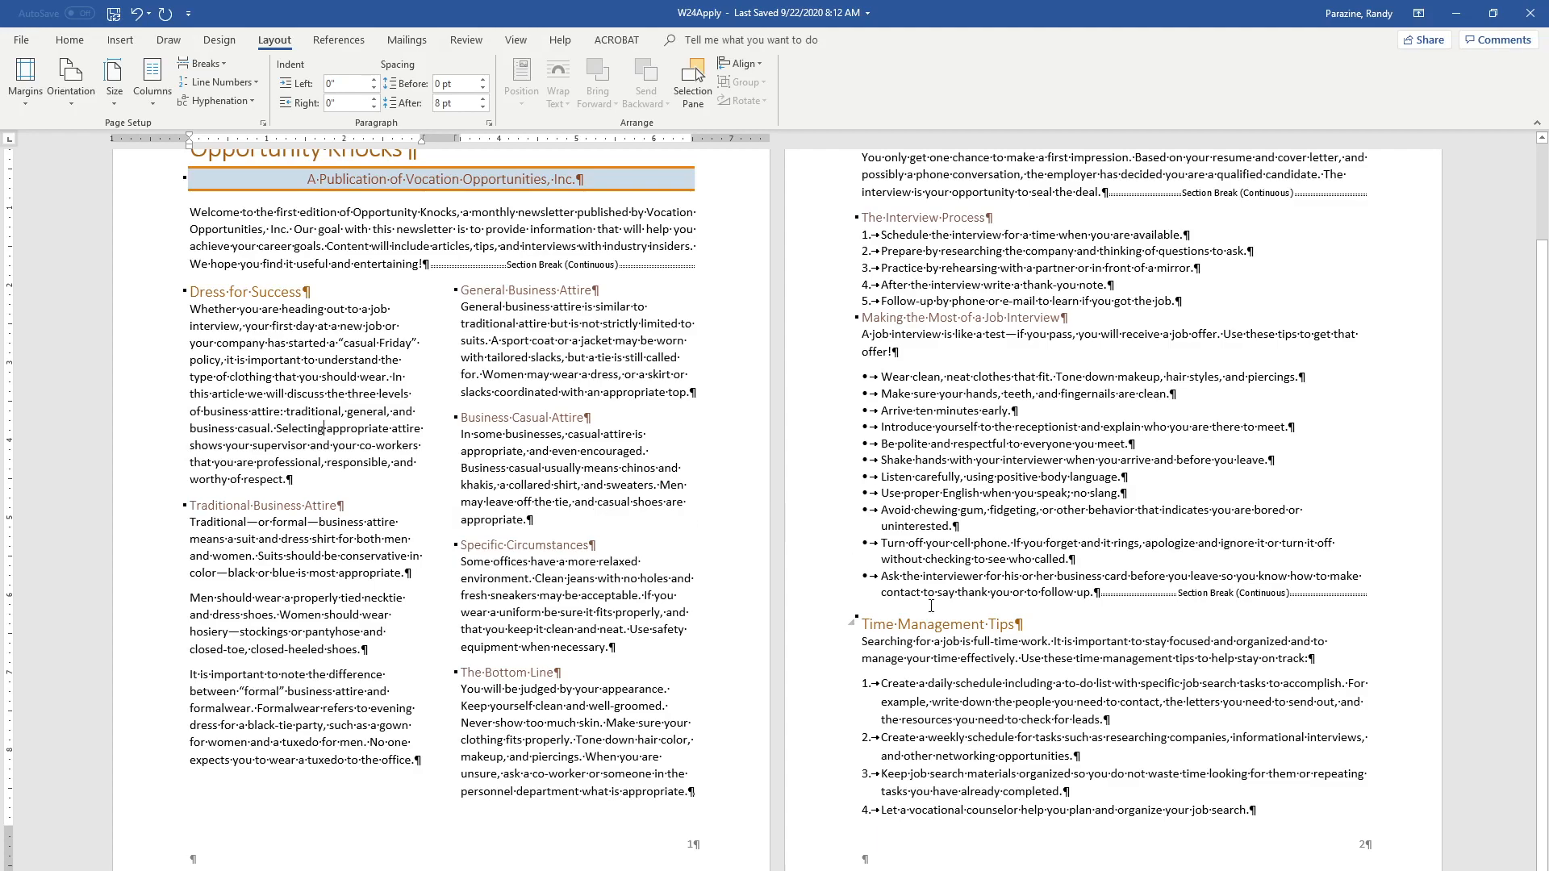
Apply the Left column layout to the section that starts with "The Interview Process"
{"action": "scroll", "coordinate": [931, 606], "scroll_direction": "up", "scroll_amount": 2}
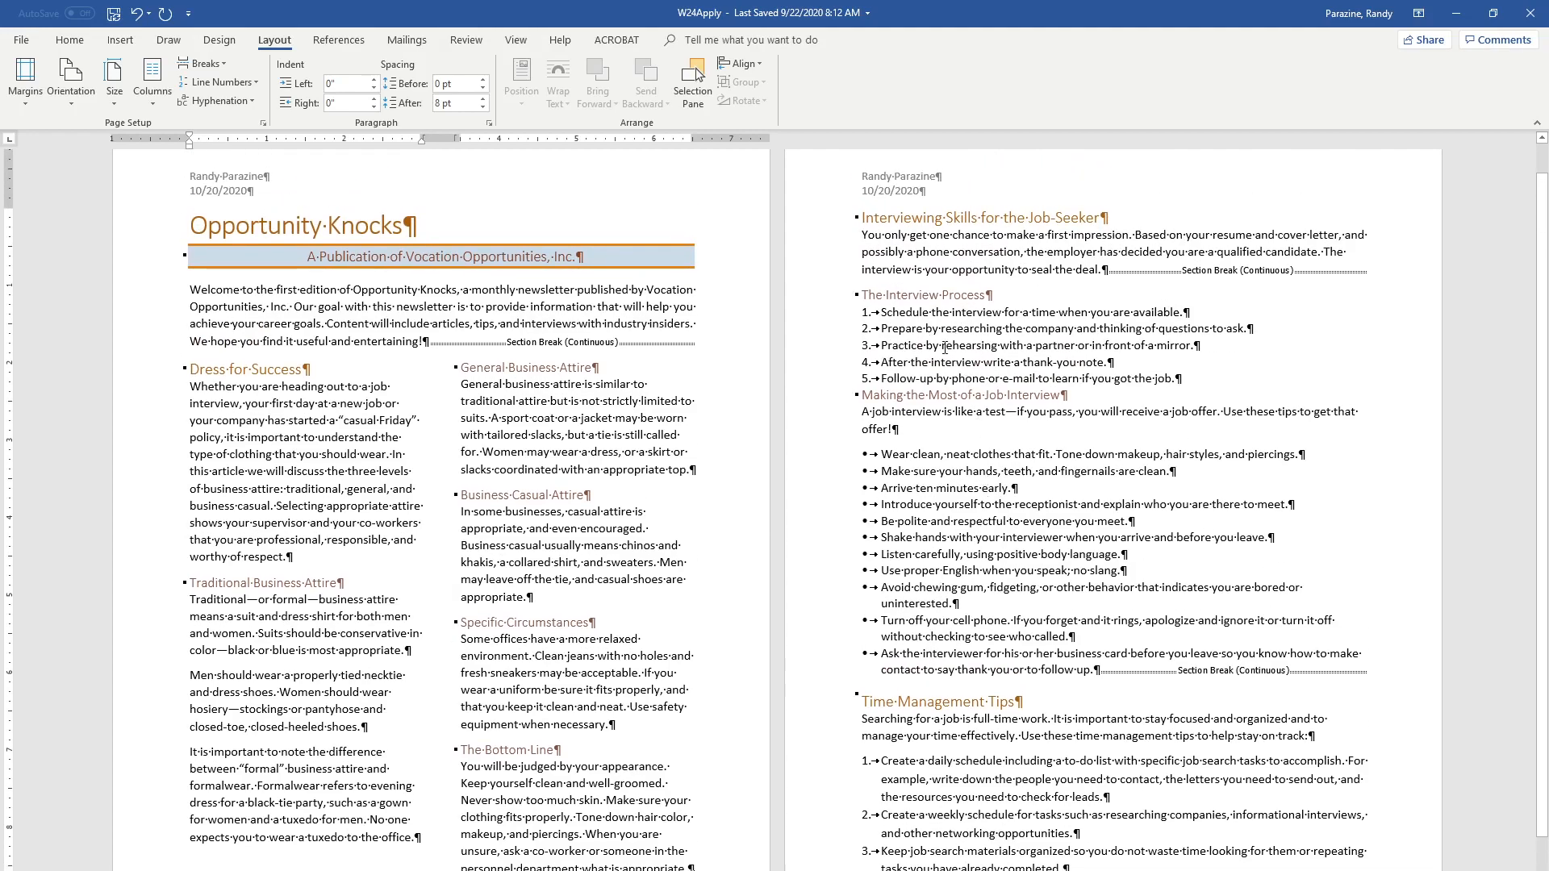
{"action": "left_click", "coordinate": [938, 343]}
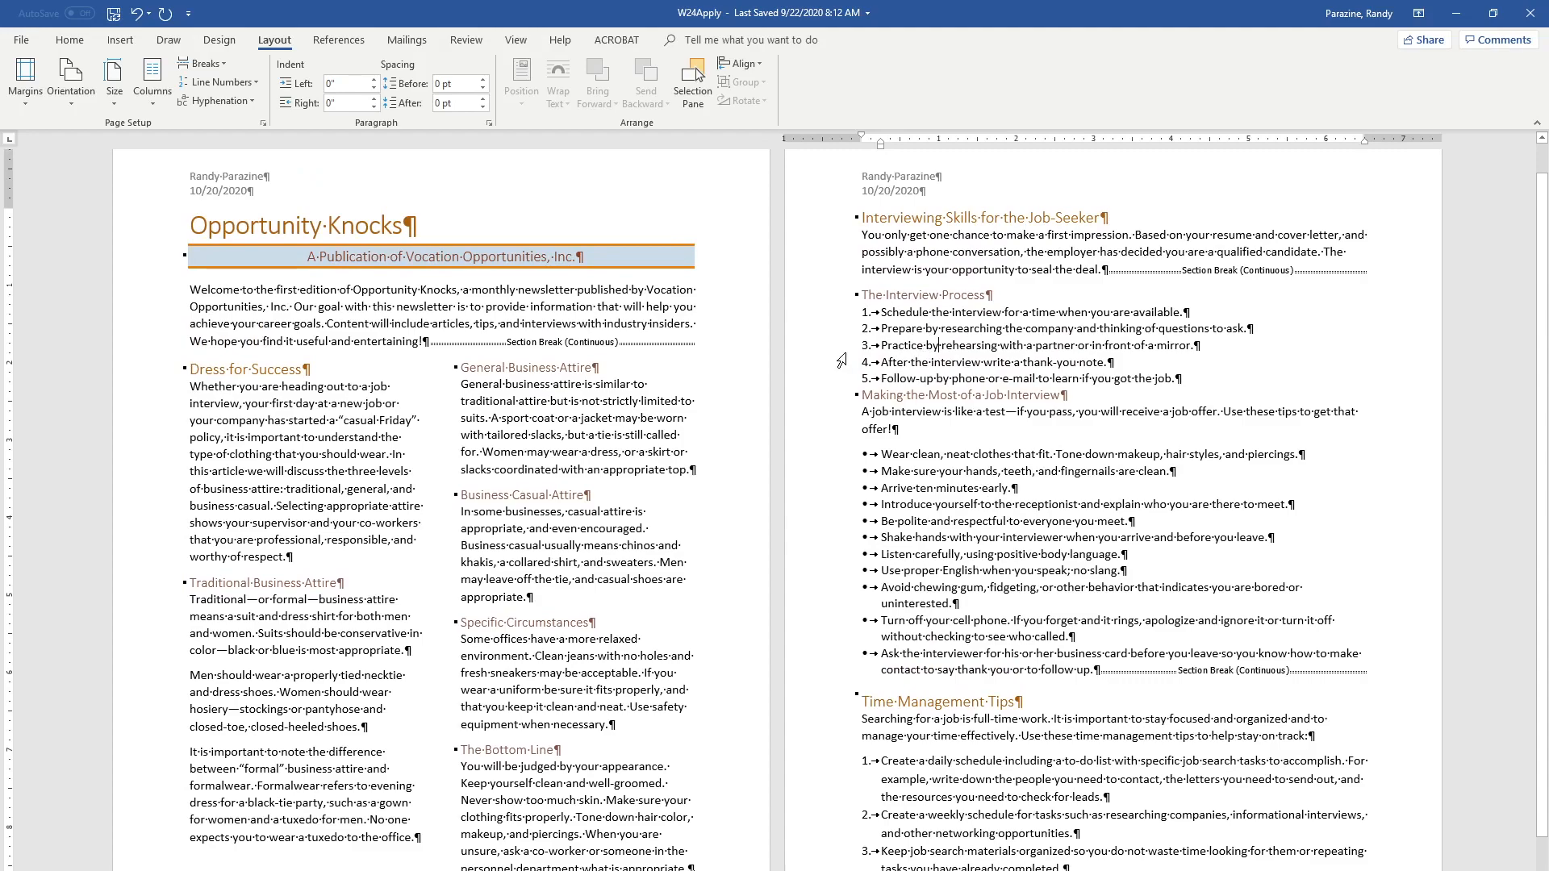
{"action": "left_click", "coordinate": [152, 90]}
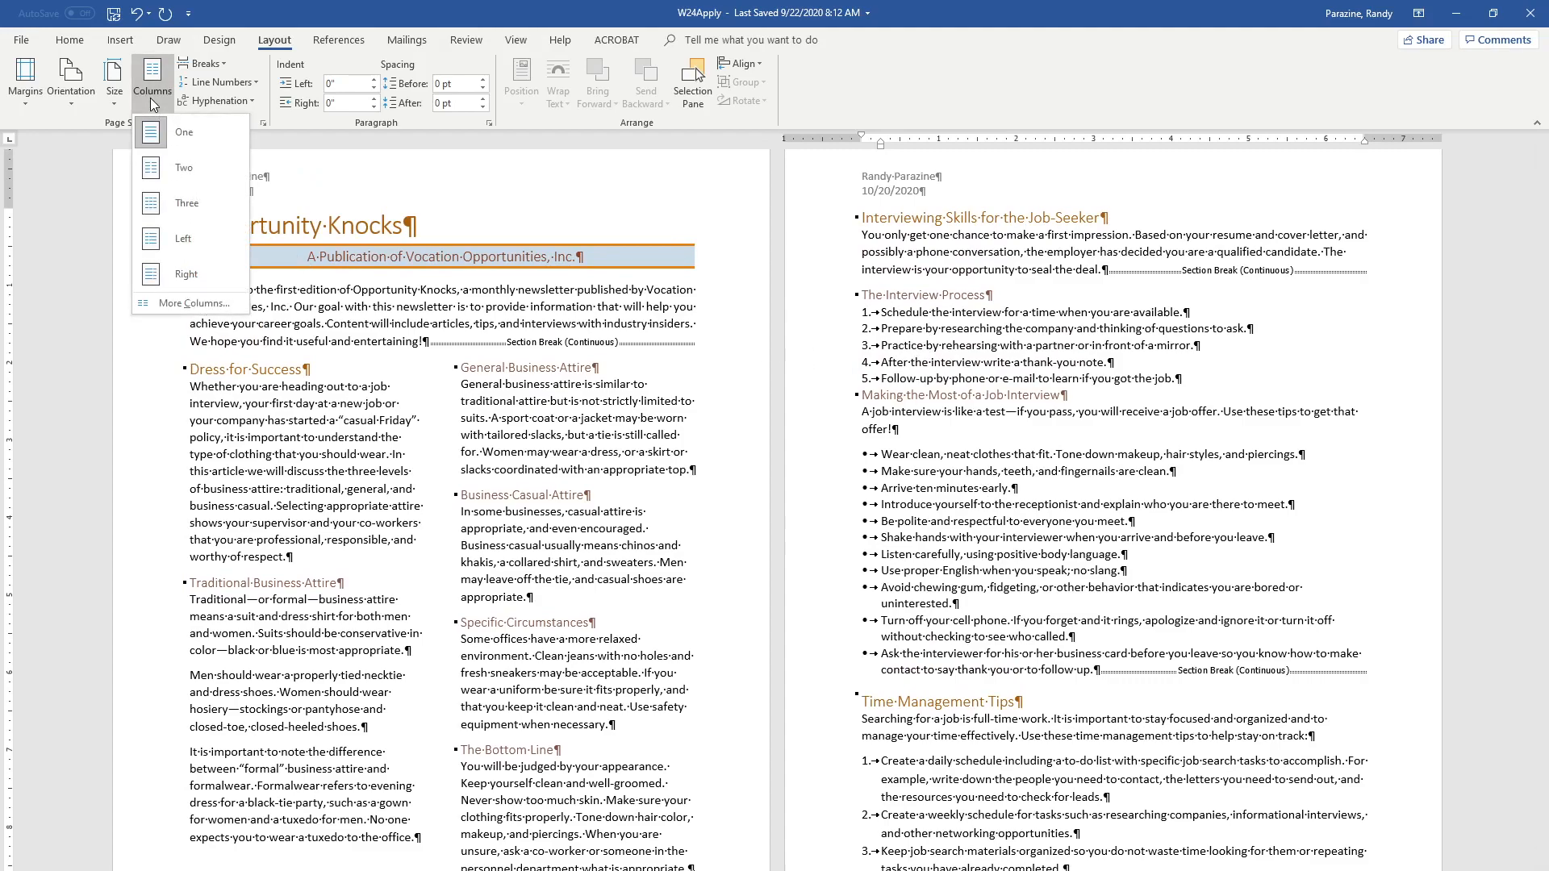
{"action": "left_click", "coordinate": [157, 242]}
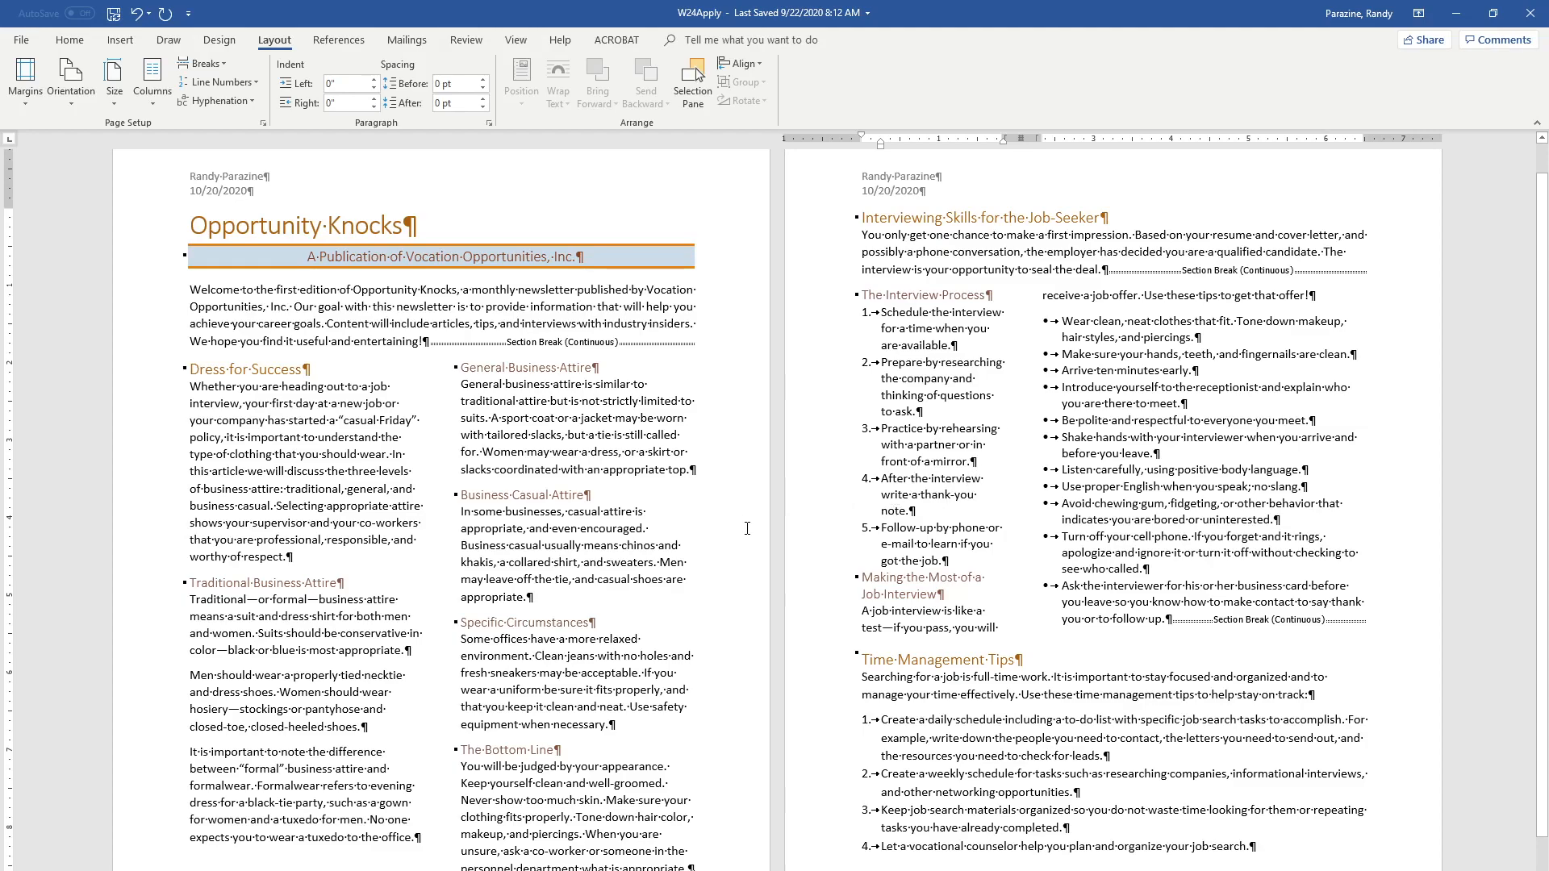
Insert a column break before the "Making the Most of a Job Interview" heading
{"action": "left_click", "coordinate": [862, 580]}
{"action": "left_click", "coordinate": [216, 63]}
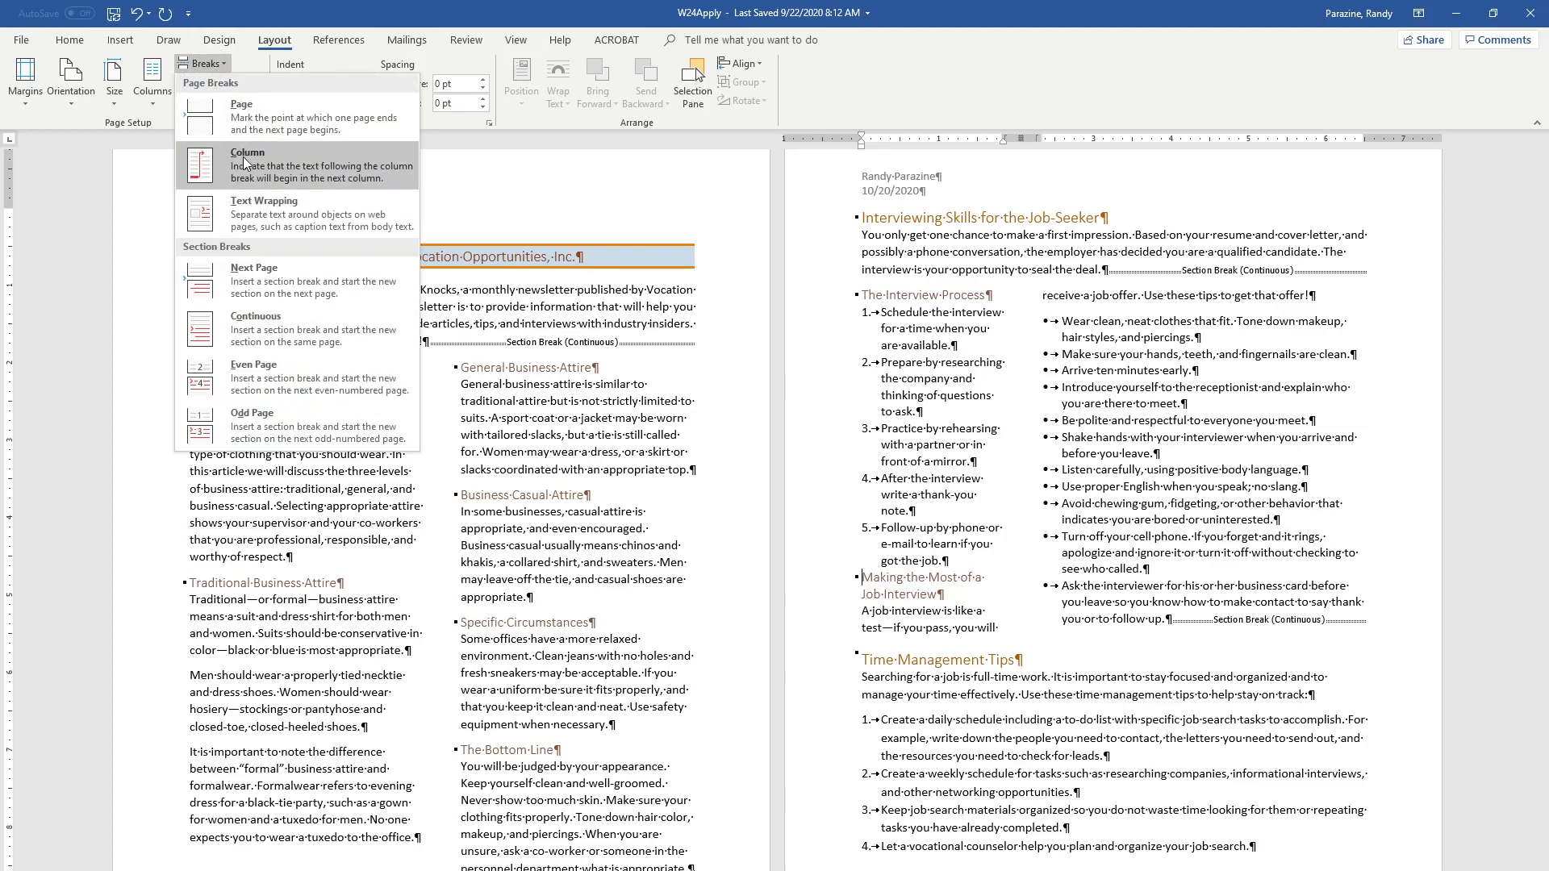
{"action": "left_click", "coordinate": [245, 162]}
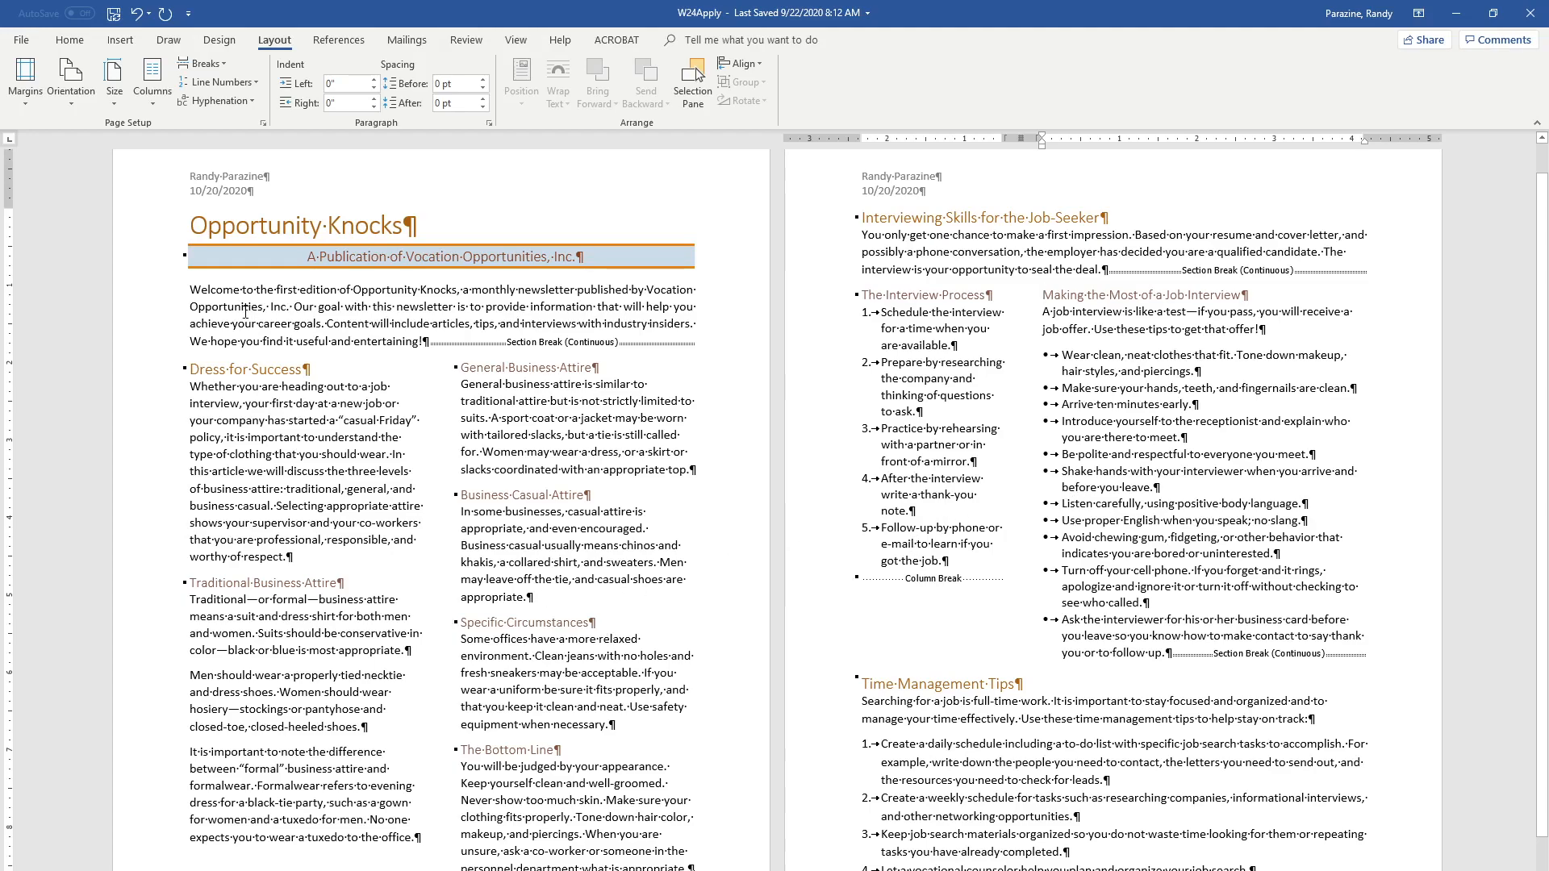
Add a dropped drop cap spanning five lines to the first paragraph under "Dress for Success"
{"action": "left_click", "coordinate": [285, 438]}
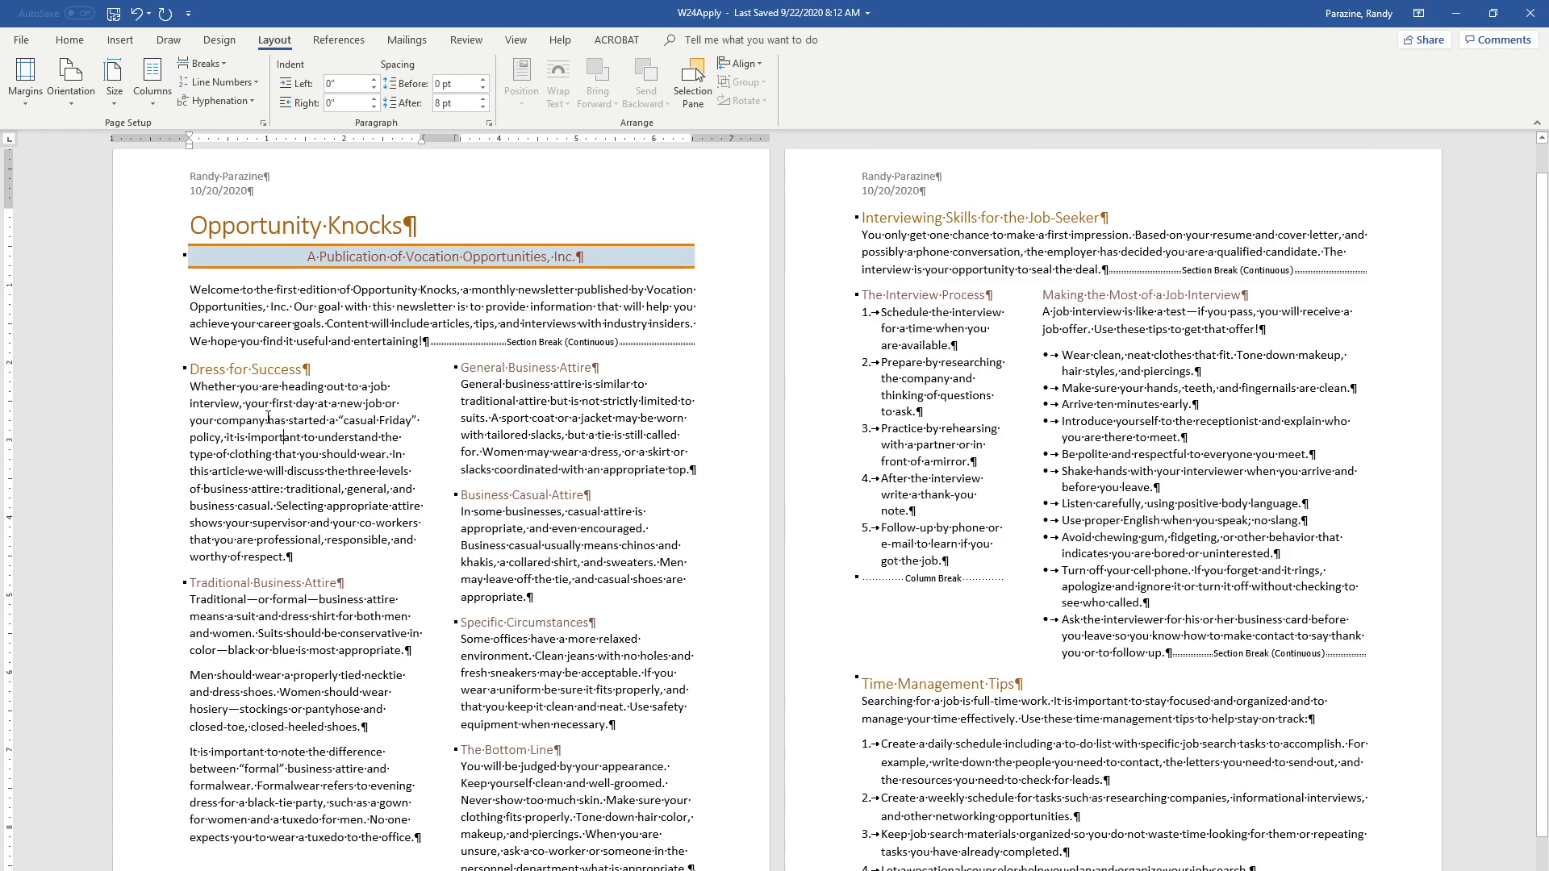
{"action": "left_click", "coordinate": [134, 42]}
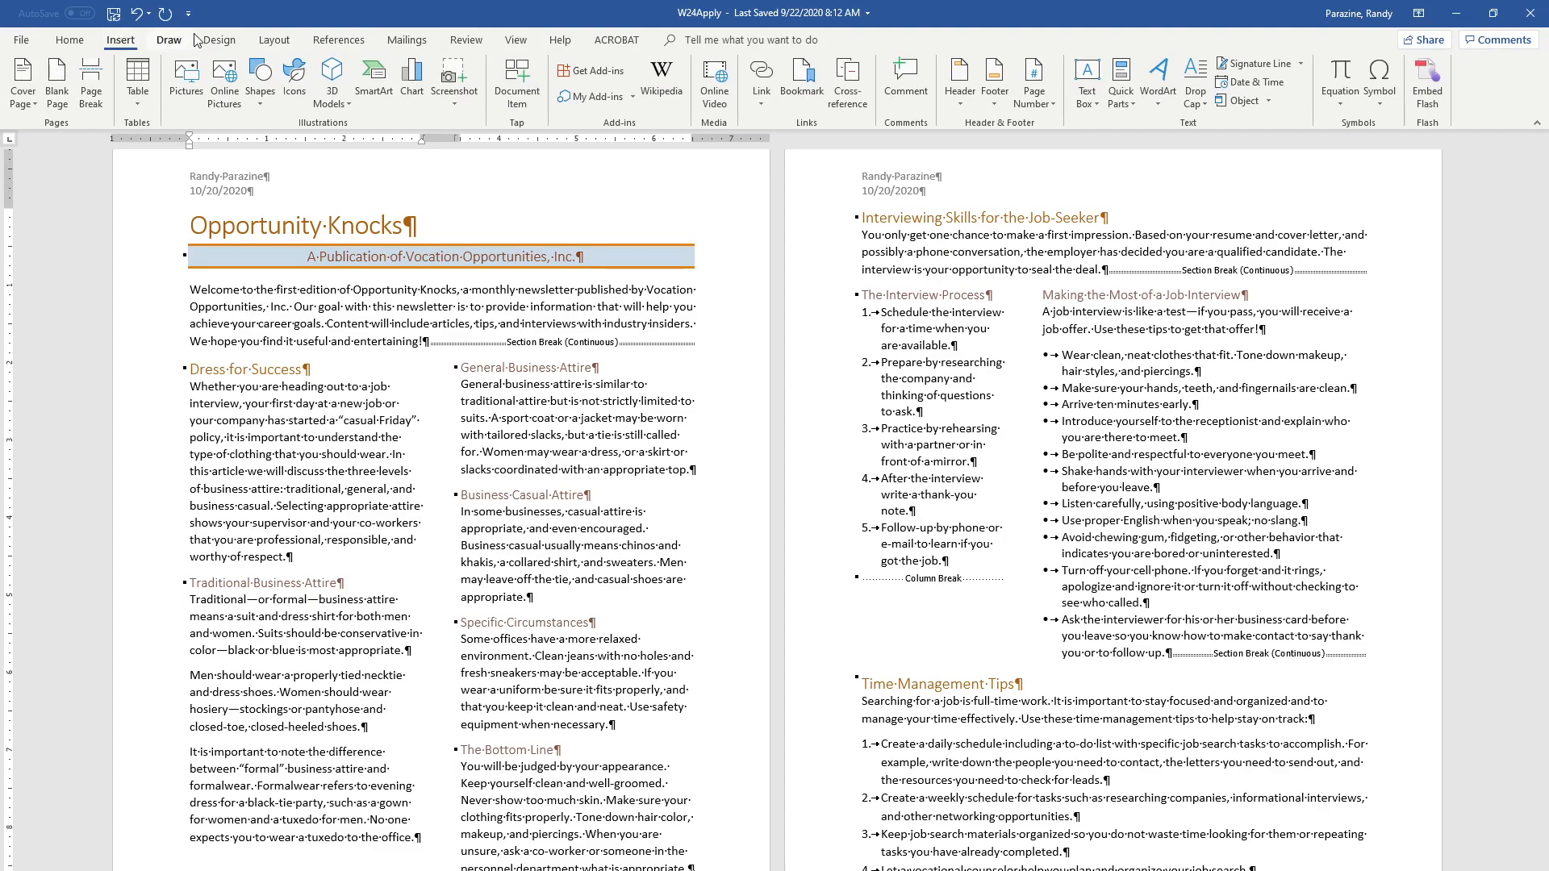
{"action": "left_click", "coordinate": [1207, 96]}
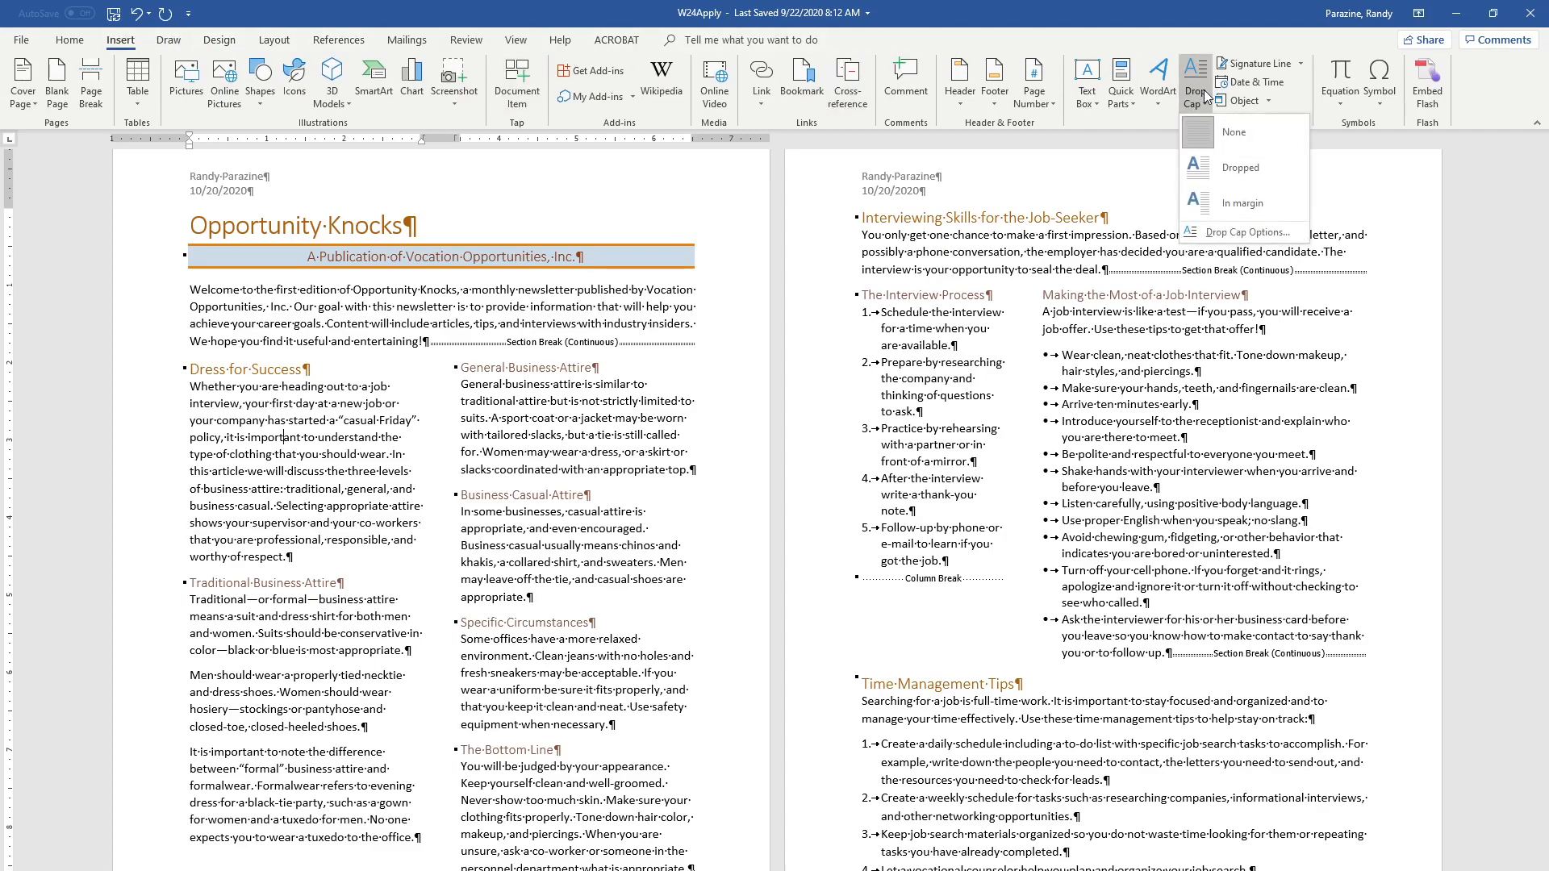
{"action": "left_click", "coordinate": [1211, 234]}
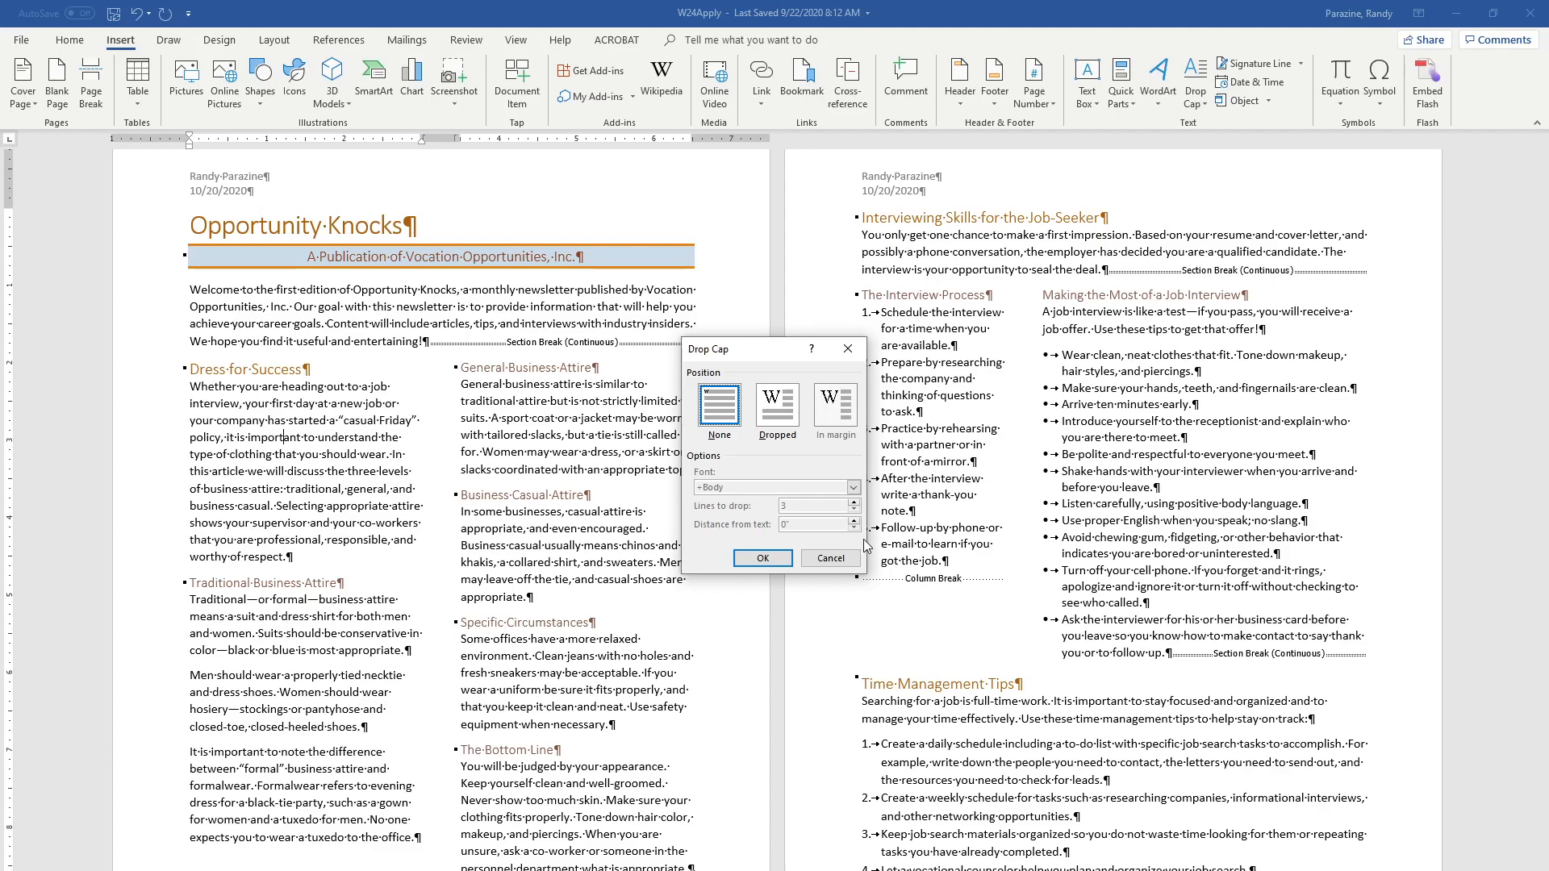
{"action": "left_click", "coordinate": [780, 409]}
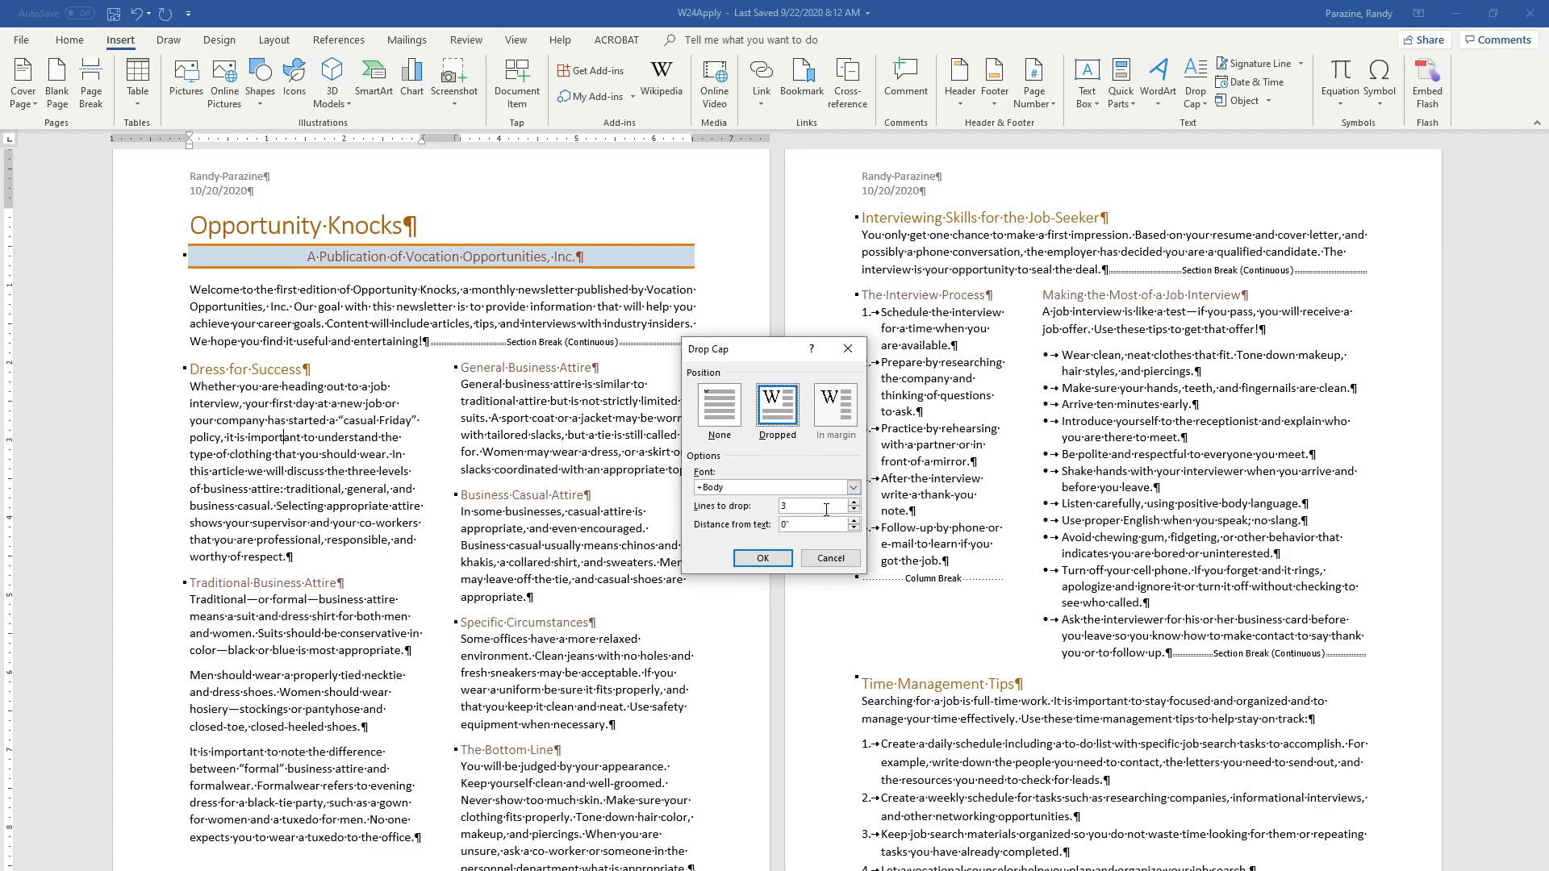
{"action": "left_click", "coordinate": [855, 502]}
{"action": "left_click", "coordinate": [854, 502]}
{"action": "left_click", "coordinate": [779, 556]}
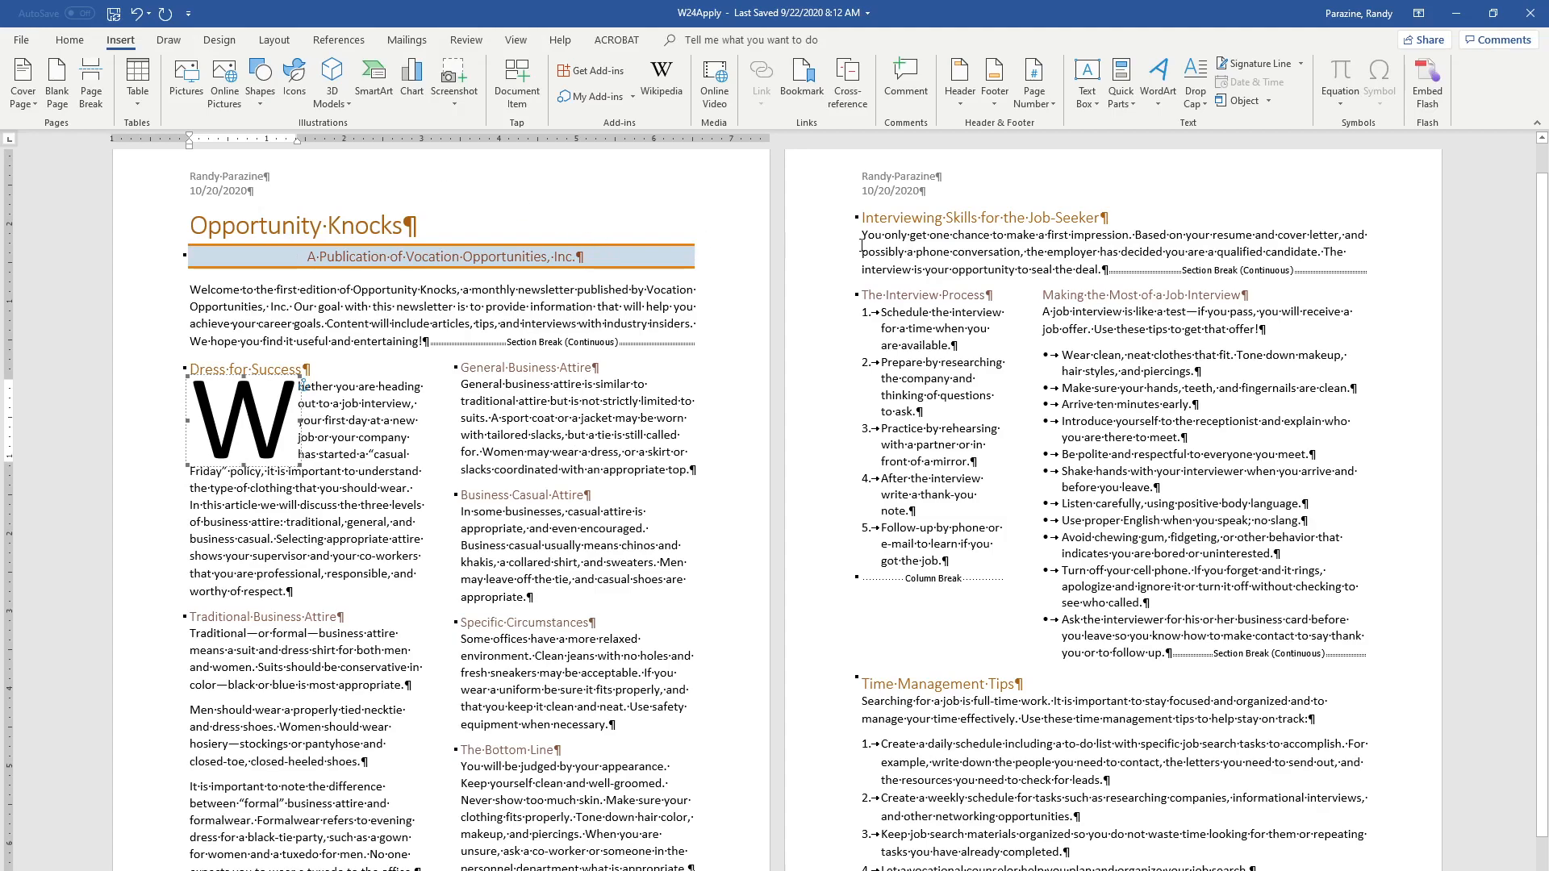
Add a default dropped drop cap to the paragraph under "Interviewing Skills for the Job-Seeker"
{"action": "left_click", "coordinate": [935, 252]}
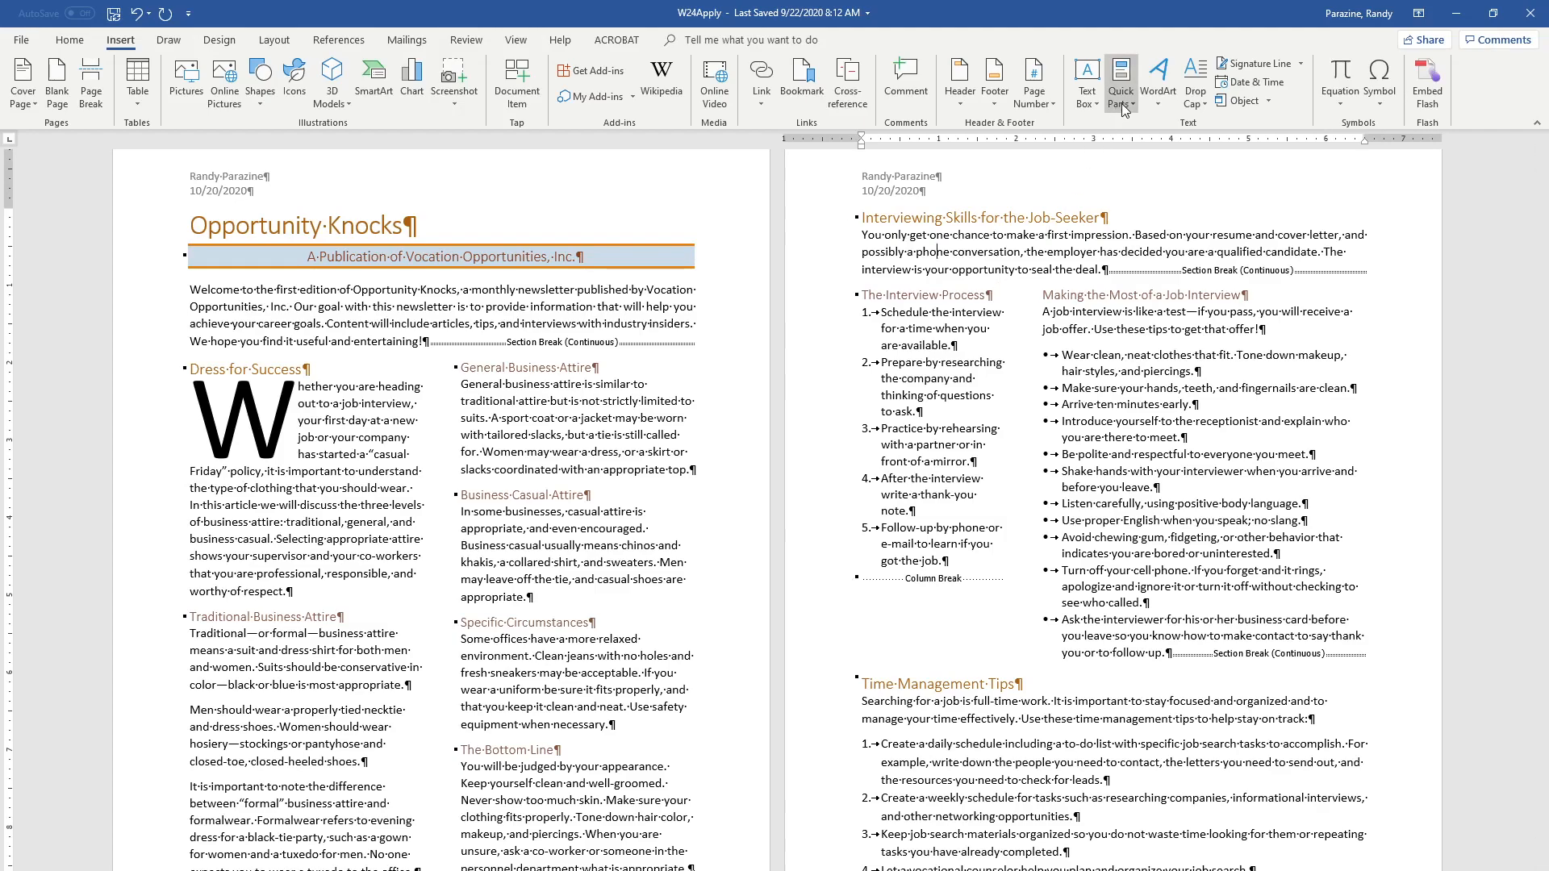
{"action": "left_click", "coordinate": [1195, 93]}
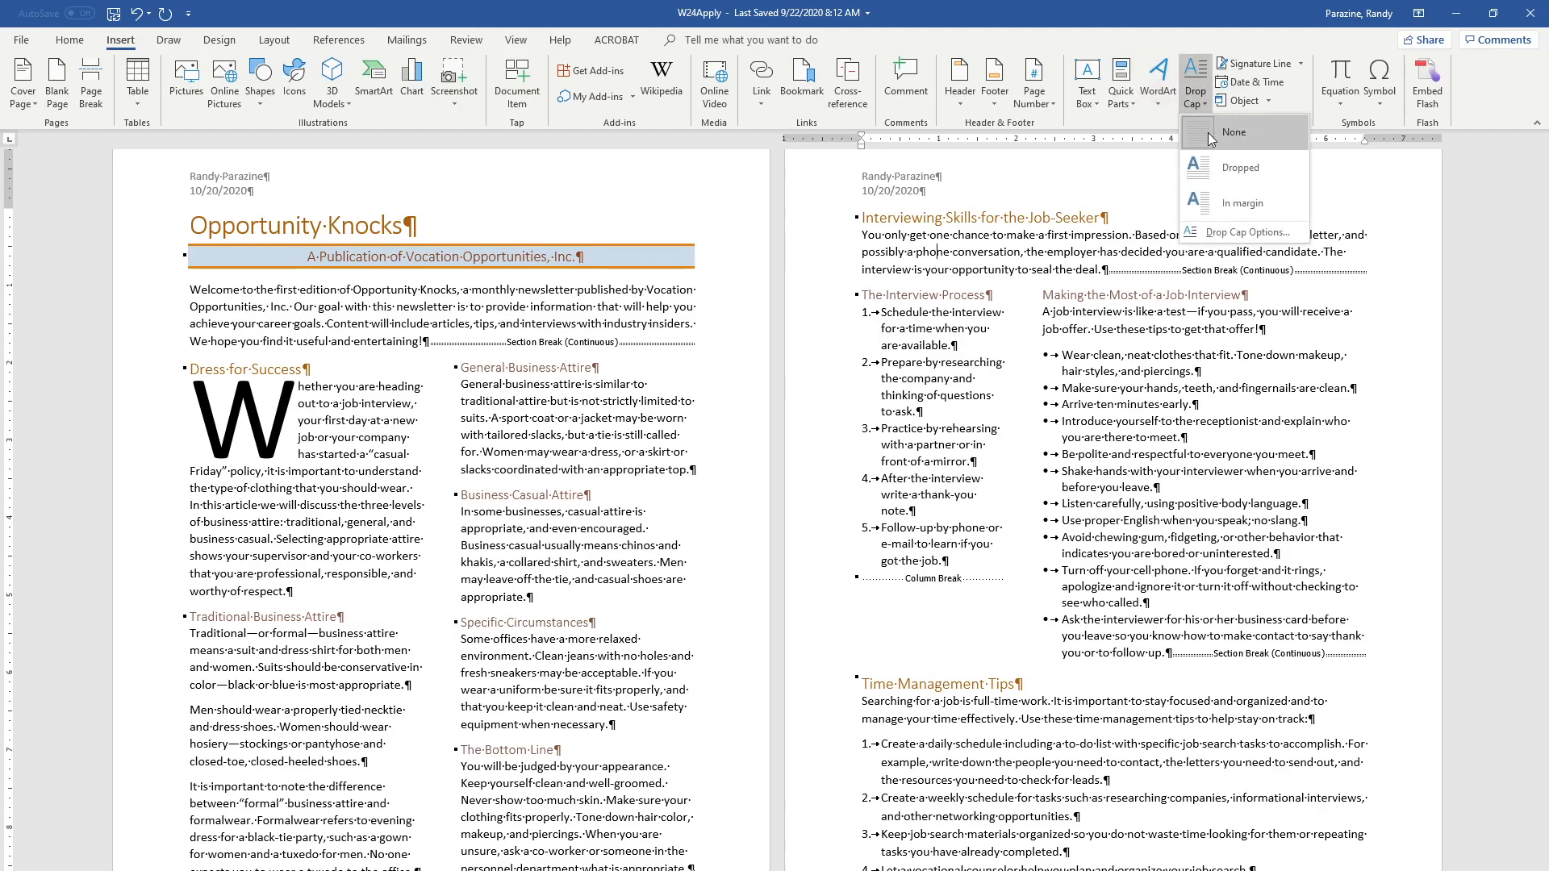
{"action": "left_click", "coordinate": [1220, 169]}
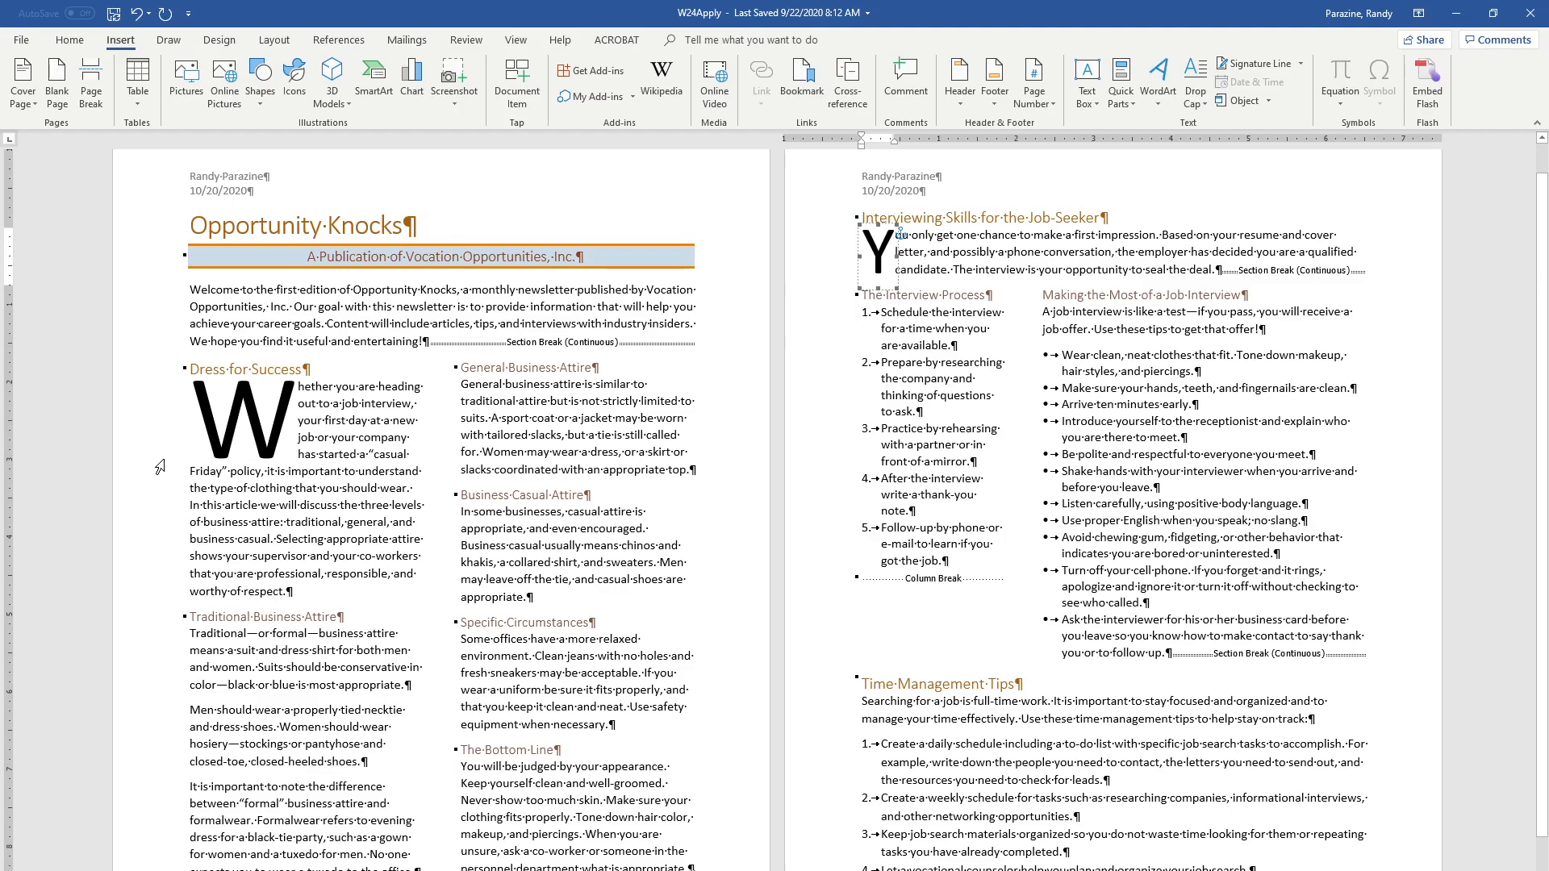
Set a 1½ pt dark orange shadow paragraph border for "The Bottom Line" heading and its text
{"action": "scroll", "coordinate": [4, 486], "scroll_direction": "down", "scroll_amount": 2}
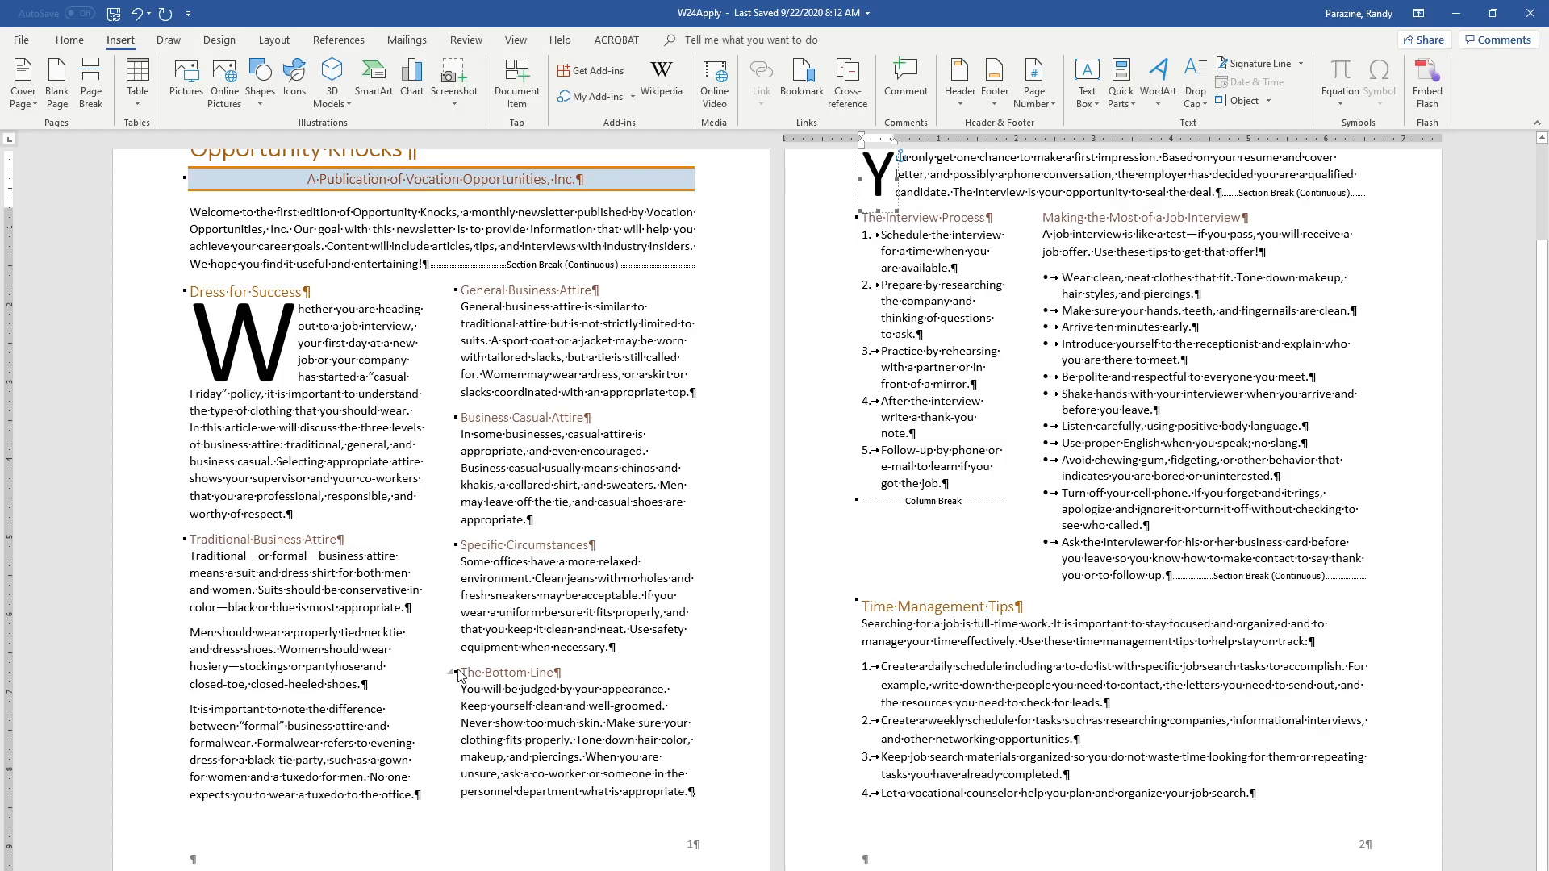
{"action": "left_click_drag", "start_coordinate": [461, 670], "coordinate": [695, 783]}
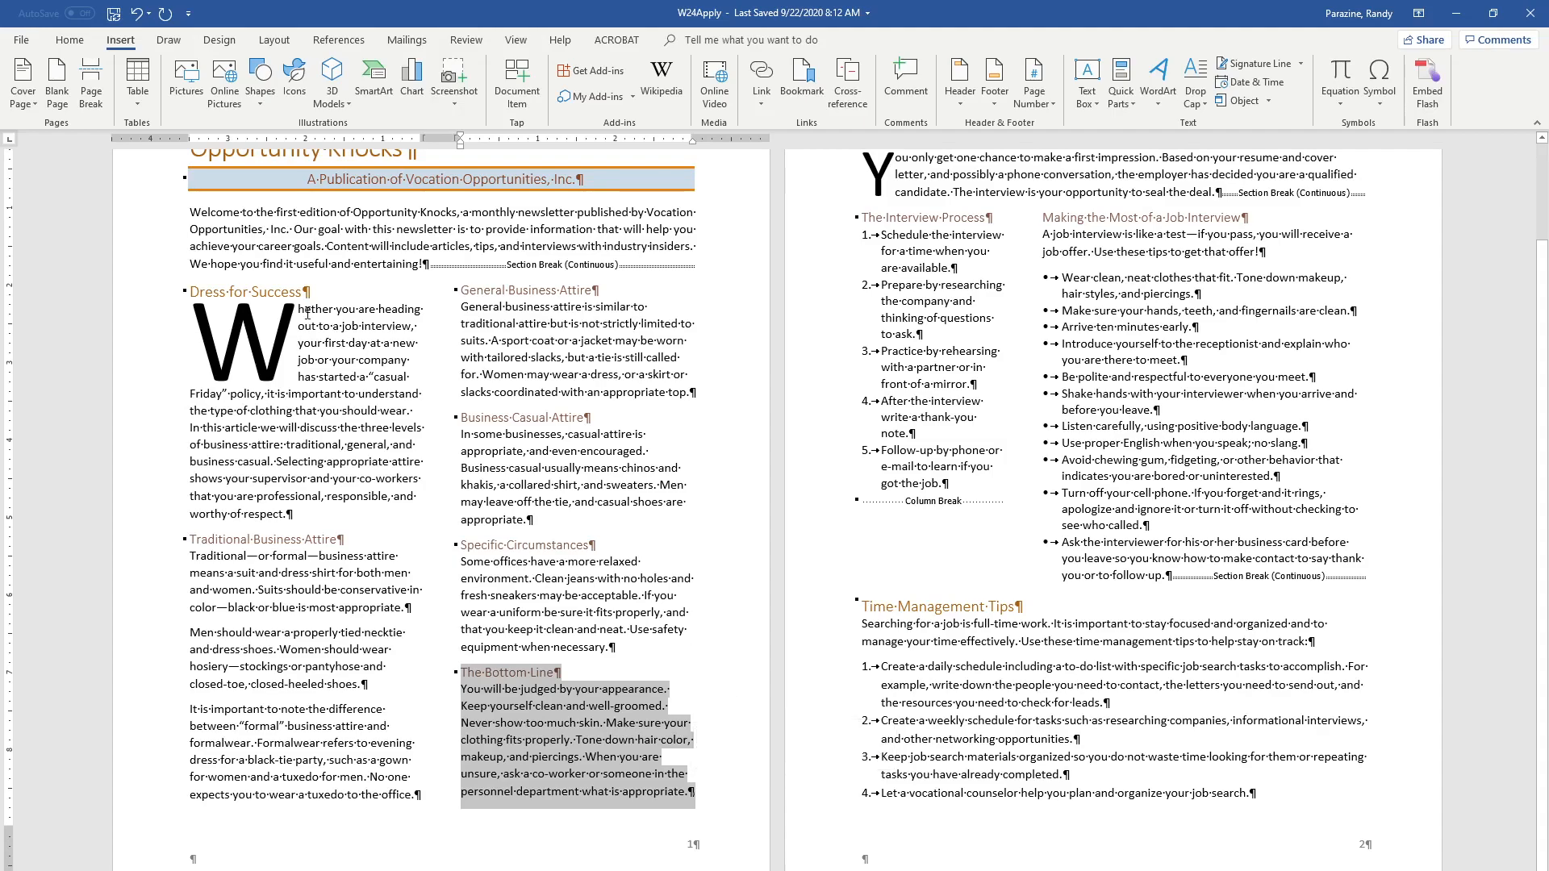
{"action": "left_click", "coordinate": [219, 39]}
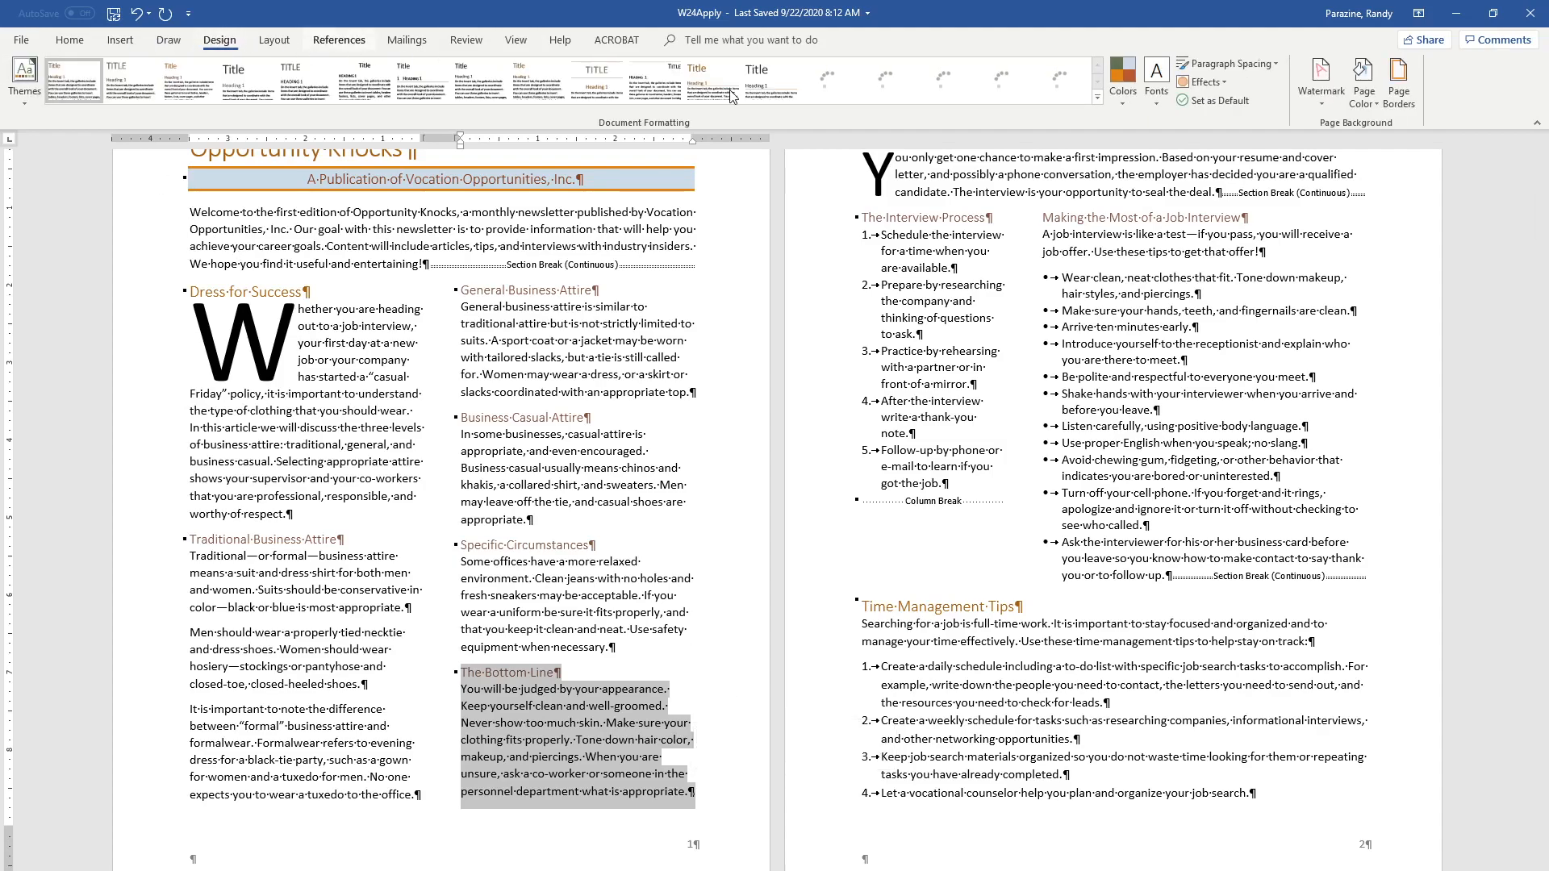
{"action": "left_click", "coordinate": [1398, 81]}
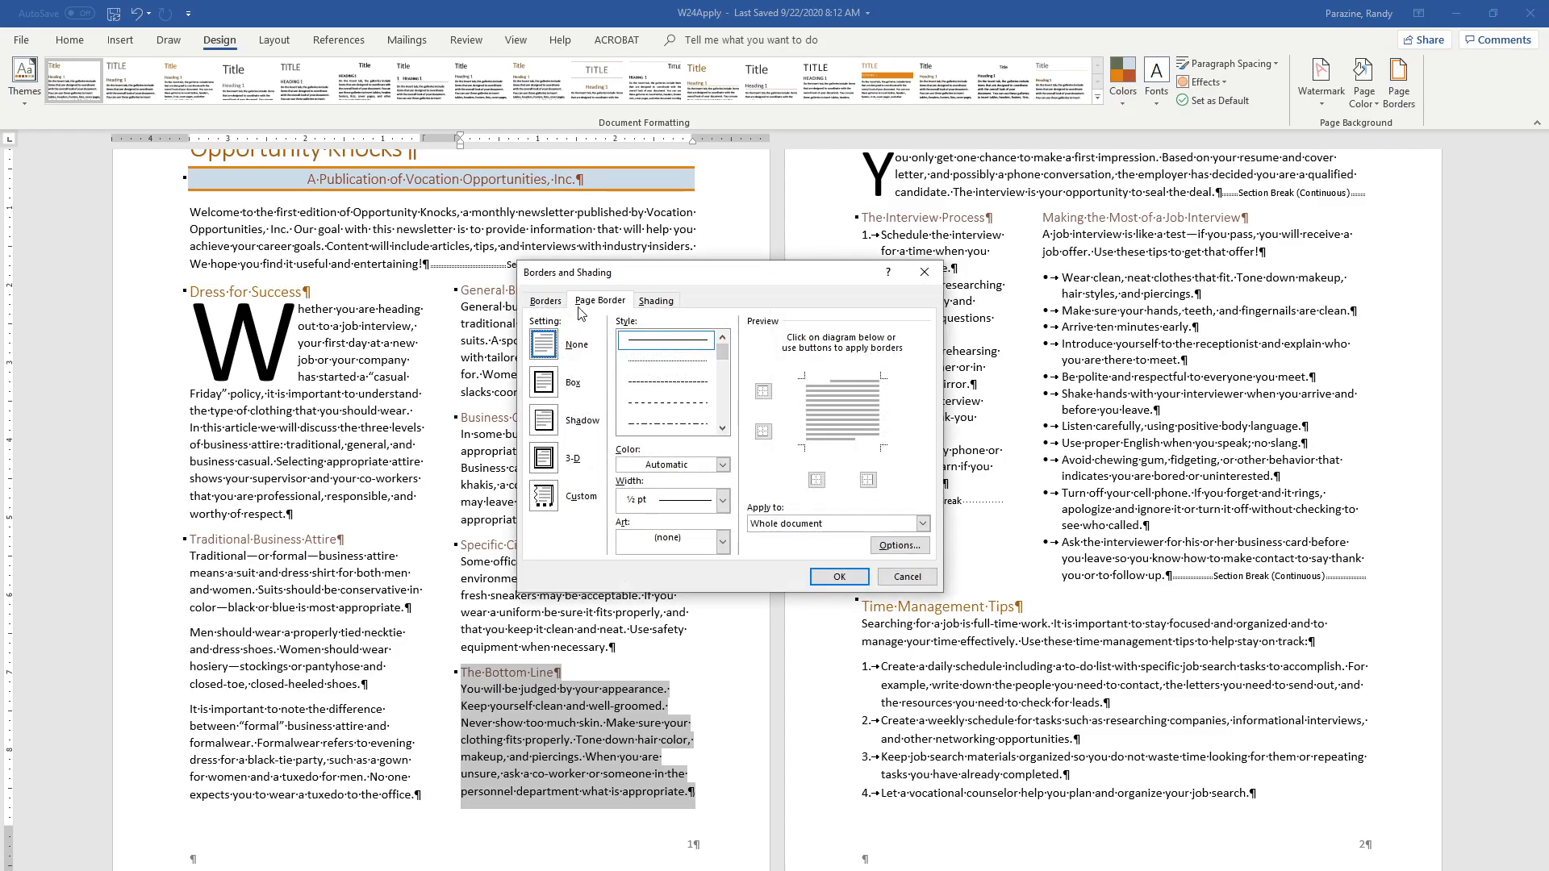
{"action": "left_click", "coordinate": [549, 300]}
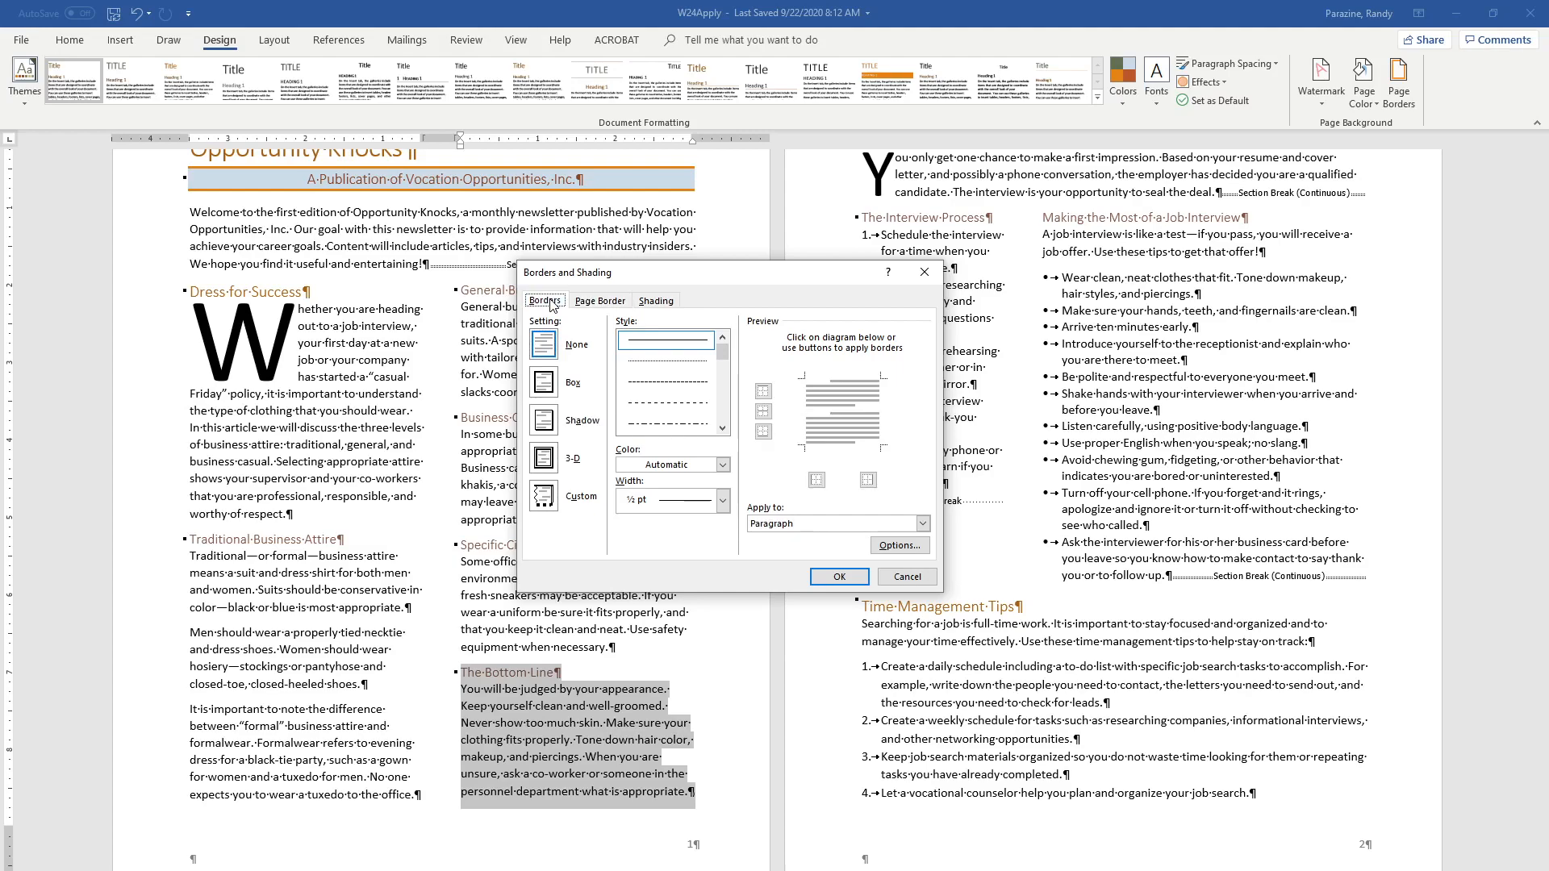
{"action": "left_click", "coordinate": [676, 503]}
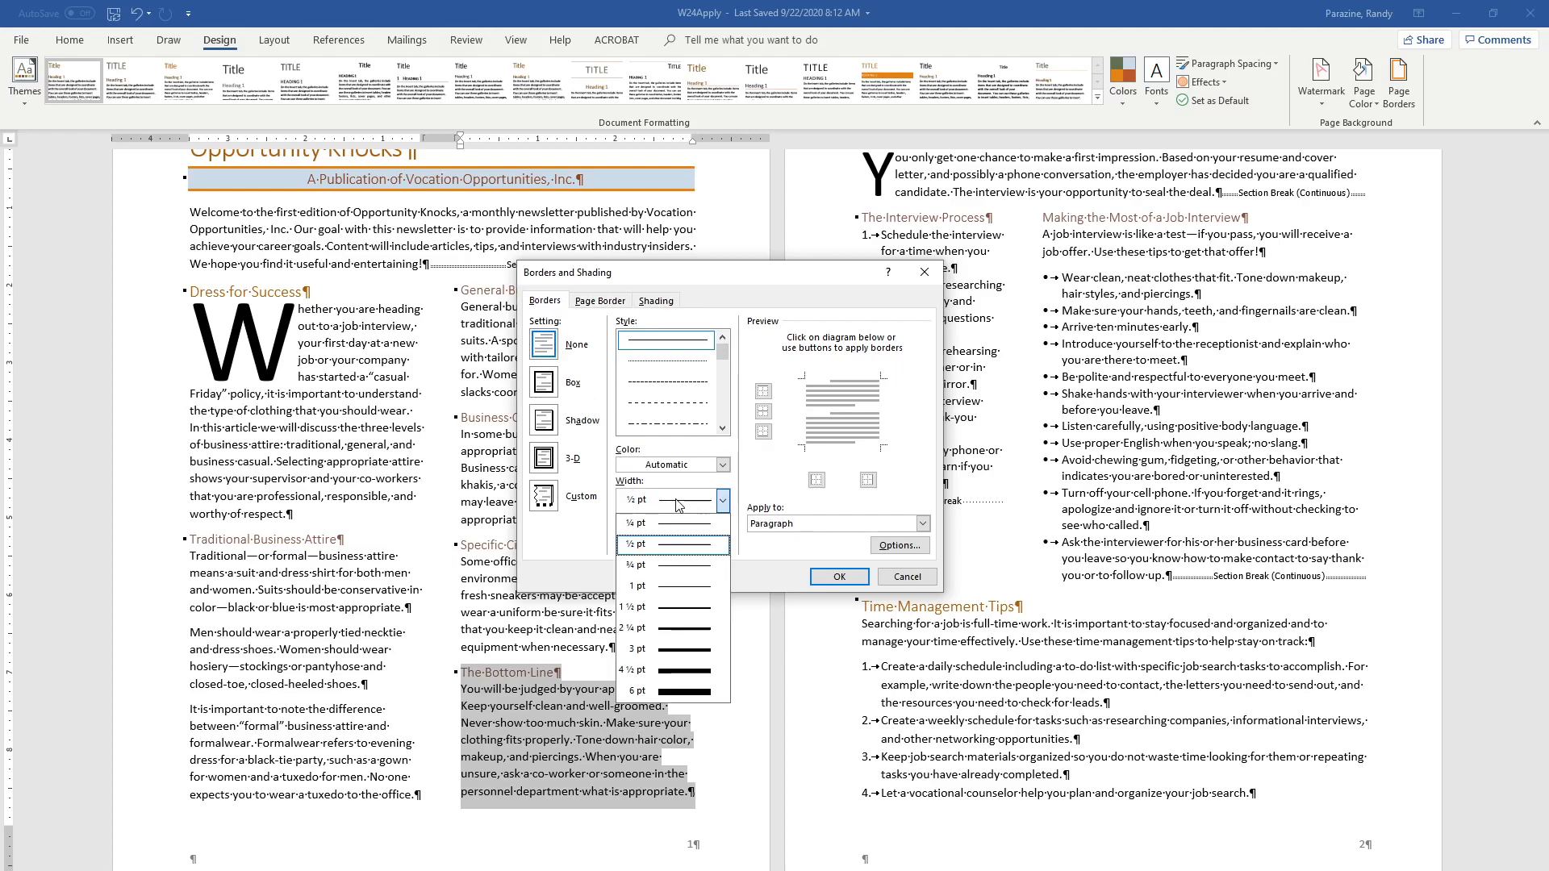
{"action": "left_click", "coordinate": [688, 608]}
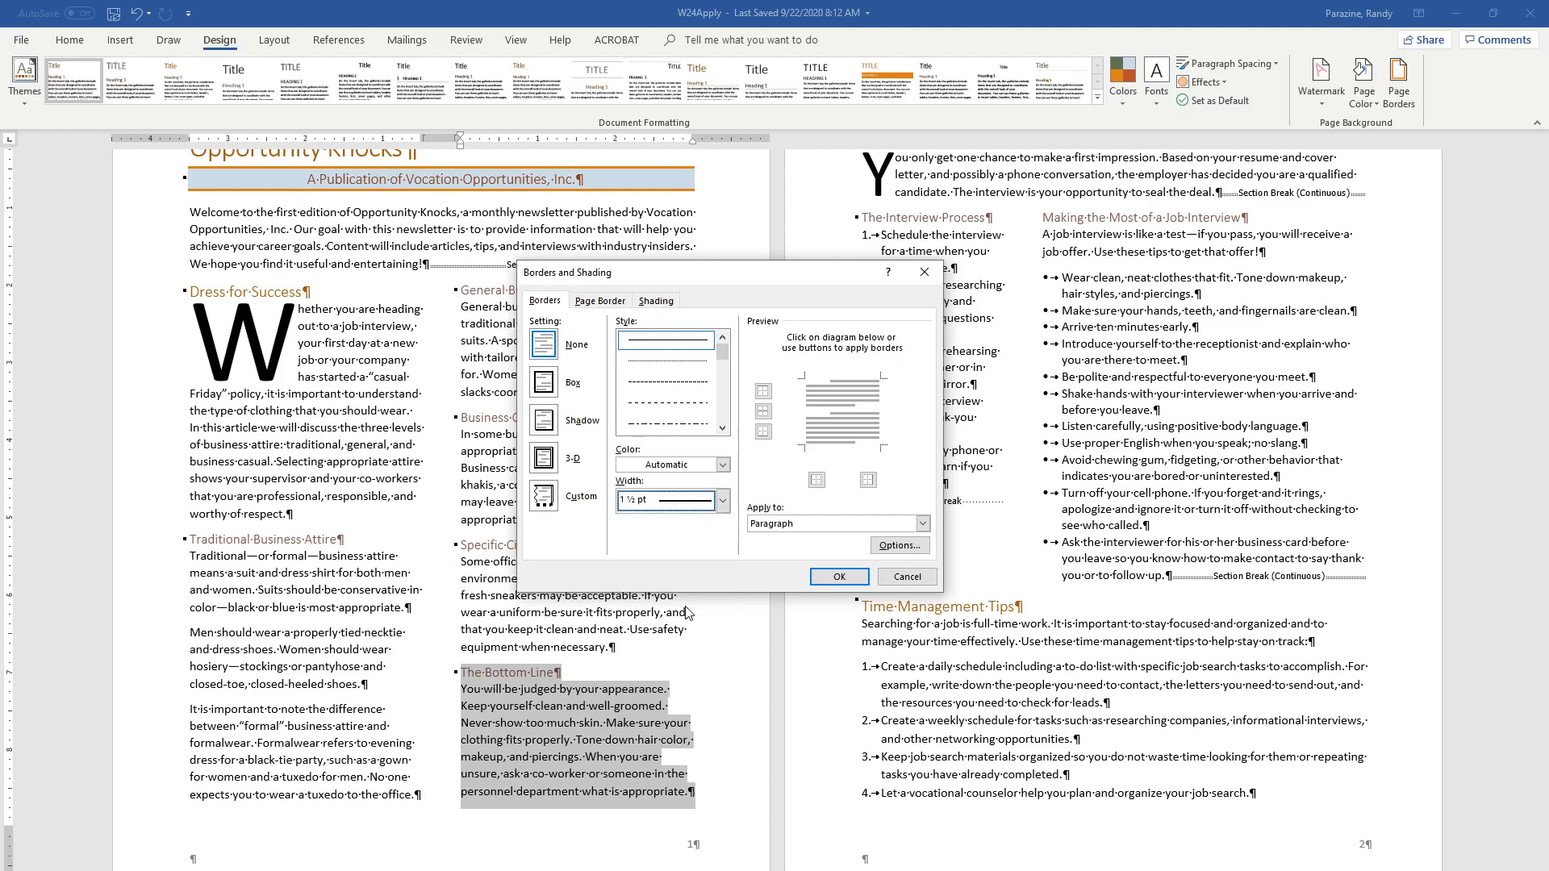
{"action": "left_click", "coordinate": [723, 465]}
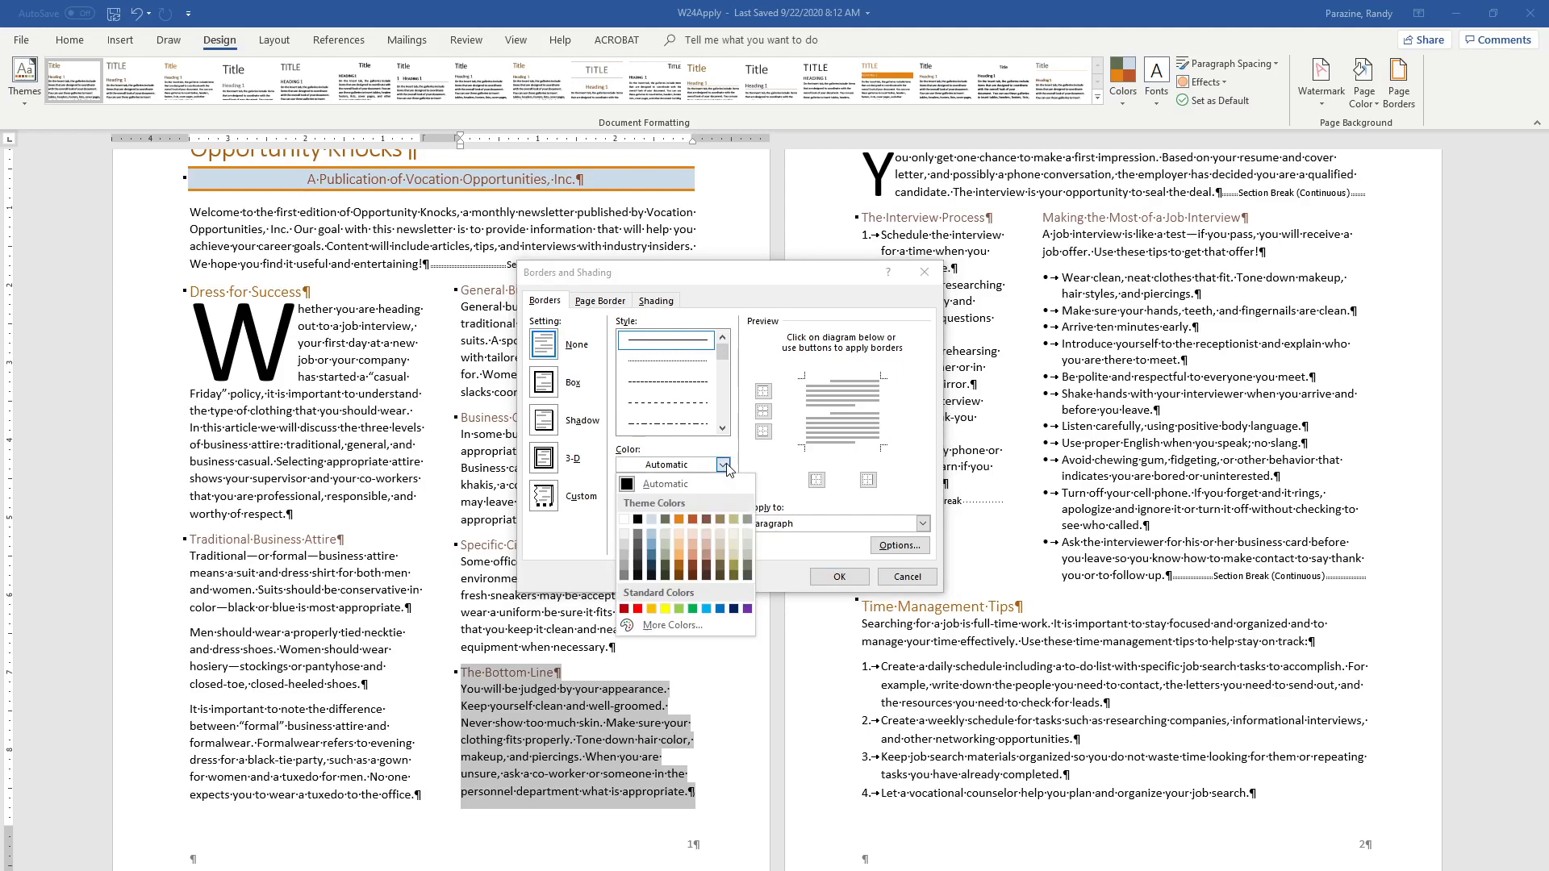
{"action": "left_click", "coordinate": [693, 520]}
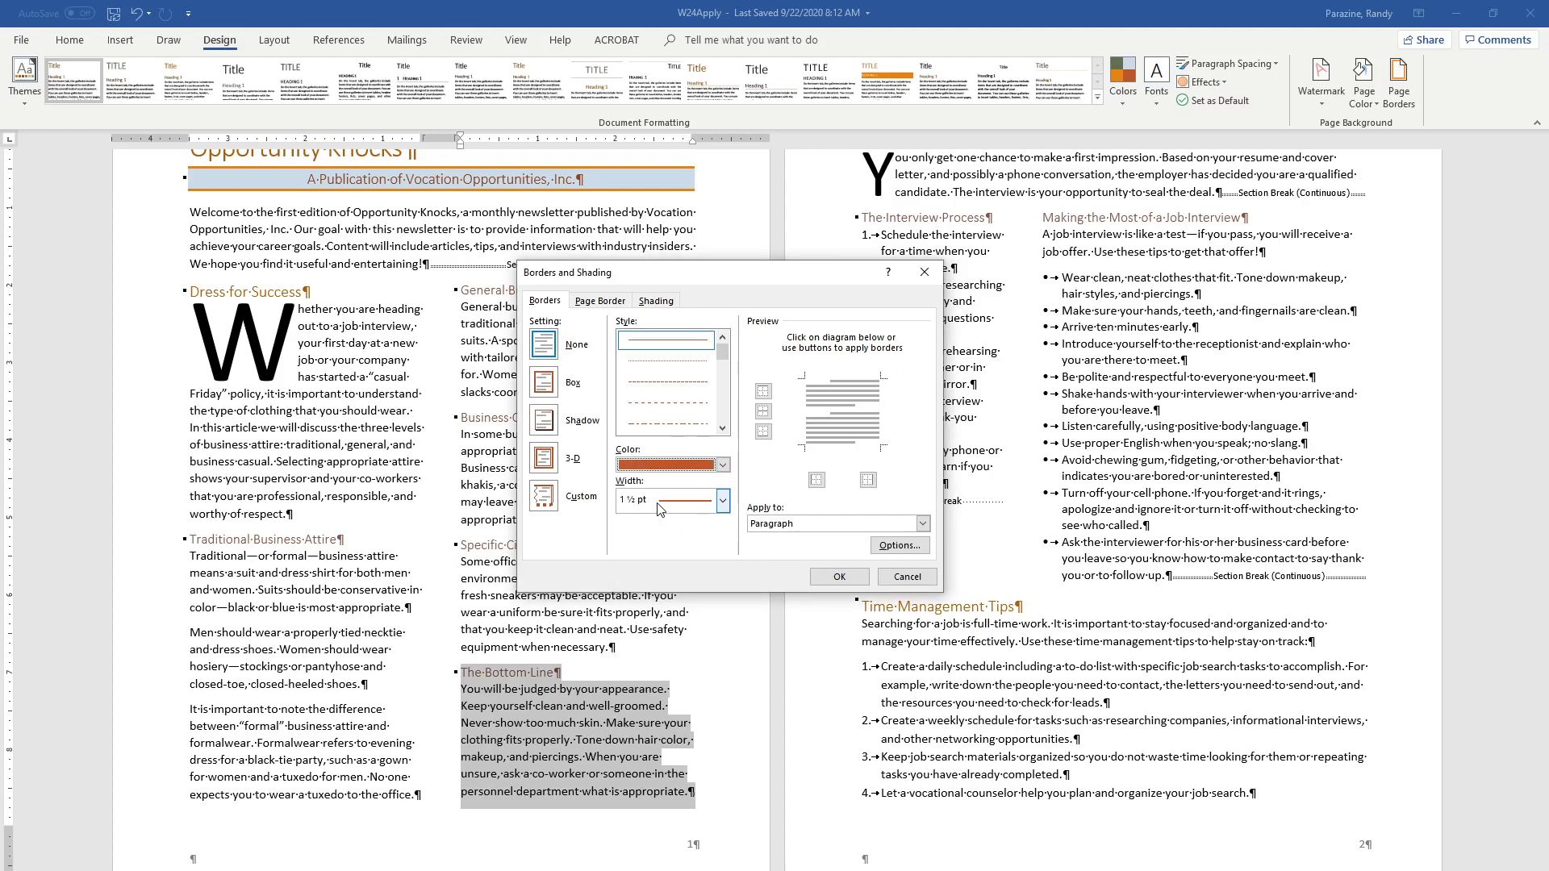
{"action": "left_click", "coordinate": [545, 423]}
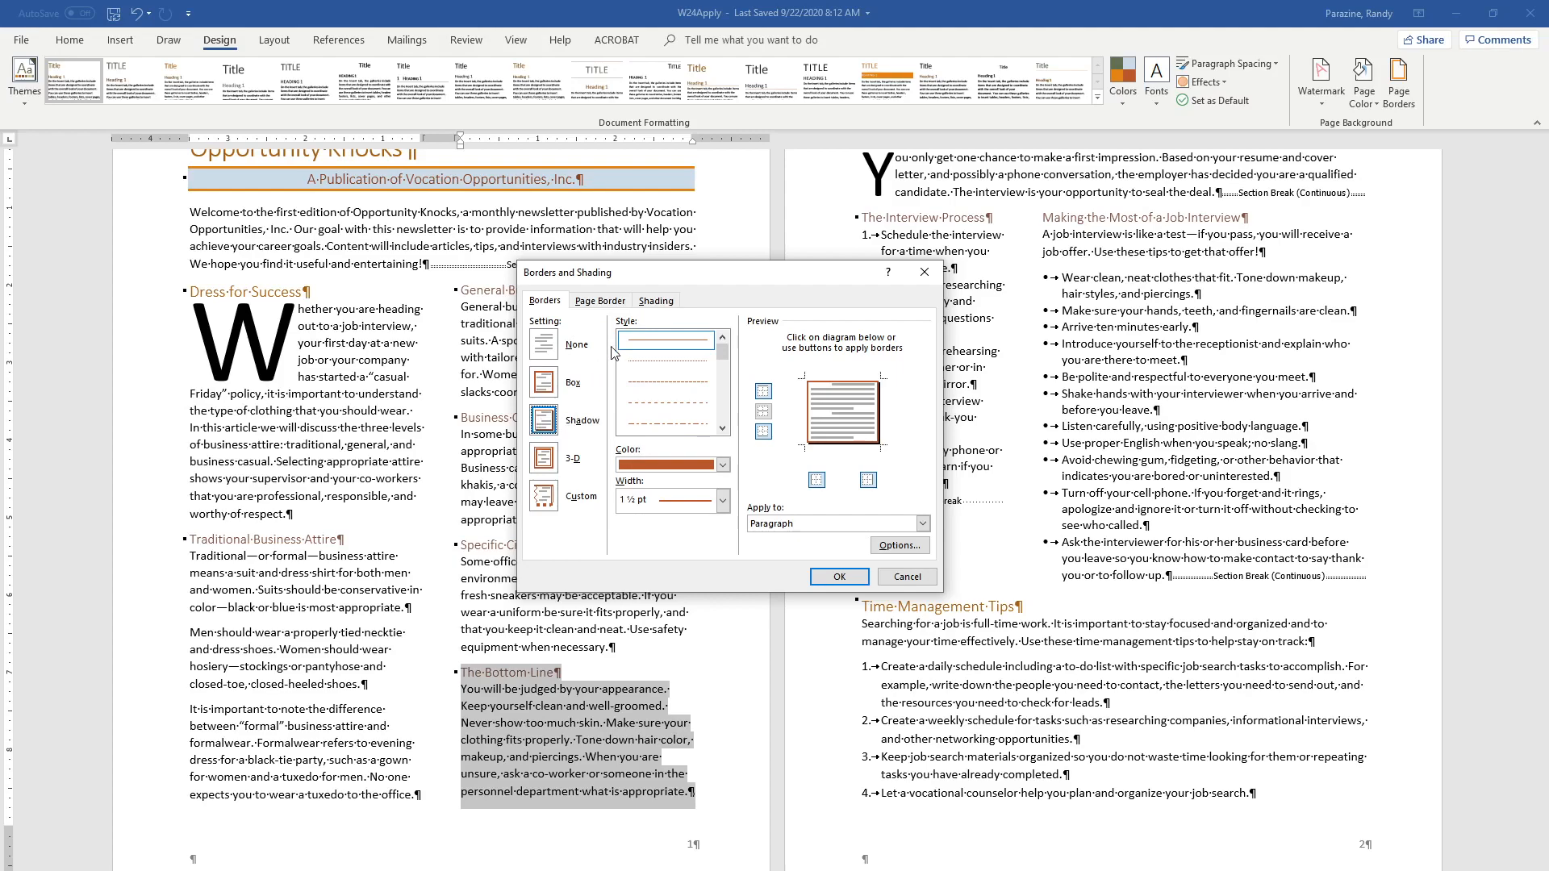
Fill "The Bottom Line" heading and text with Ice Blue, Background 2 shading and apply the formatting
{"action": "left_click", "coordinate": [653, 302]}
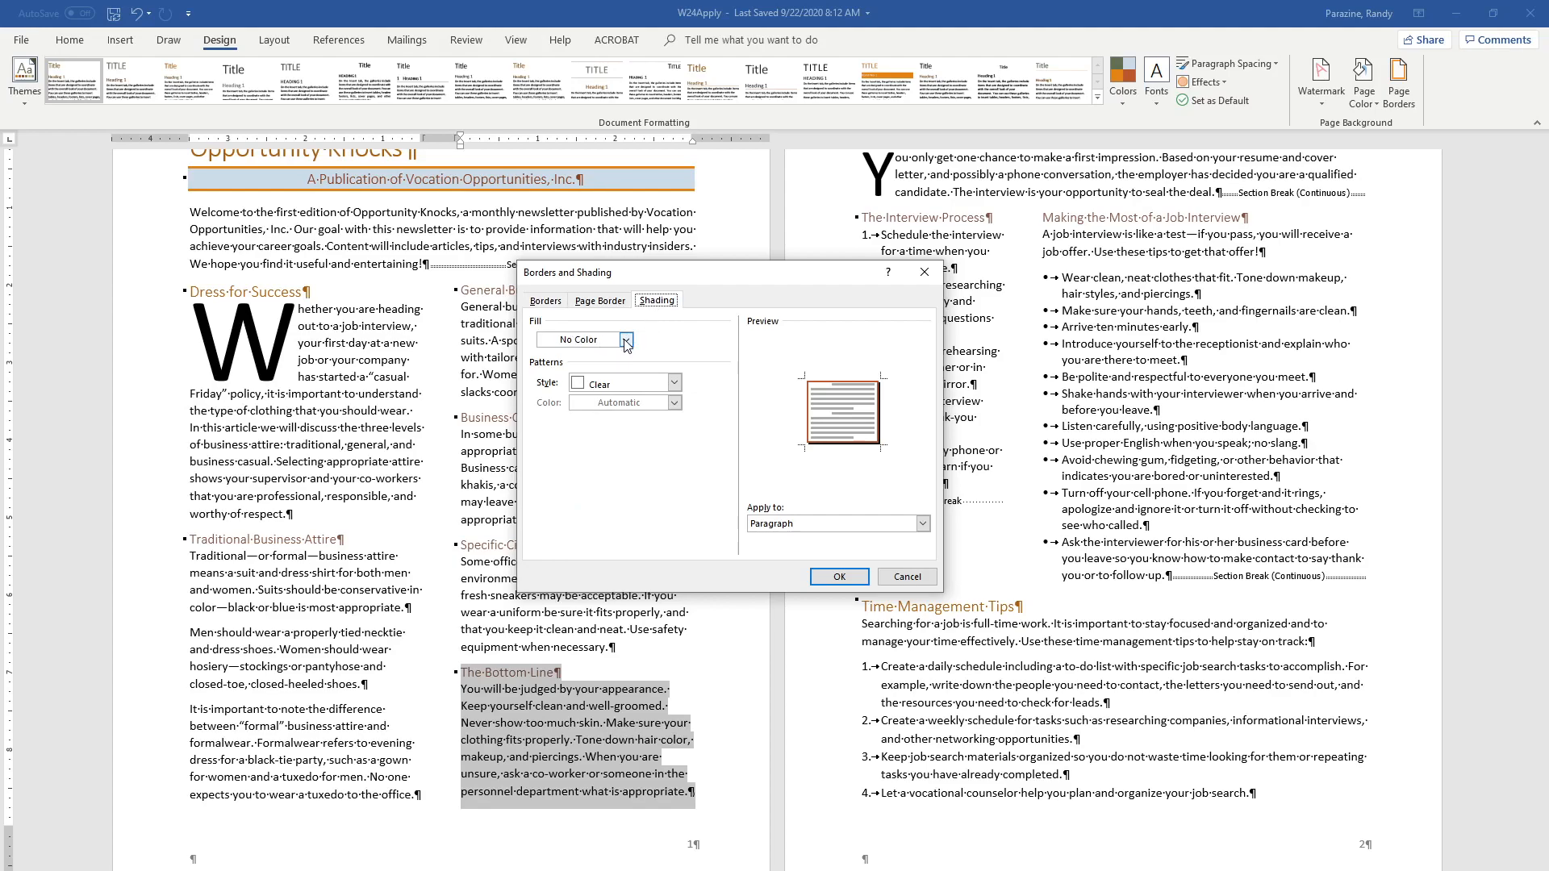
{"action": "left_click", "coordinate": [625, 340]}
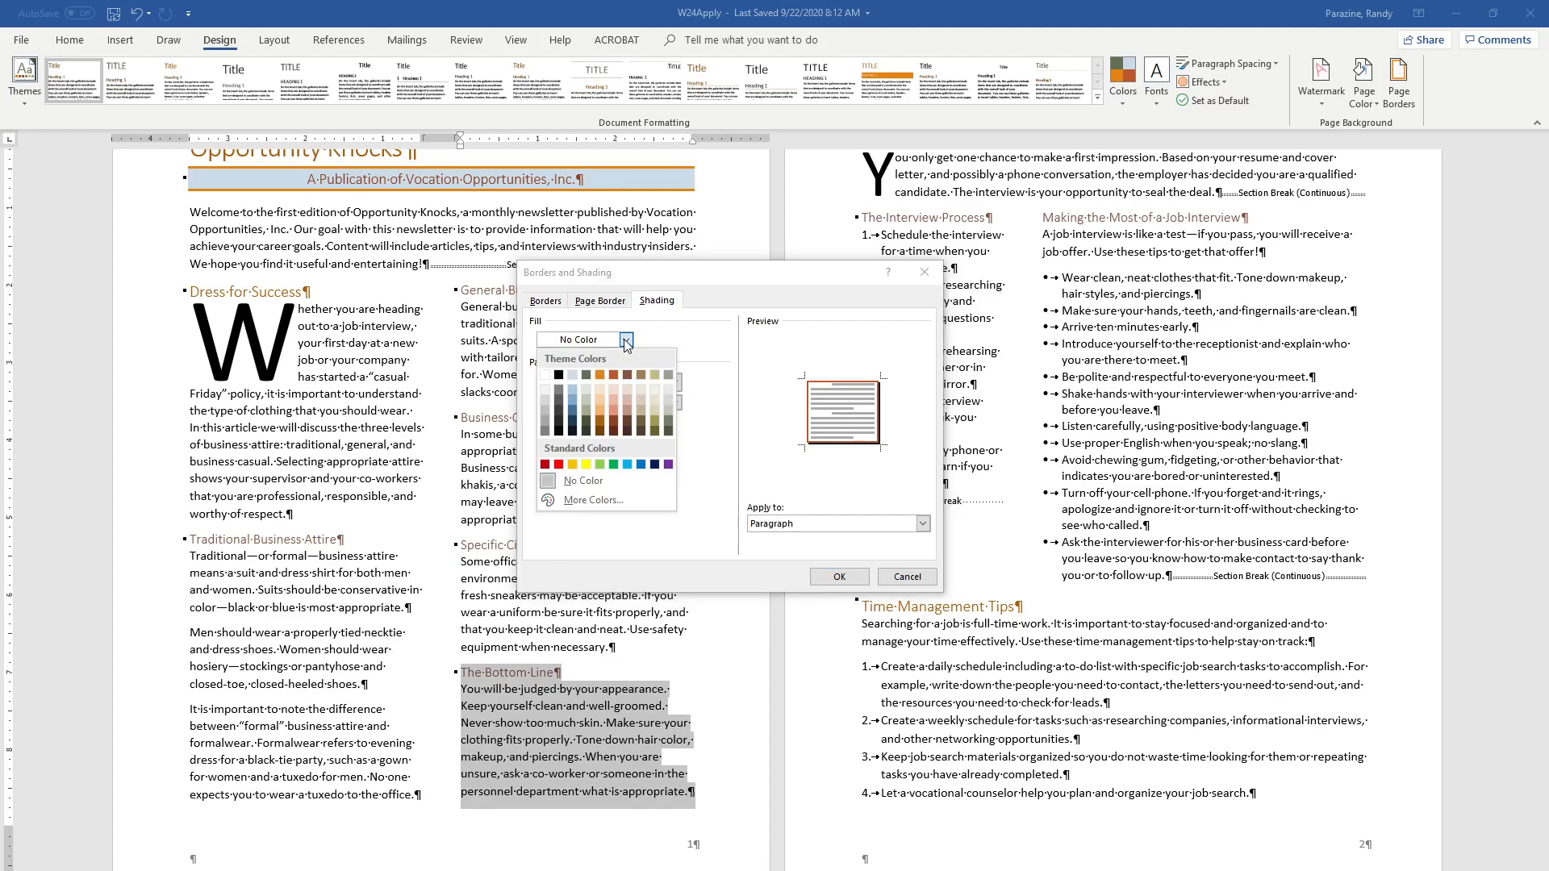
{"action": "left_click", "coordinate": [571, 375]}
{"action": "left_click", "coordinate": [834, 578]}
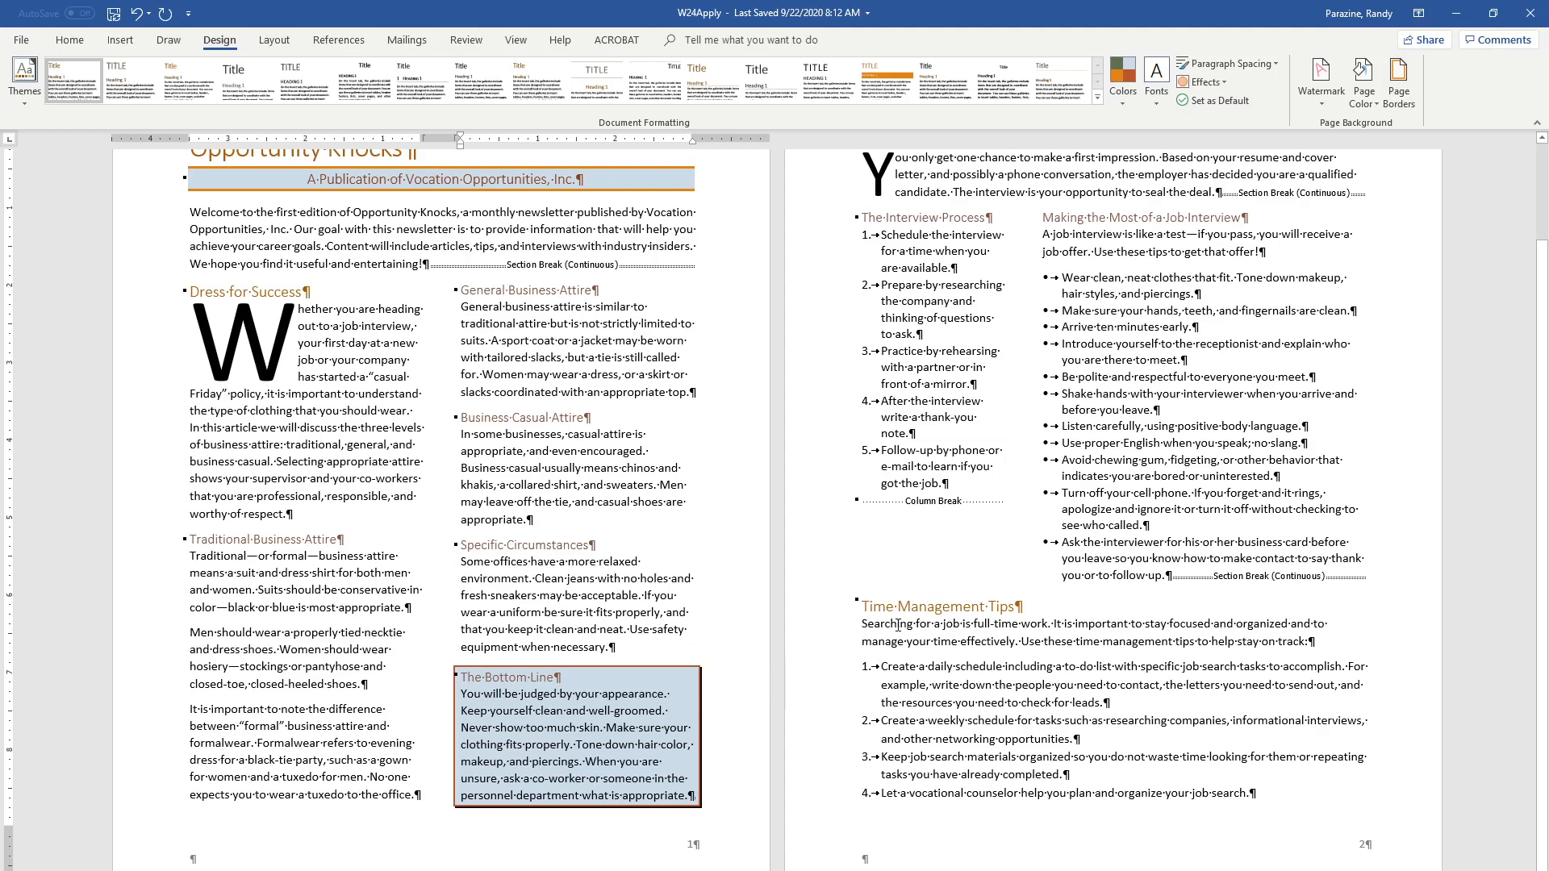
Set a 2¼ pt Olive Green, Text 2 box border for the "Time Management Tips" heading, paragraph and numbered list
{"action": "left_click_drag", "start_coordinate": [864, 606], "coordinate": [1256, 796]}
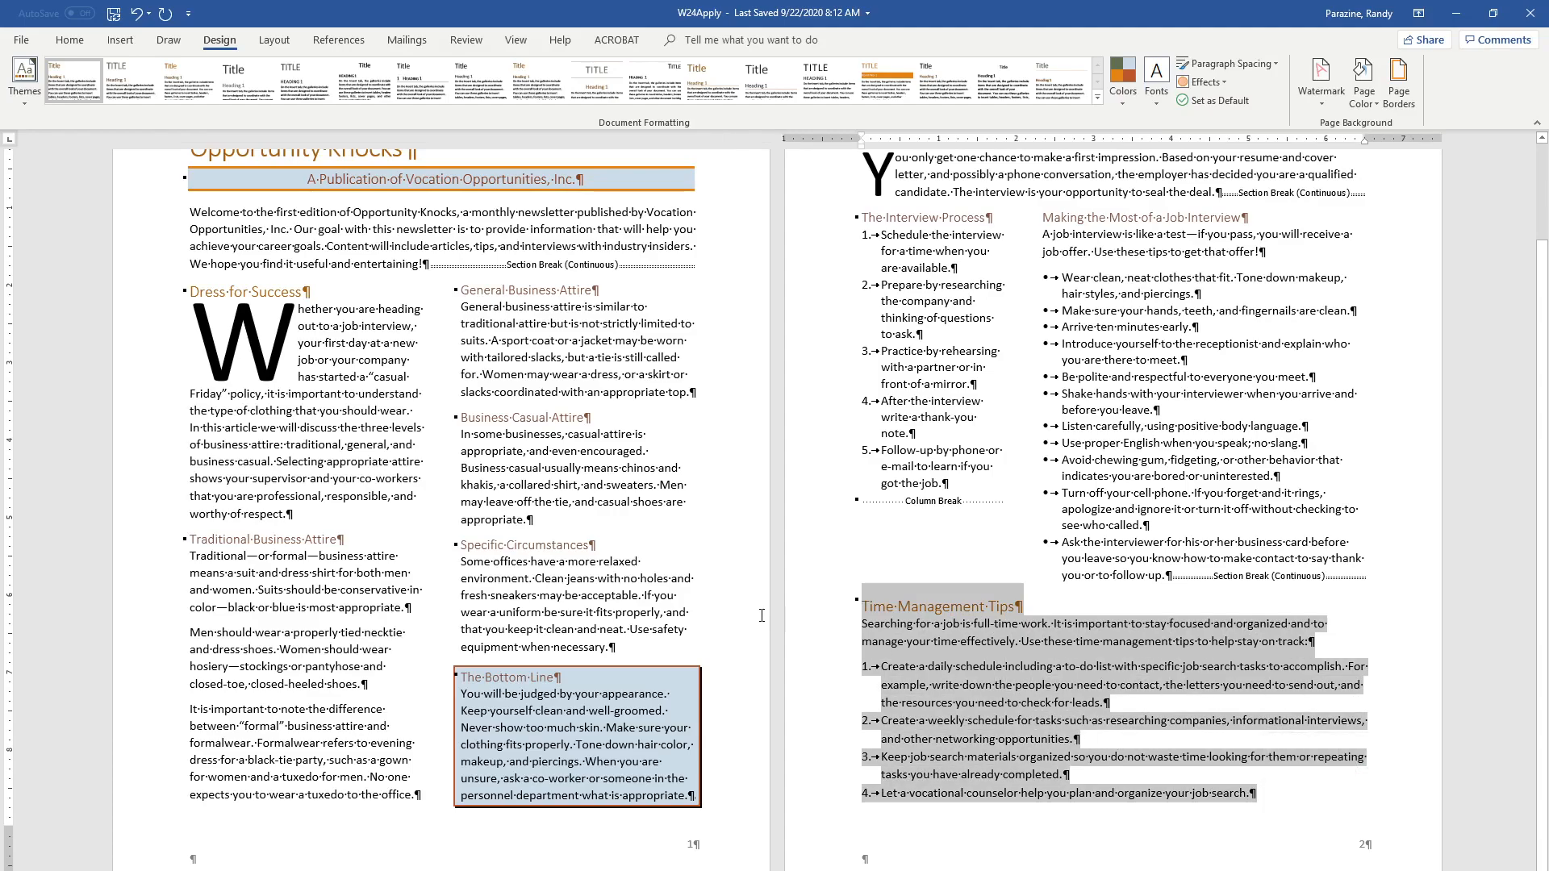
{"action": "left_click", "coordinate": [1399, 81]}
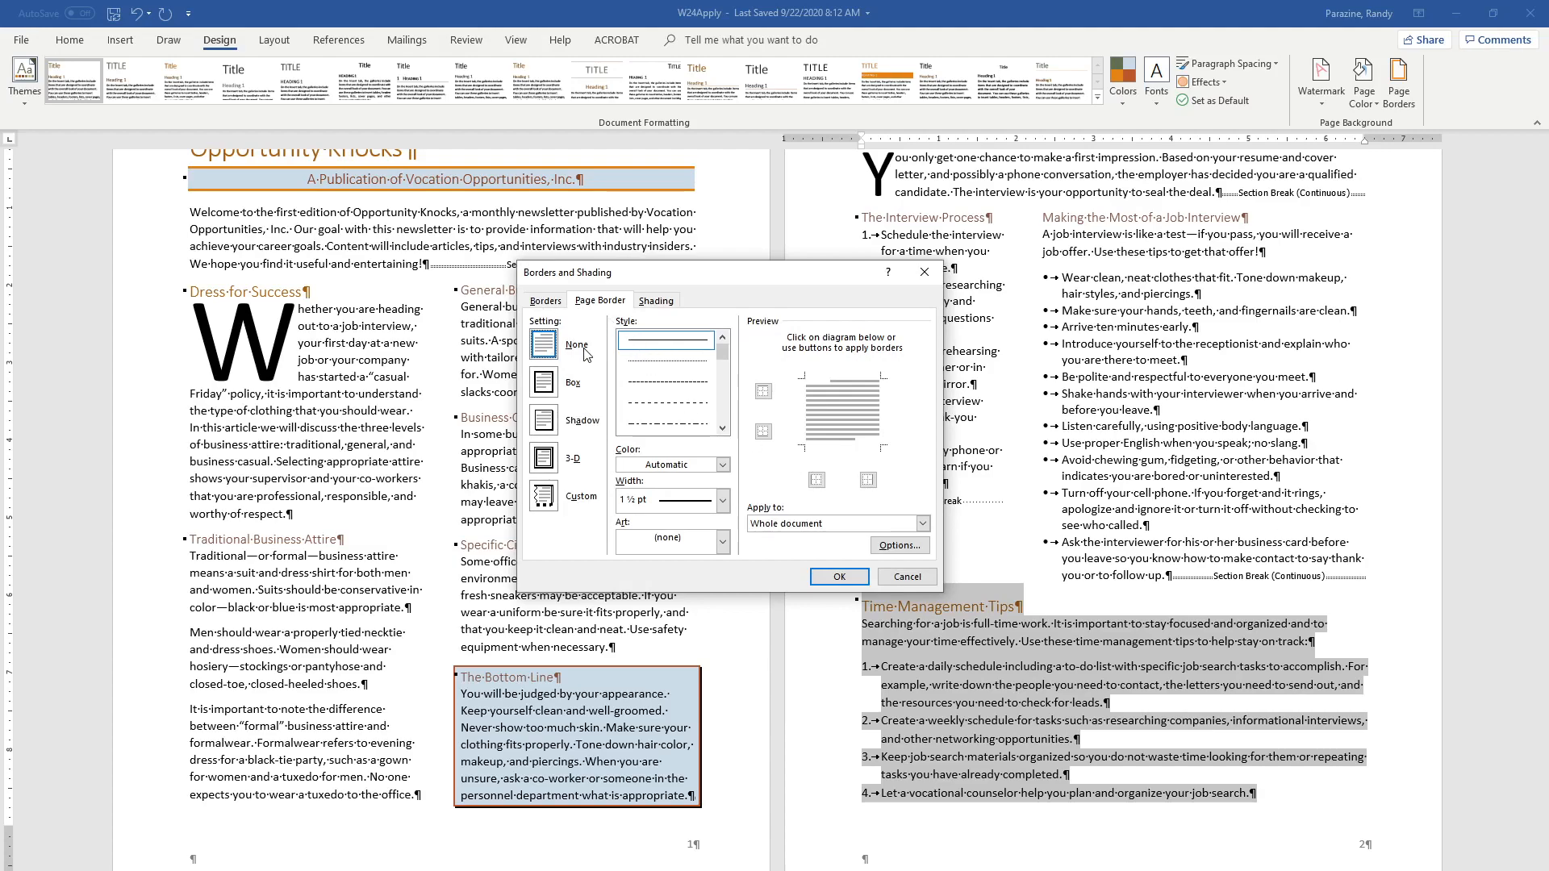
{"action": "left_click", "coordinate": [553, 303]}
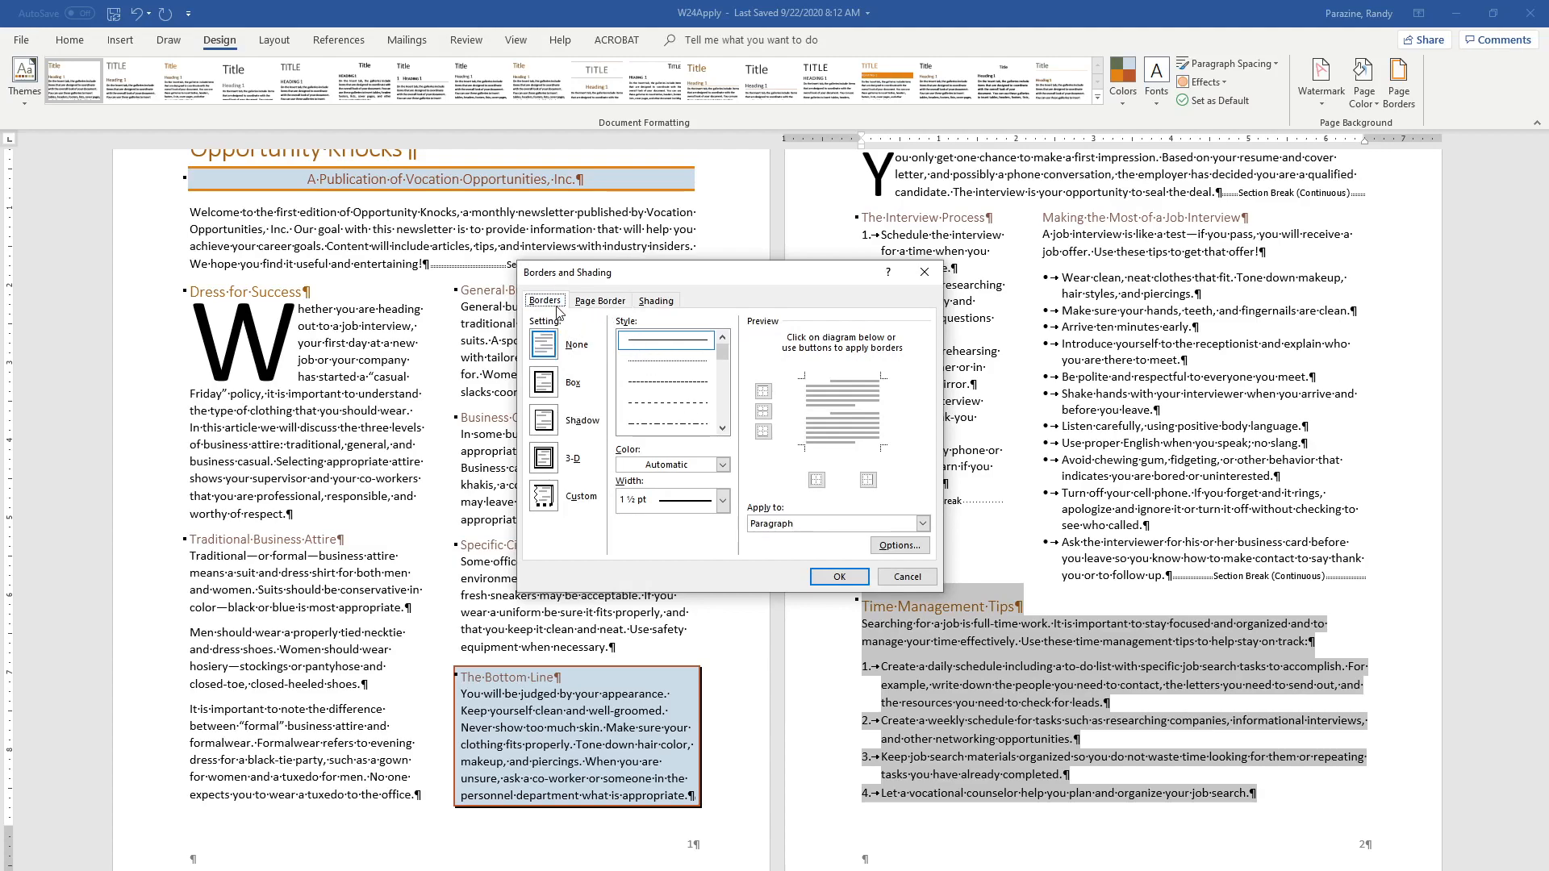
{"action": "left_click", "coordinate": [546, 382]}
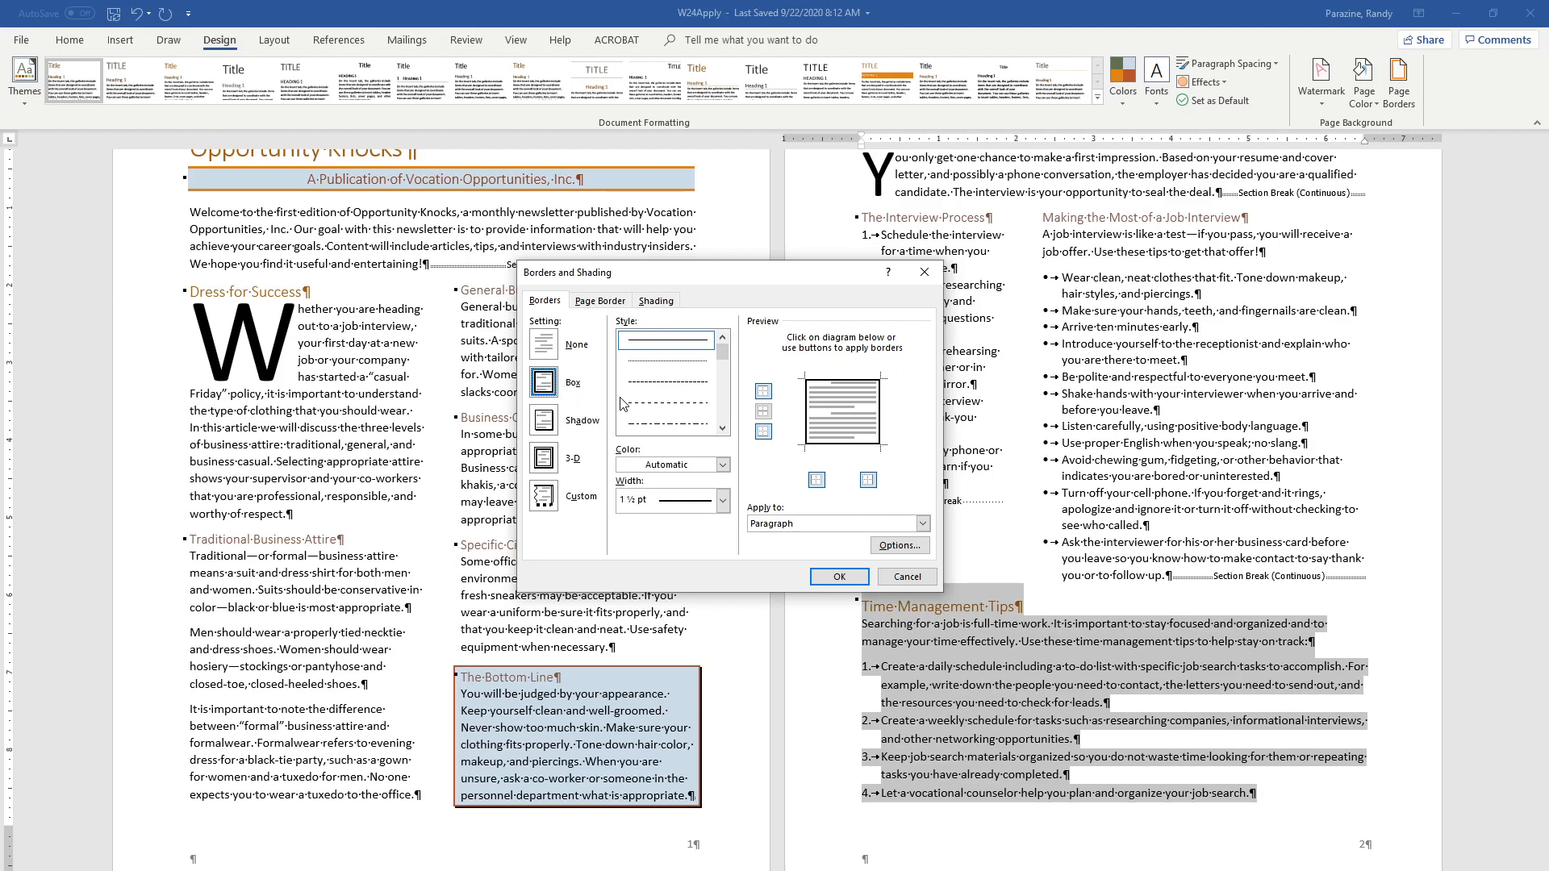
{"action": "left_click", "coordinate": [724, 466]}
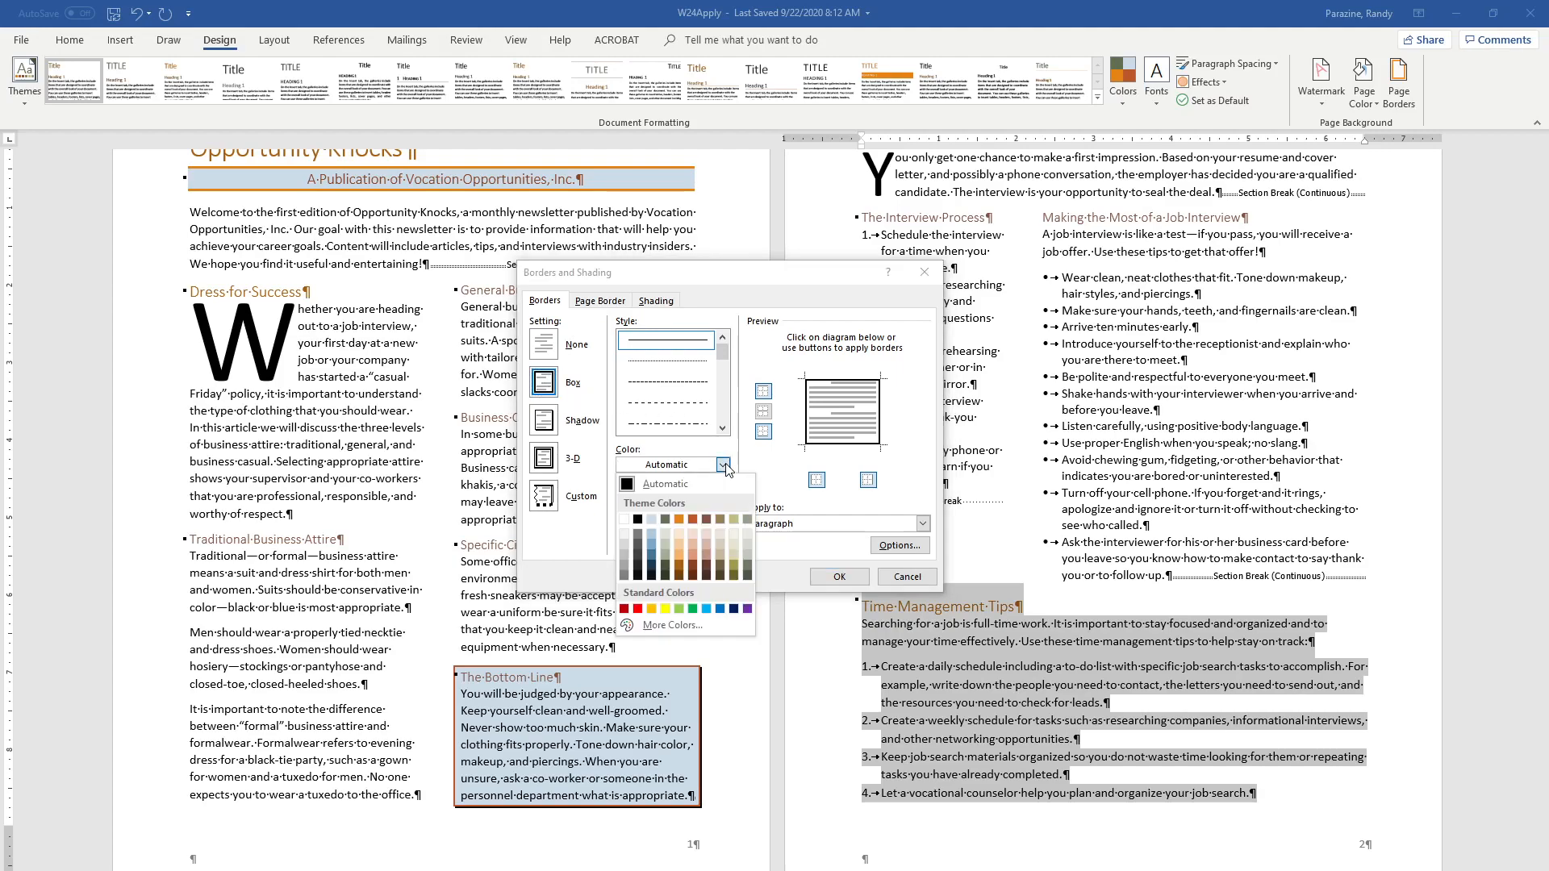
{"action": "left_click", "coordinate": [665, 519]}
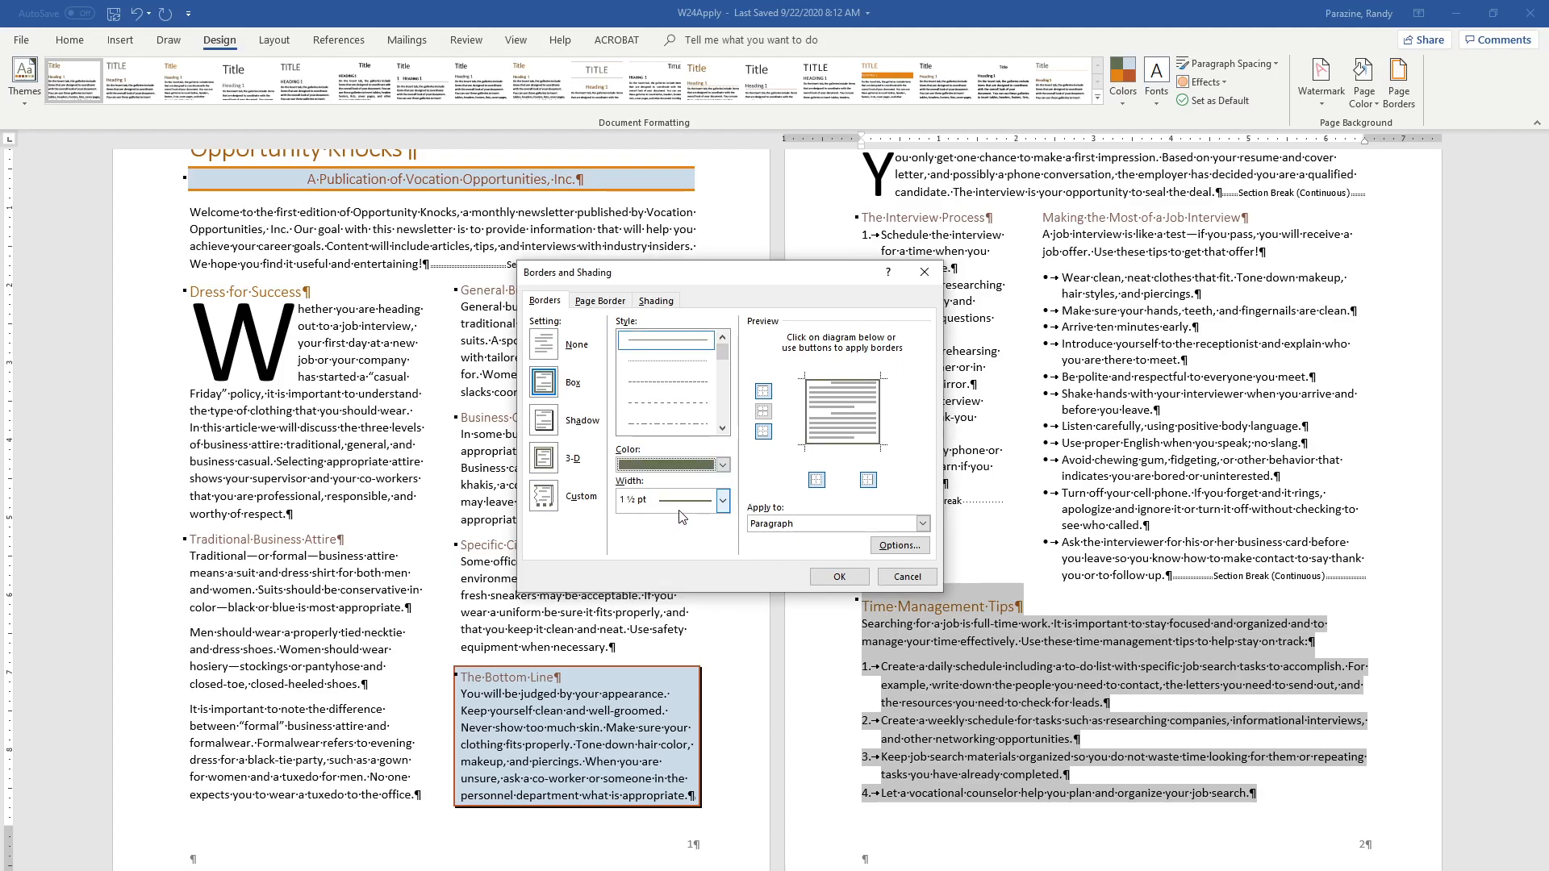
{"action": "left_click", "coordinate": [723, 501]}
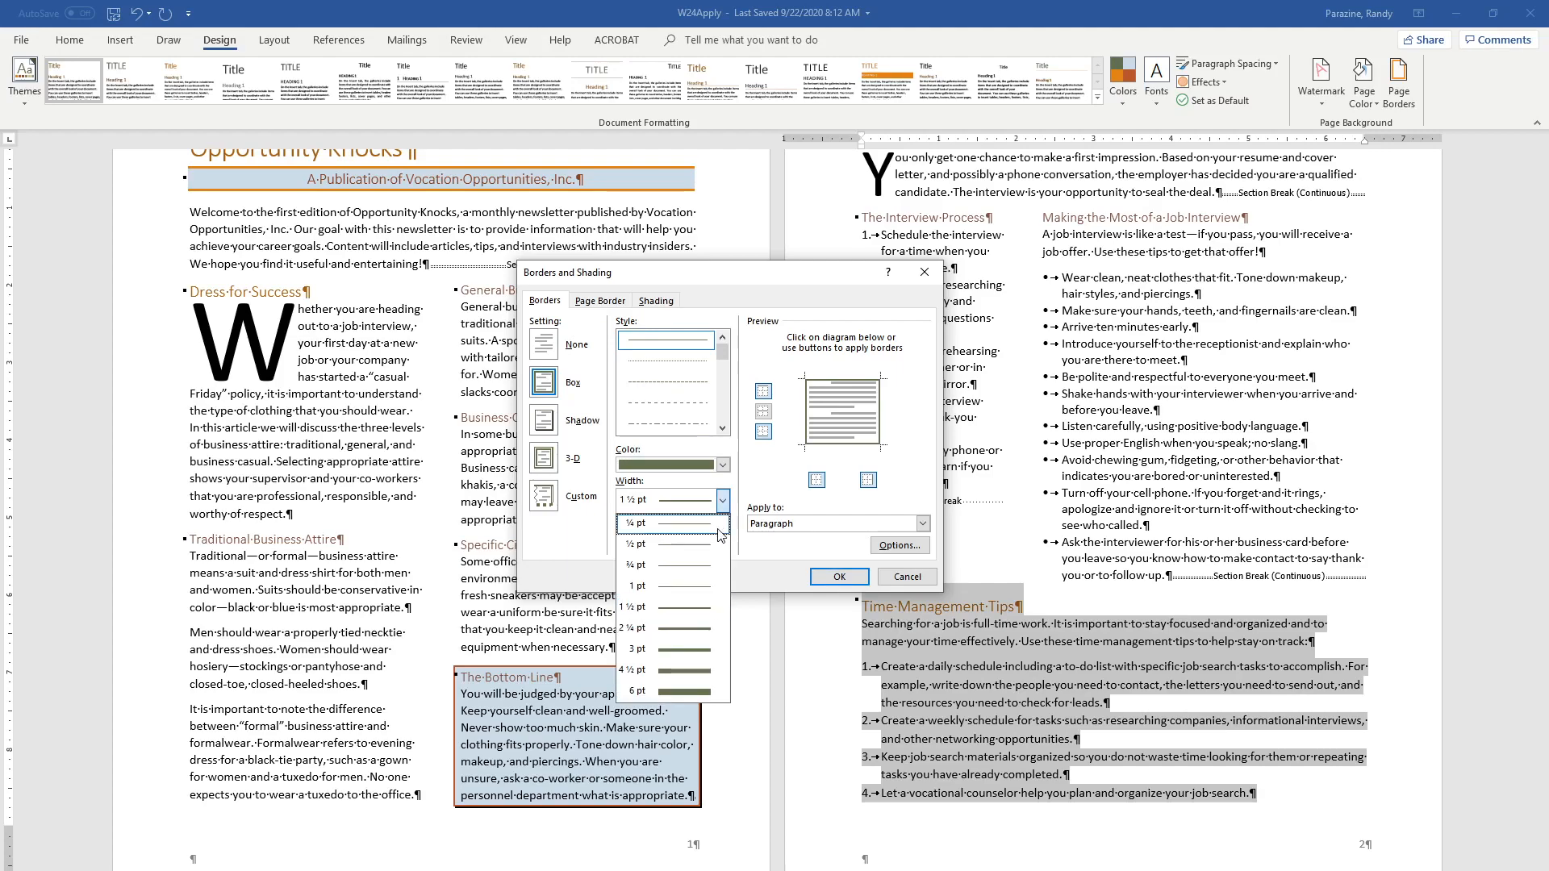
{"action": "left_click", "coordinate": [679, 629]}
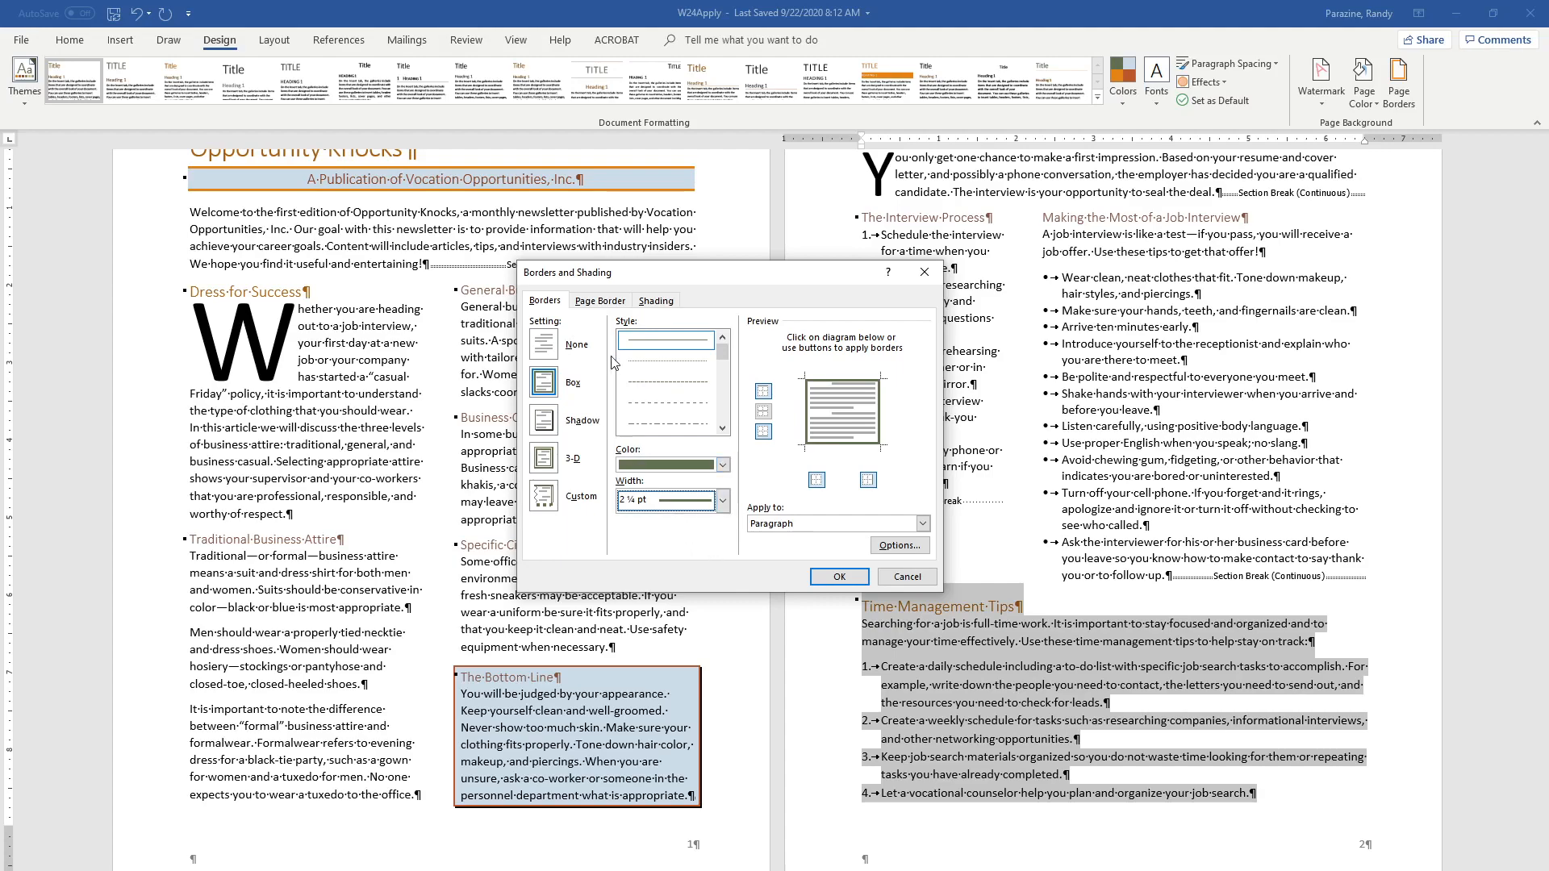
Shade the "Time Management Tips" heading, paragraph and numbered list with a 20% pattern in a light olive theme color and apply the formatting
{"action": "left_click", "coordinate": [660, 301]}
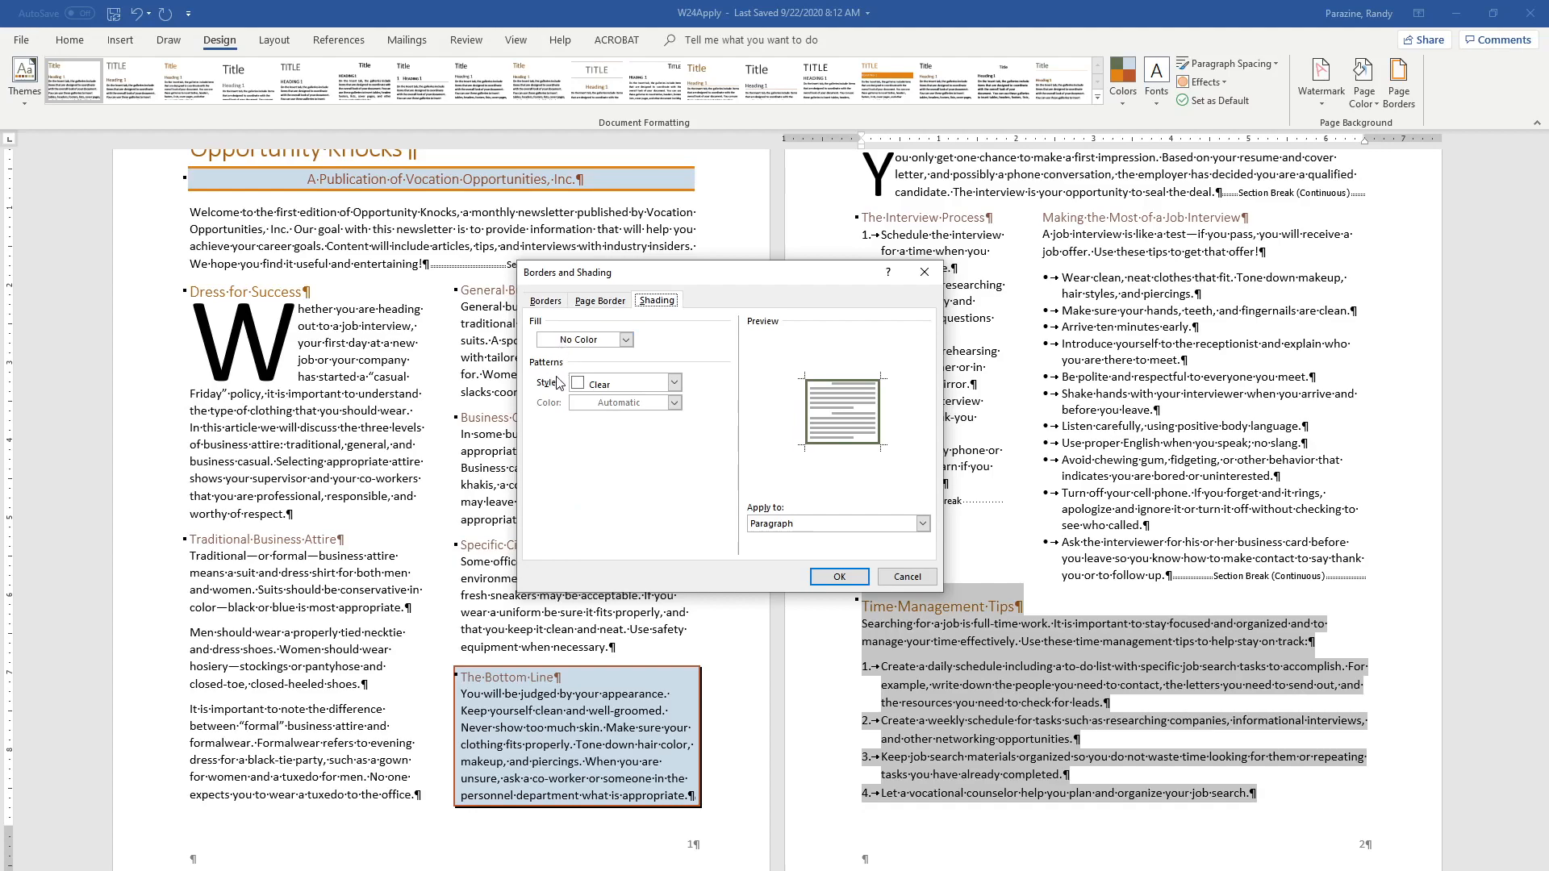
{"action": "left_click", "coordinate": [675, 383]}
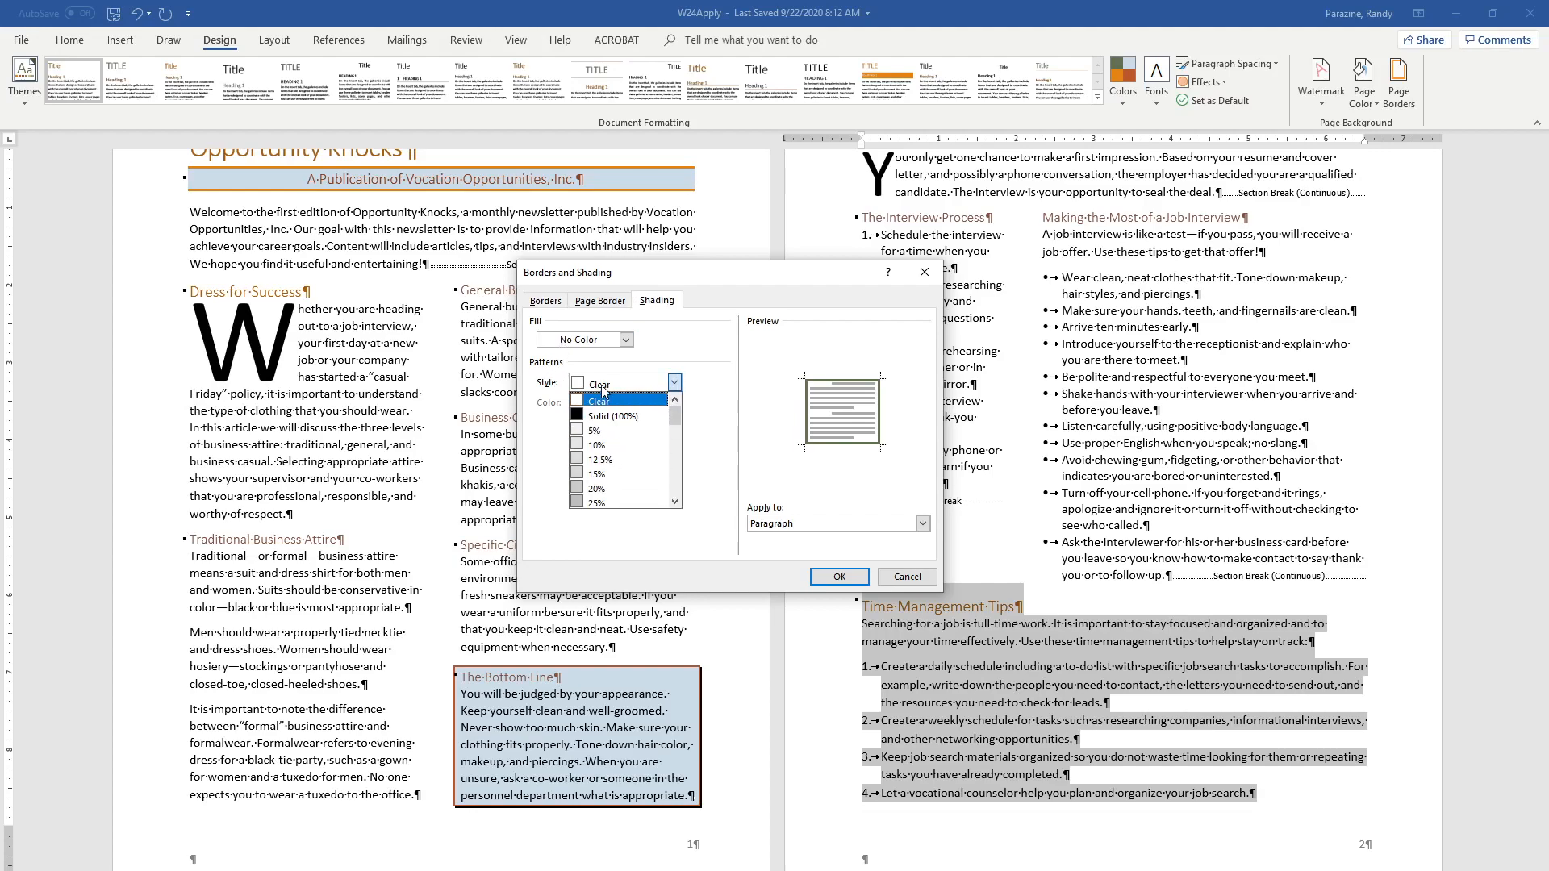
{"action": "left_click", "coordinate": [583, 489]}
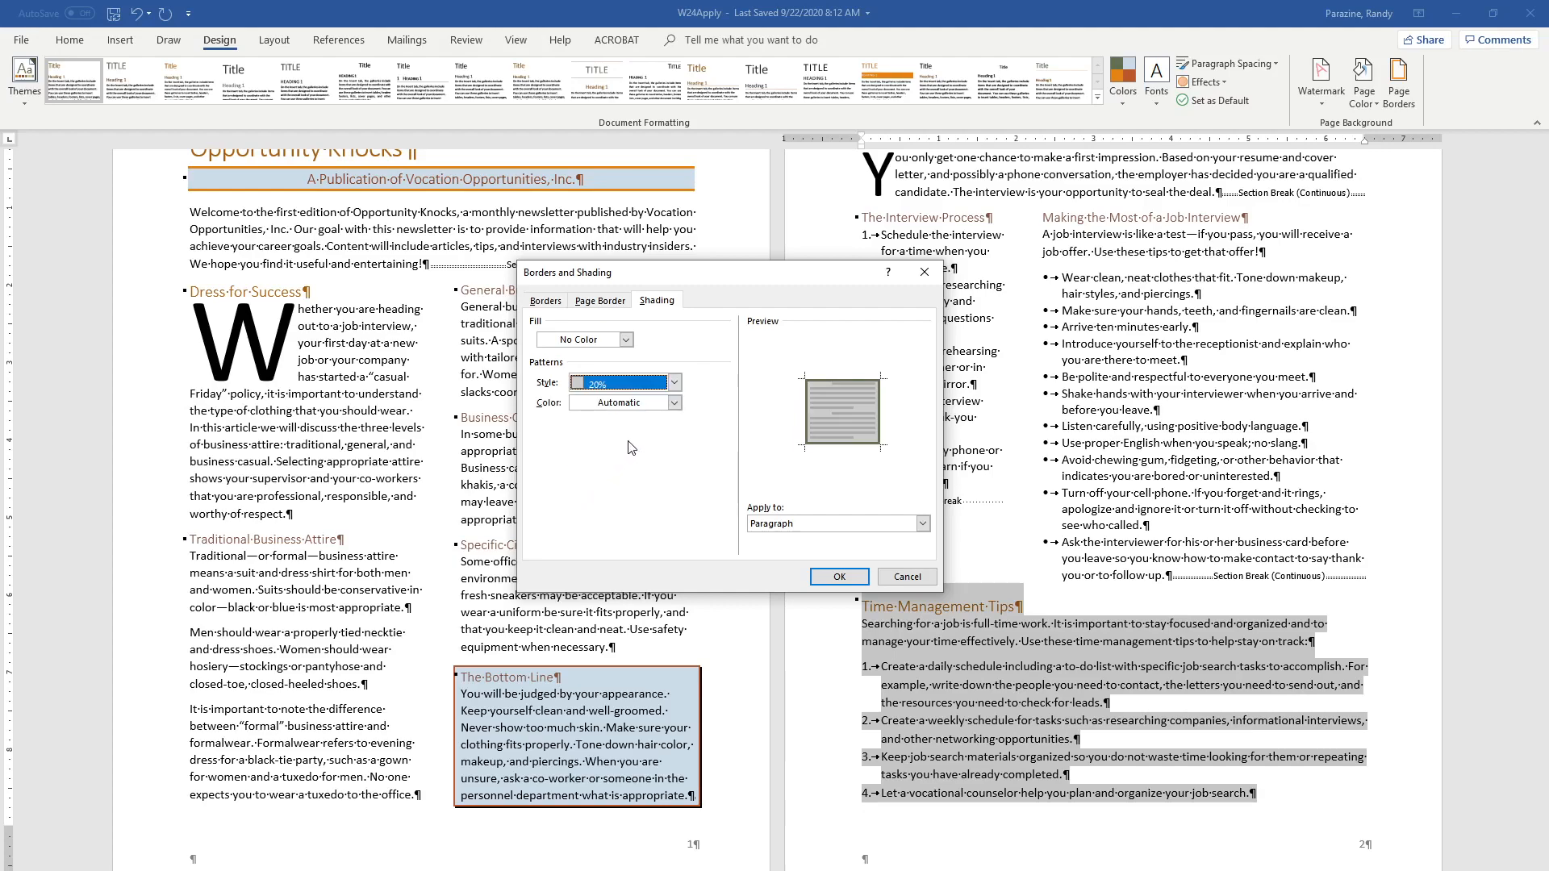
{"action": "left_click", "coordinate": [675, 403]}
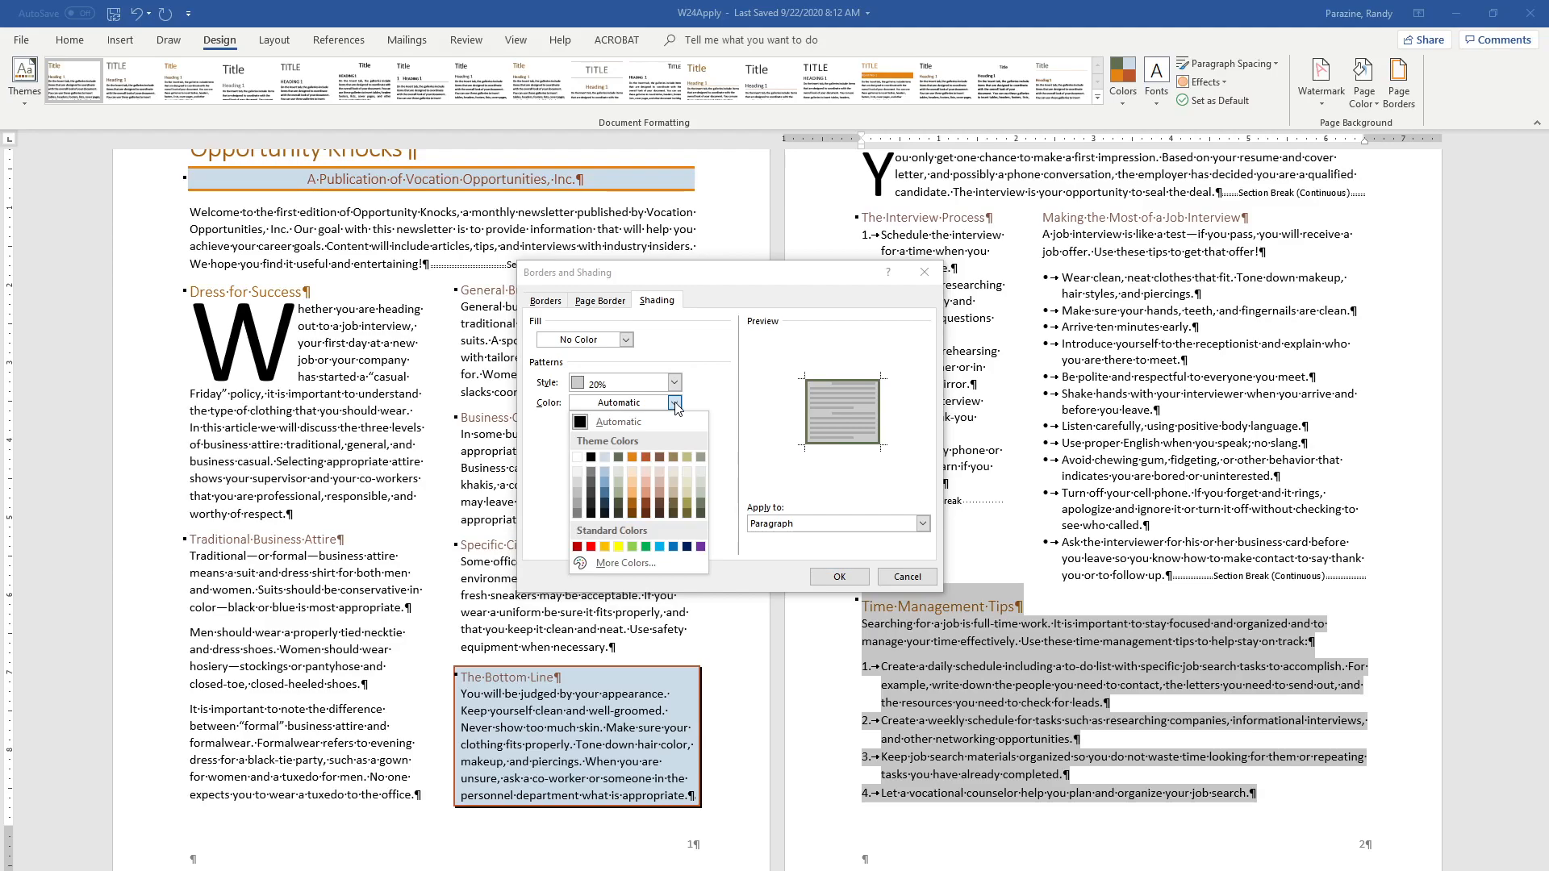
{"action": "left_click", "coordinate": [685, 458]}
{"action": "left_click", "coordinate": [840, 576]}
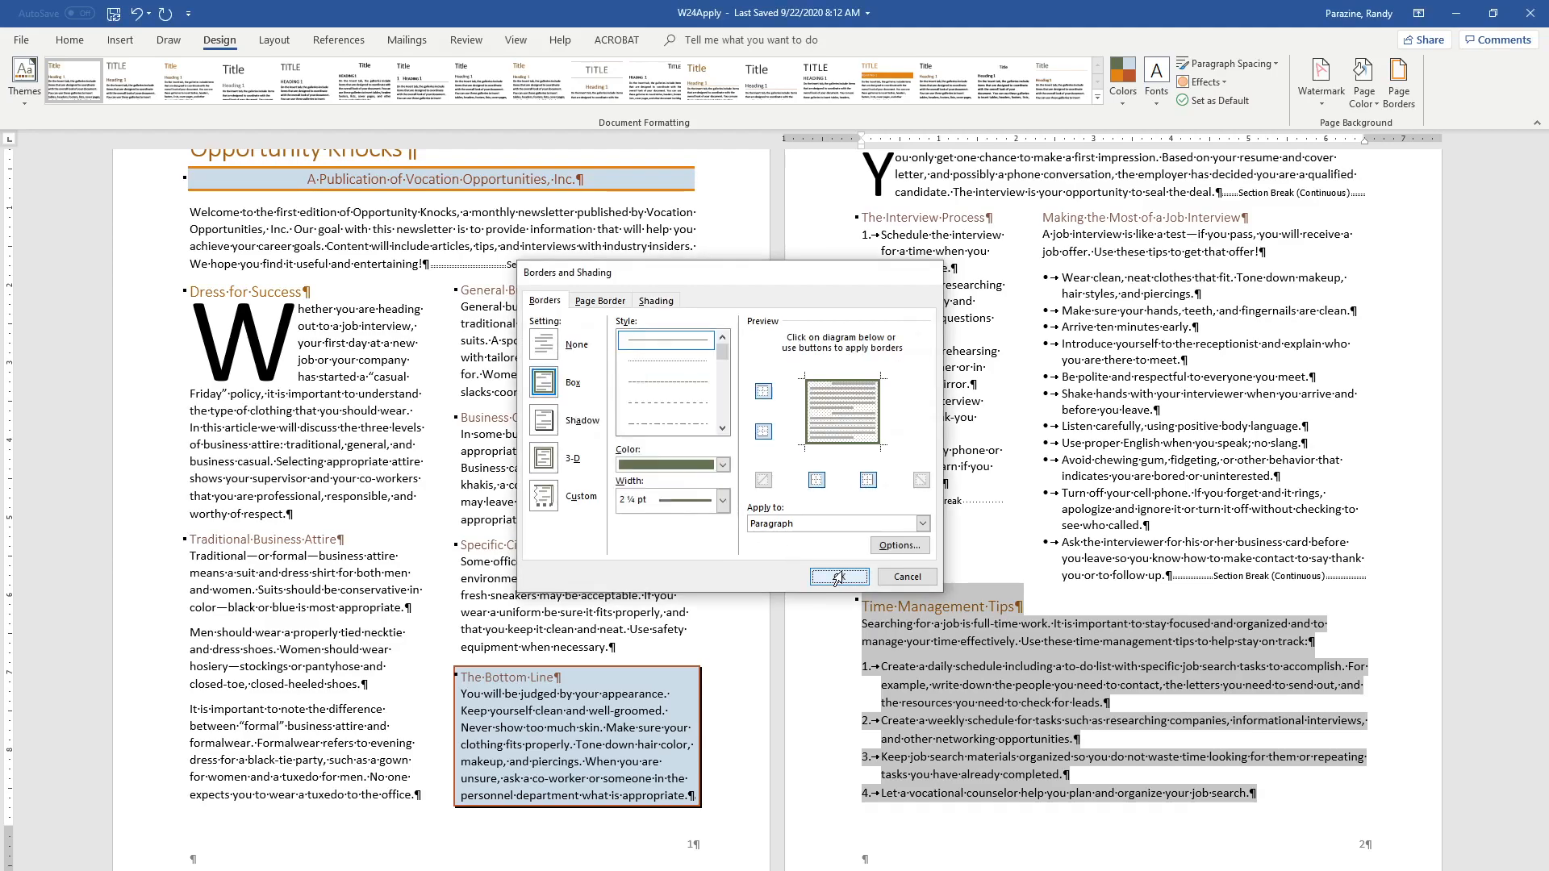
{"action": "left_click", "coordinate": [876, 546]}
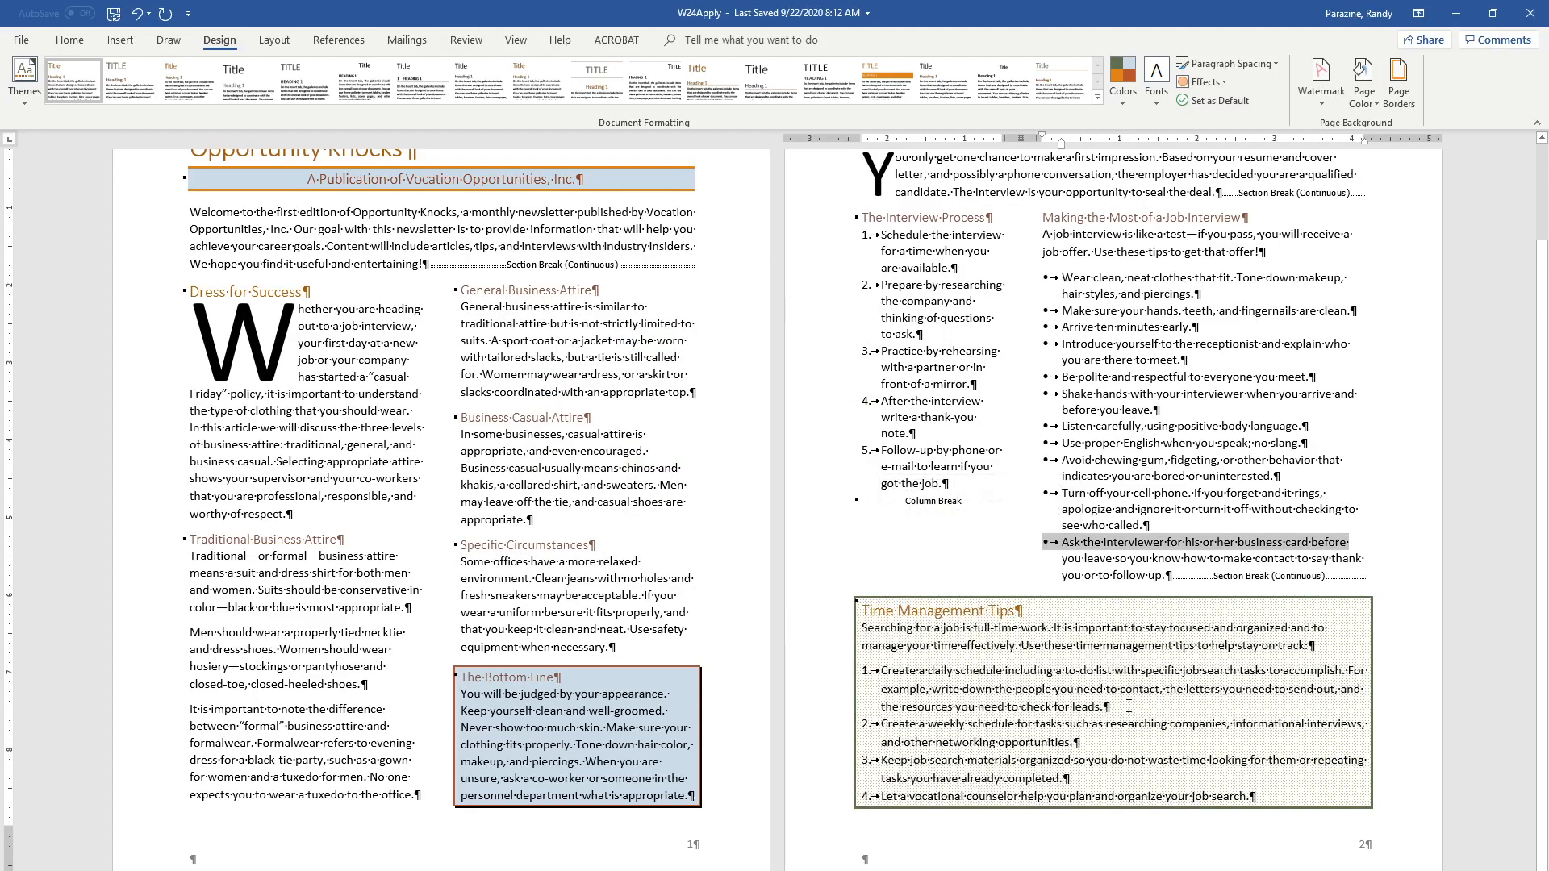
Hide the paragraph marks and other formatting symbols throughout the newsletter
{"action": "left_click", "coordinate": [69, 40]}
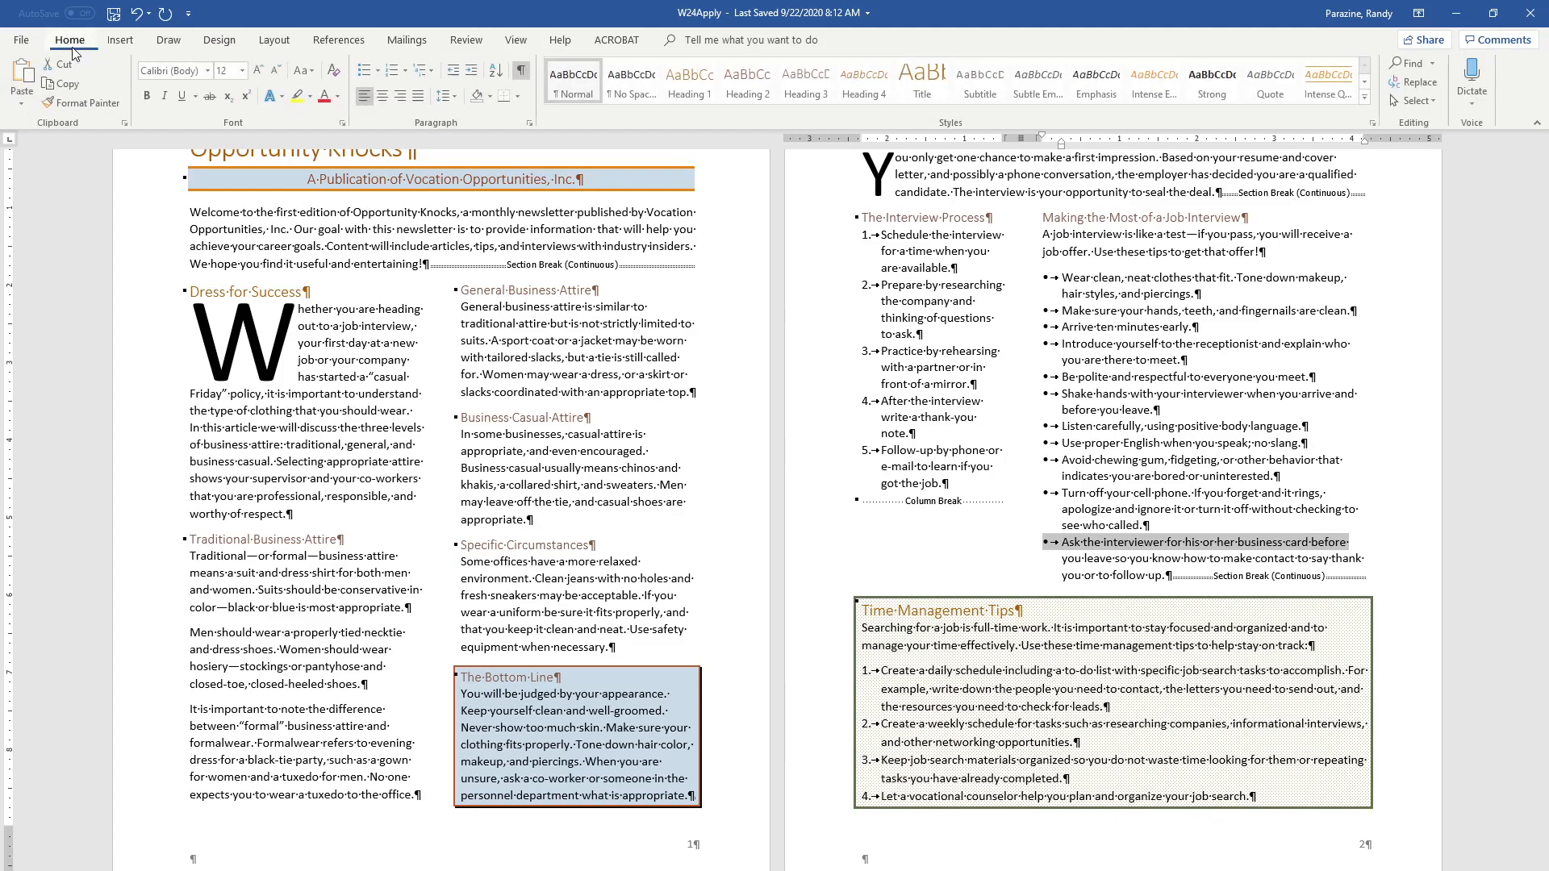
{"action": "left_click", "coordinate": [523, 70]}
{"action": "scroll", "coordinate": [897, 400], "scroll_direction": "up", "scroll_amount": 2}
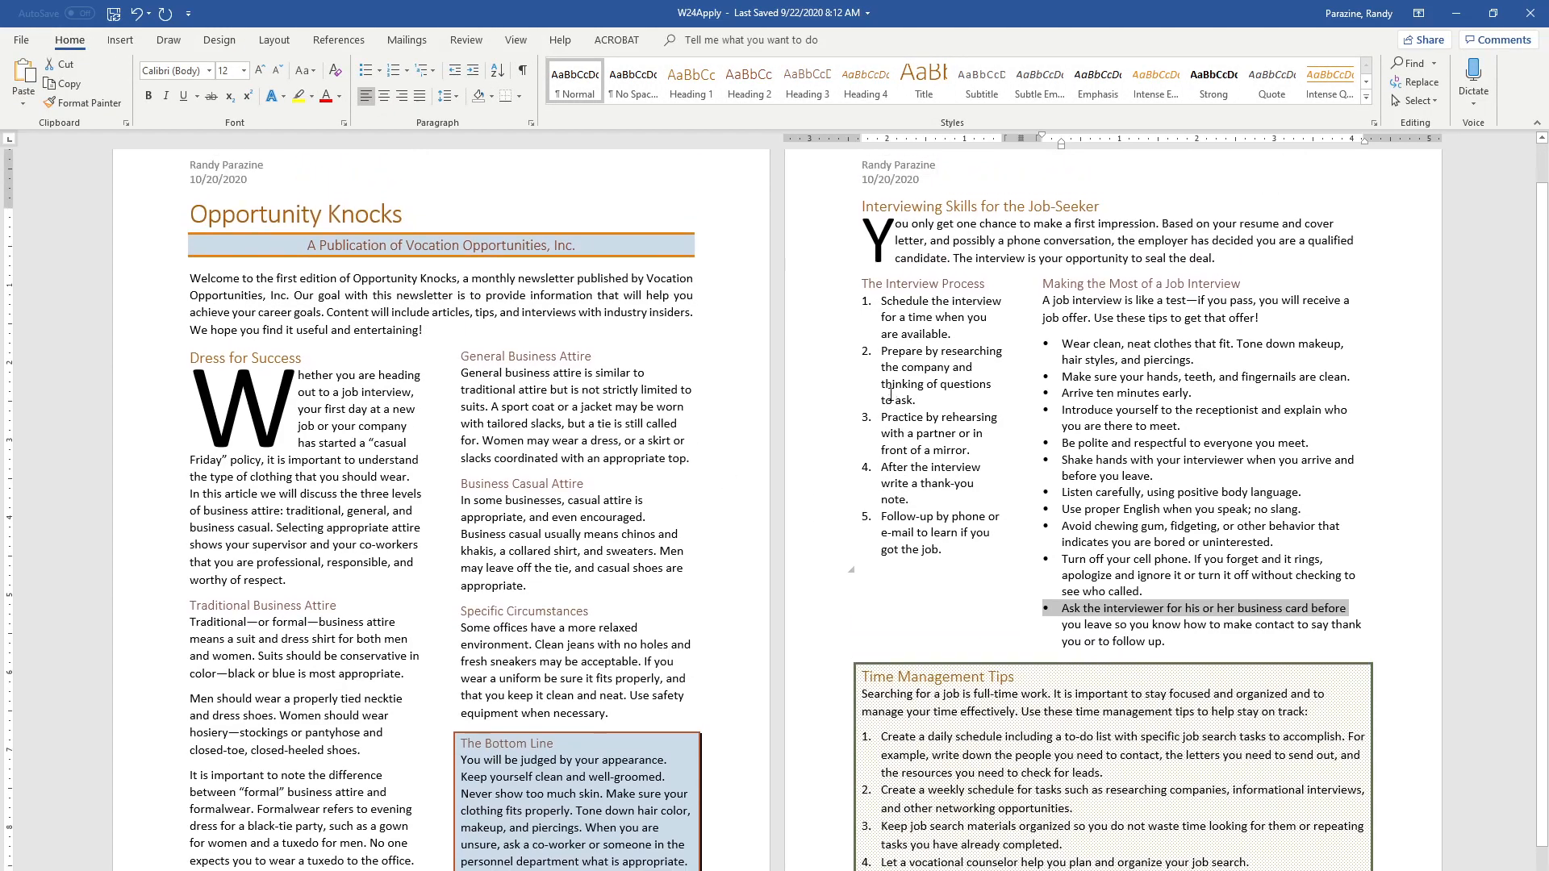
Run a spelling and grammar check on the newsletter, starting before the "Opportunity Knocks" title
{"action": "left_click", "coordinate": [193, 225]}
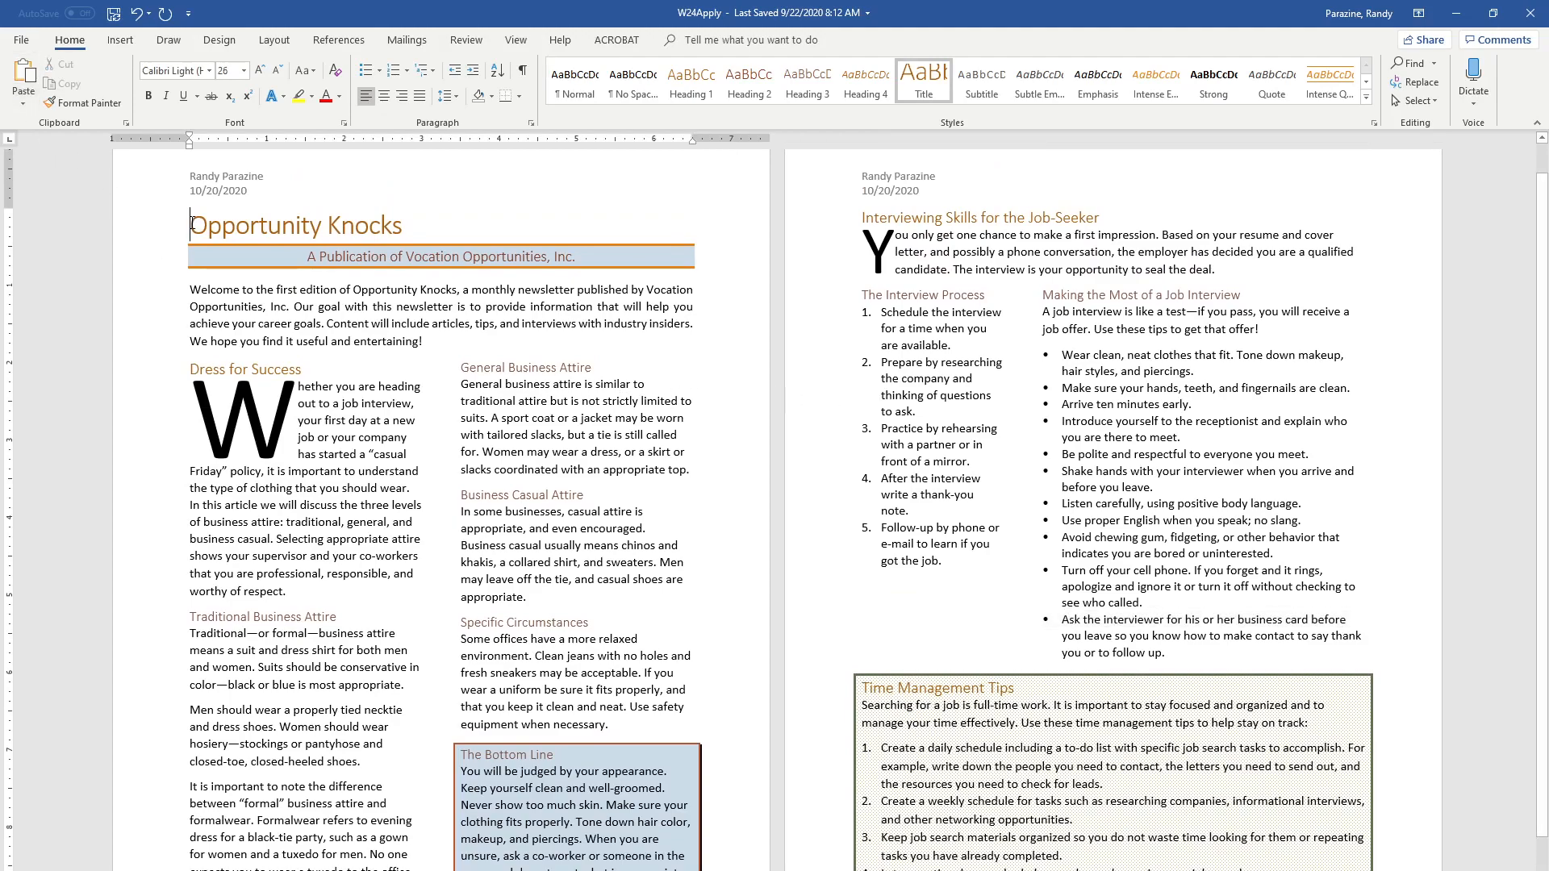
{"action": "left_click", "coordinate": [464, 40]}
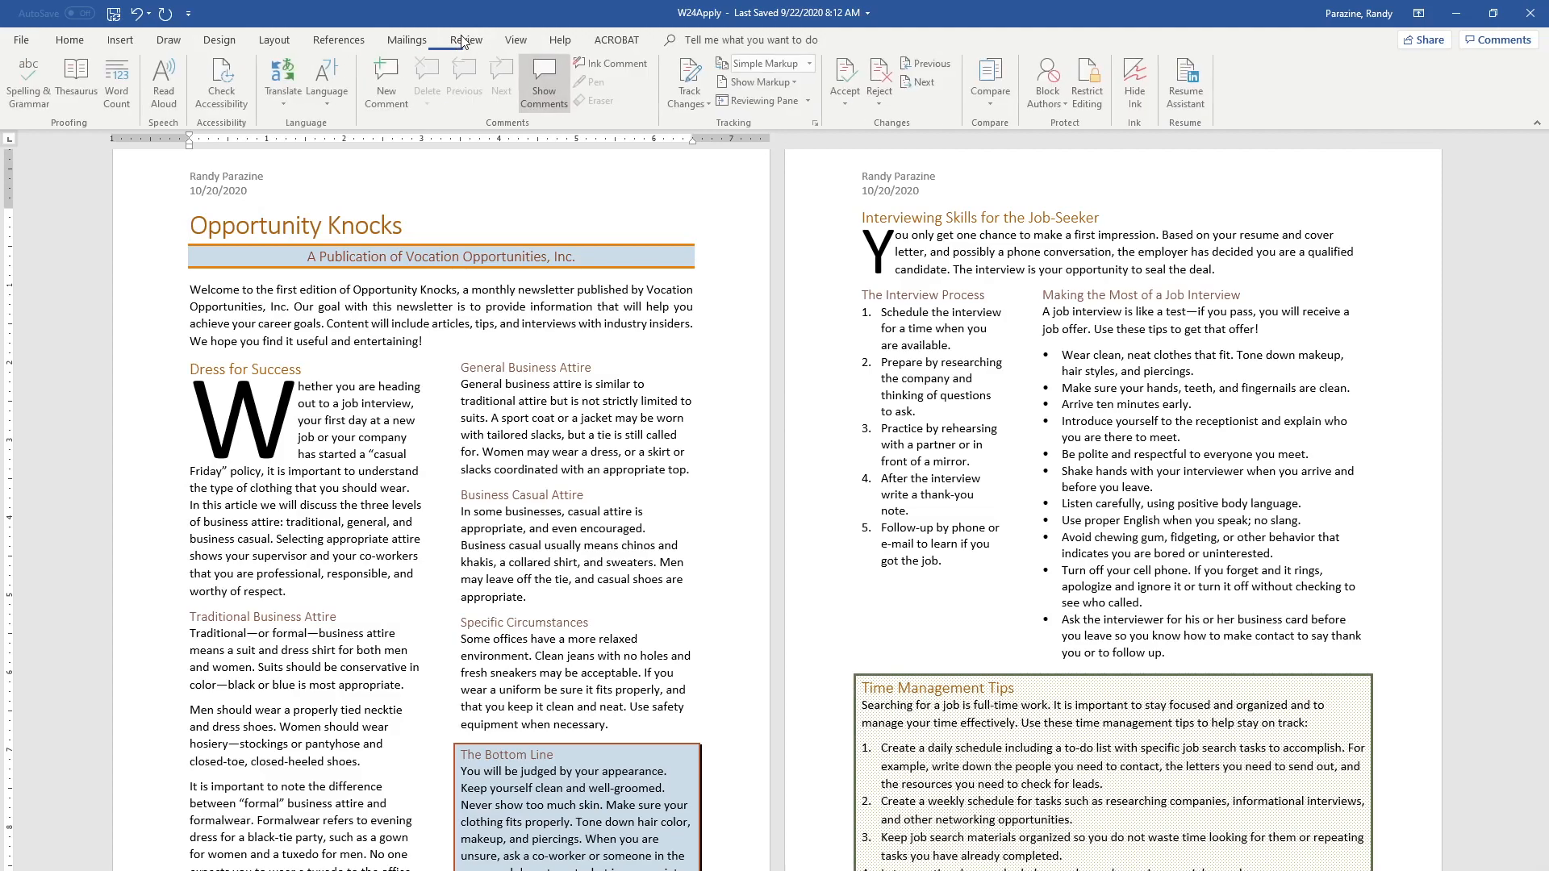
{"action": "left_click", "coordinate": [26, 87]}
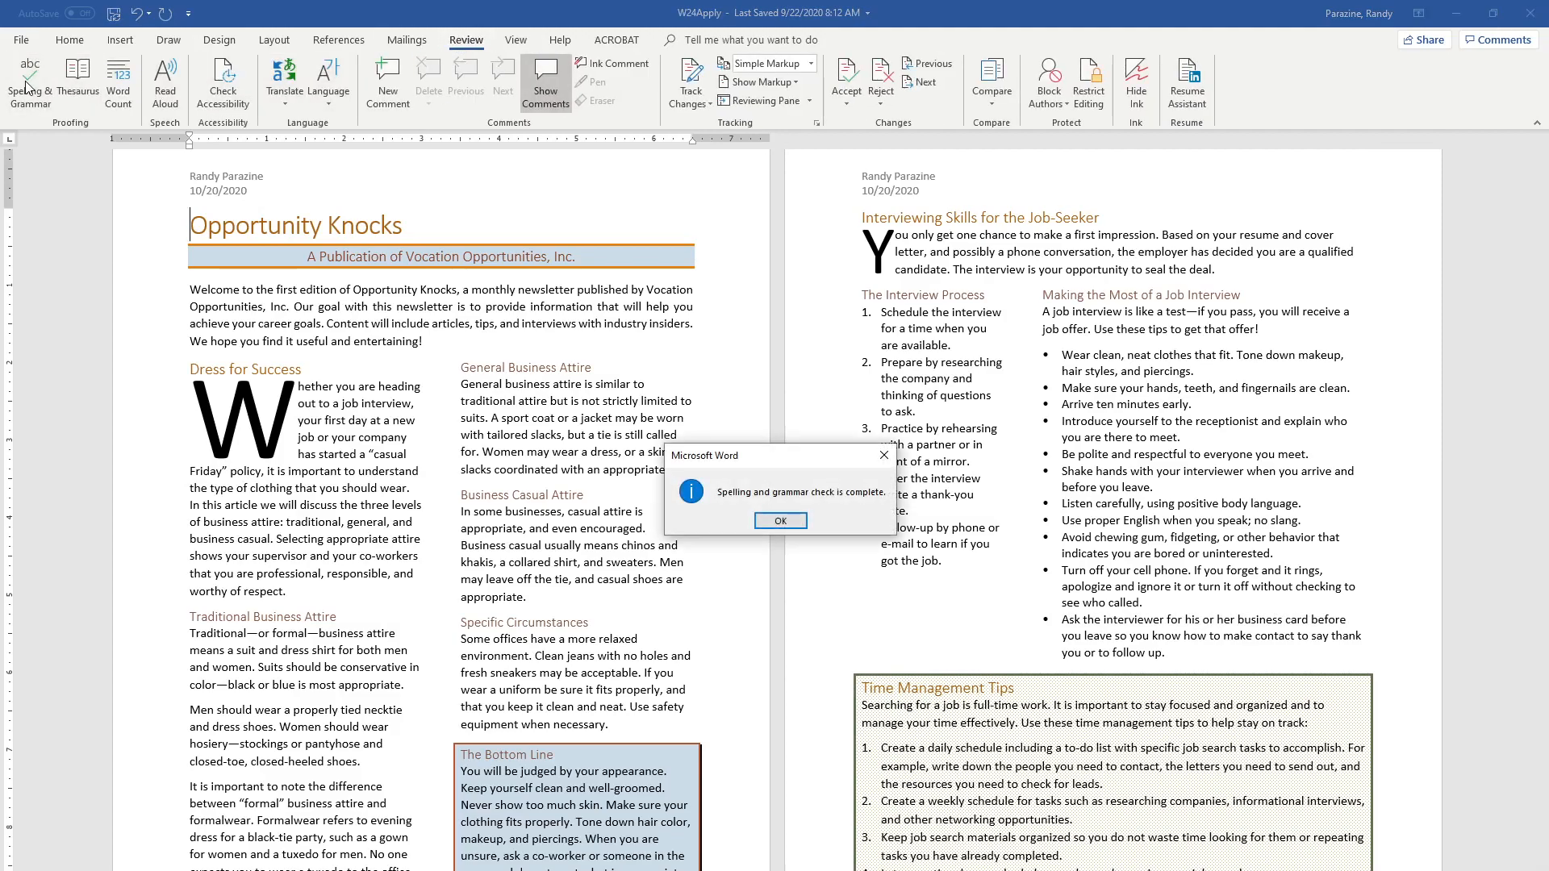
{"action": "left_click", "coordinate": [780, 523]}
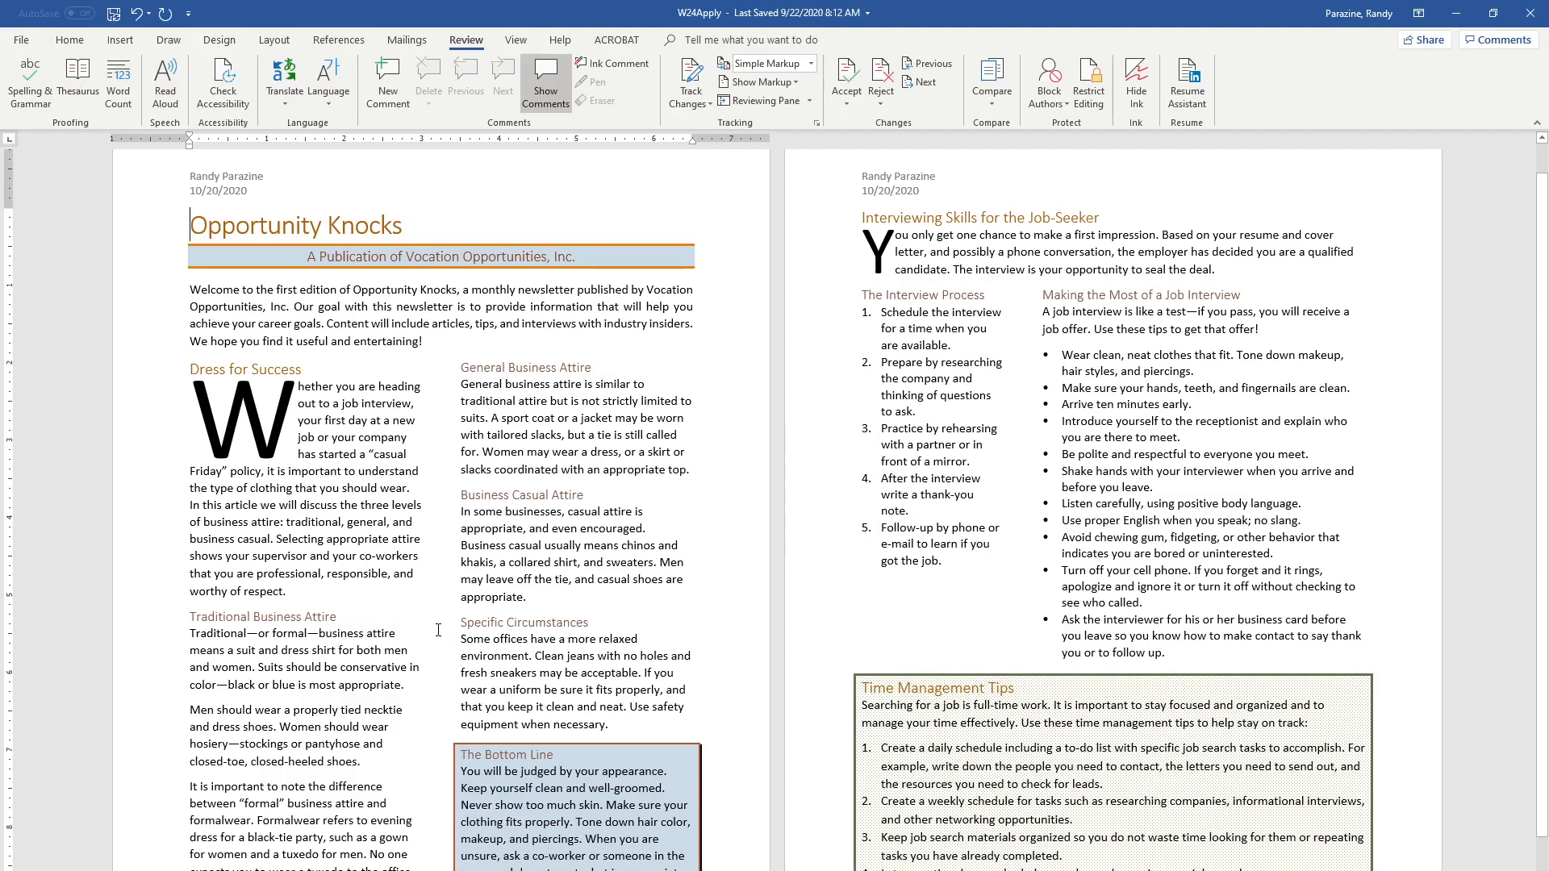
{"action": "scroll", "coordinate": [487, 625], "scroll_direction": "up", "scroll_amount": 2}
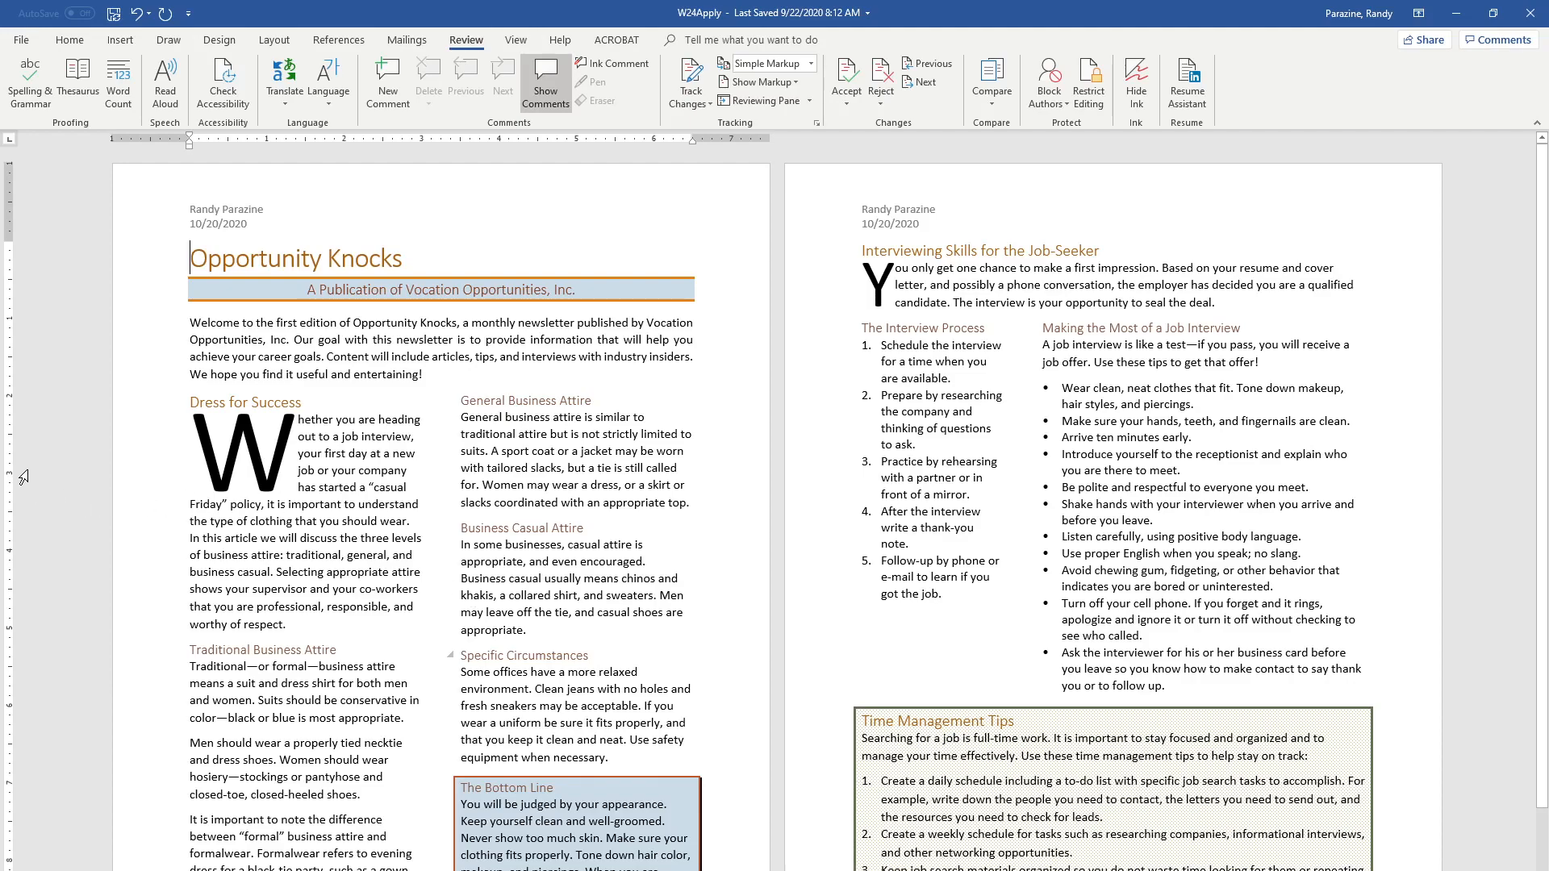